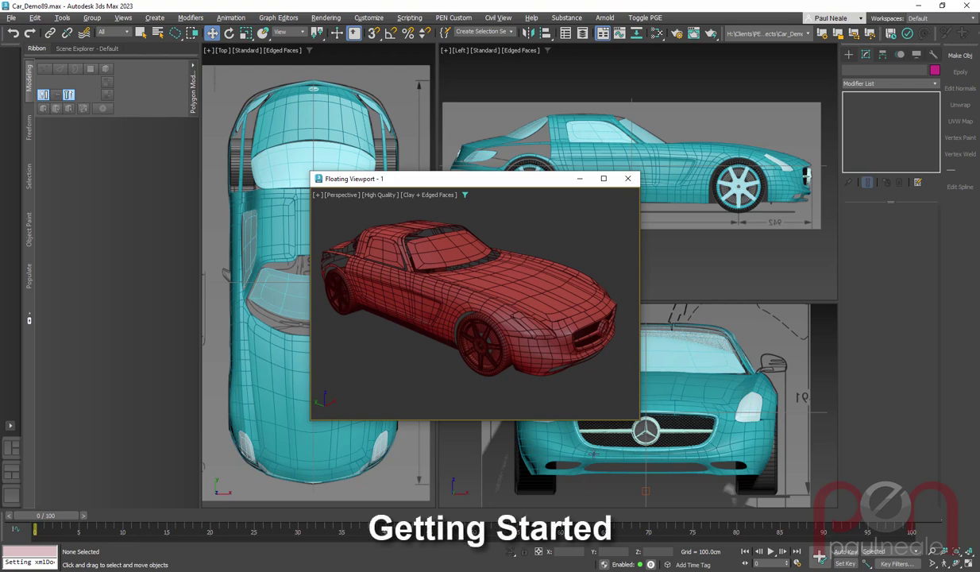
Step: Examine the finished car model from several angles in the floating viewport, selecting its door windows, hood and front-grille logo in turn
alt+middle_drag(552, 373, 510, 398)
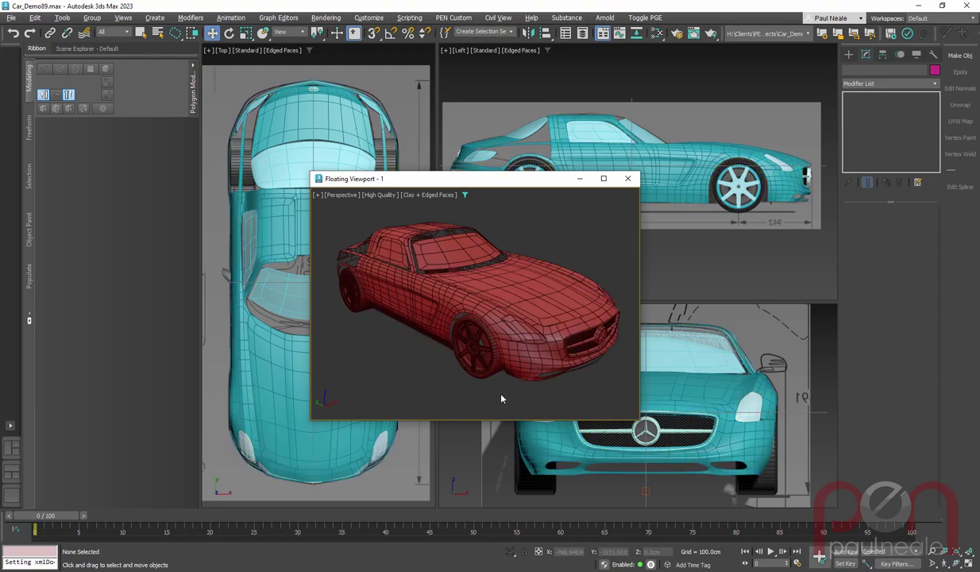
alt+middle_drag(595, 383, 541, 304)
click(461, 254)
click(411, 259)
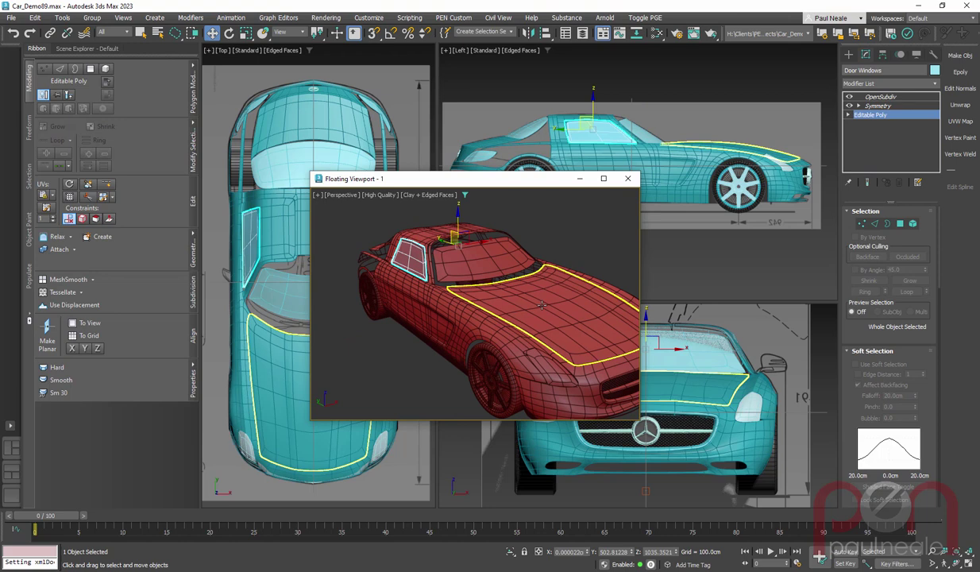
click(542, 305)
scroll(542, 305, down, 3)
mouse_move(554, 342)
alt+middle_down()
mouse_move(457, 319)
mouse_move(550, 325)
mouse_move(520, 319)
mouse_move(544, 316)
mouse_move(536, 311)
mouse_move(560, 329)
alt+middle_up()
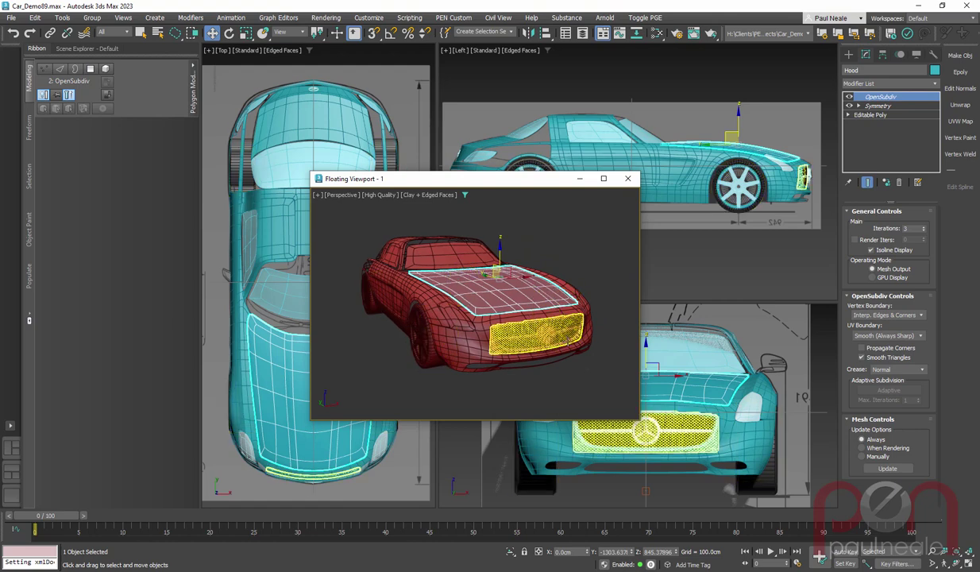
mouse_move(586, 367)
alt+middle_down()
mouse_move(613, 350)
mouse_move(602, 369)
alt+middle_up()
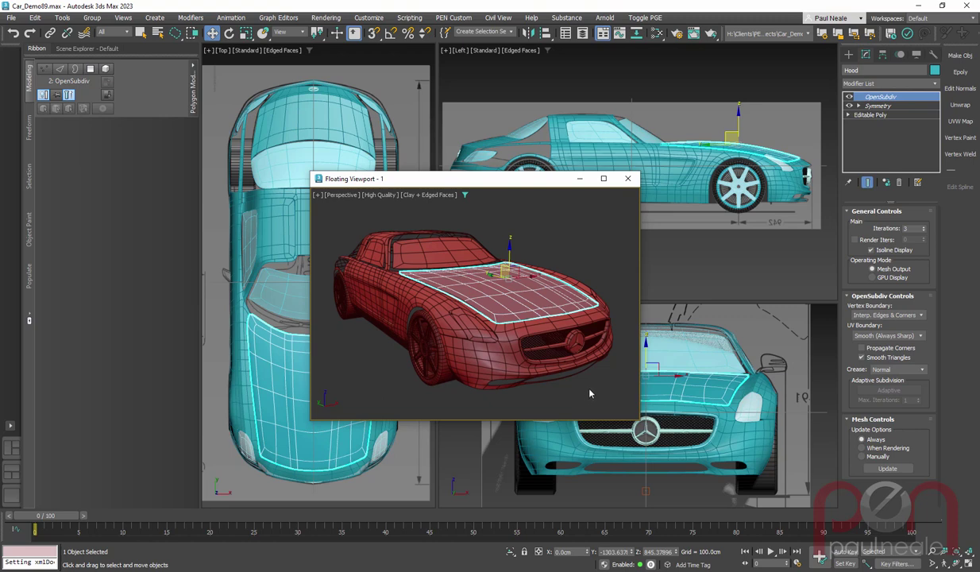
click(412, 246)
click(491, 294)
click(576, 340)
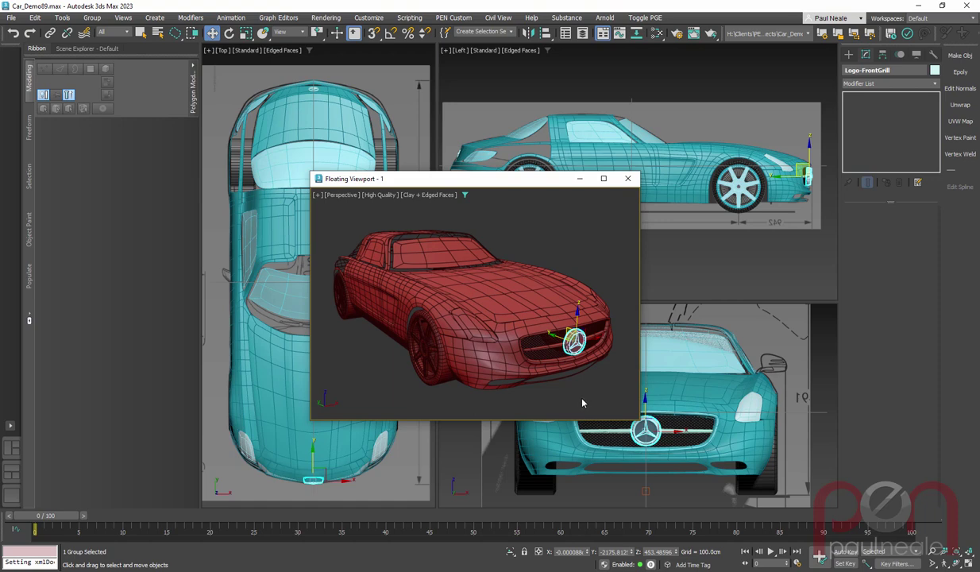
click(585, 406)
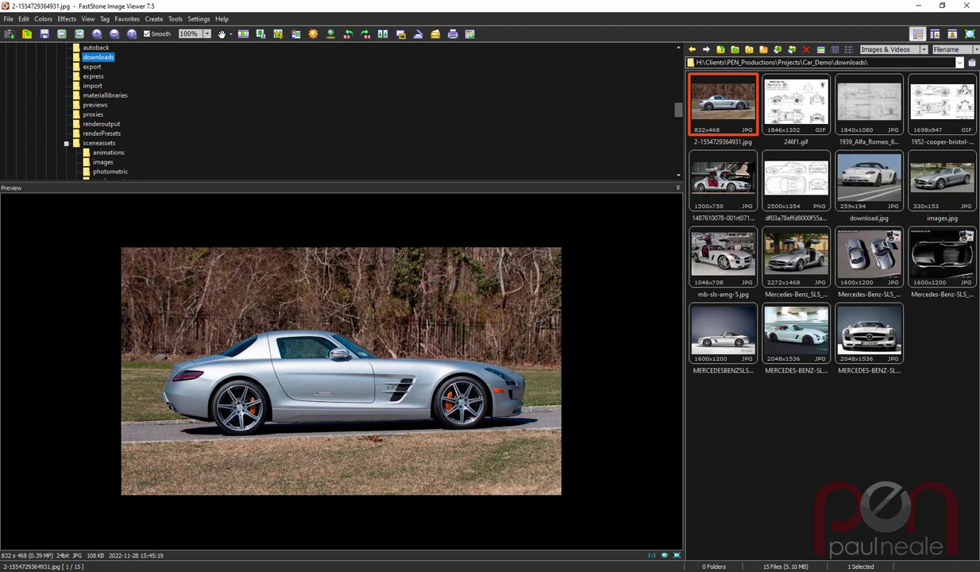
Step: Open mb-sls-amg-5.jpg in FastStone Image Viewer and outline the car's front fender and lower side sill with a red pen
click(711, 266)
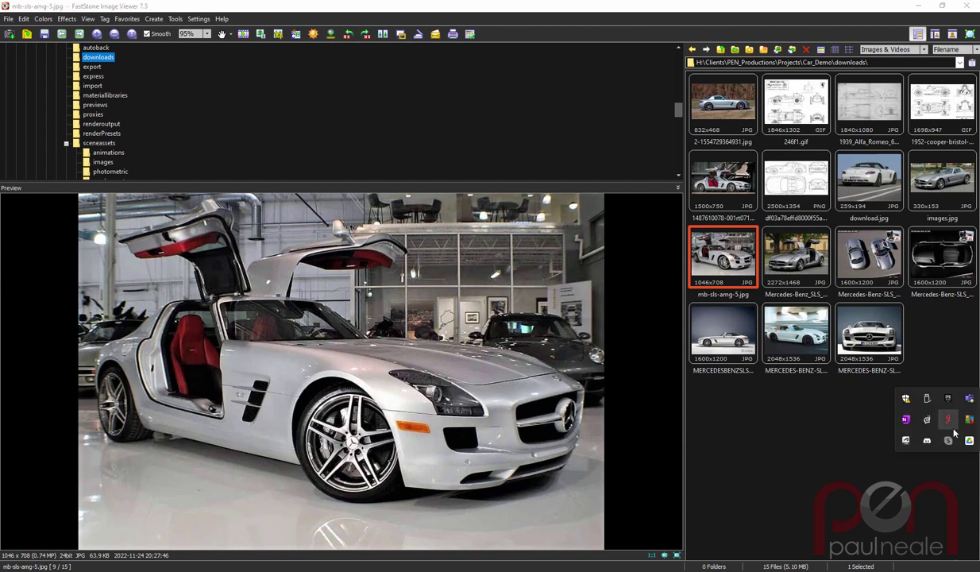
click(950, 418)
mouse_move(219, 381)
mouse_down()
mouse_move(413, 399)
mouse_move(390, 367)
mouse_move(439, 367)
mouse_move(236, 324)
mouse_move(214, 348)
mouse_move(220, 381)
mouse_move(310, 395)
mouse_move(302, 463)
mouse_move(159, 437)
mouse_up()
mouse_move(292, 447)
mouse_down()
mouse_move(137, 413)
mouse_move(288, 446)
mouse_up()
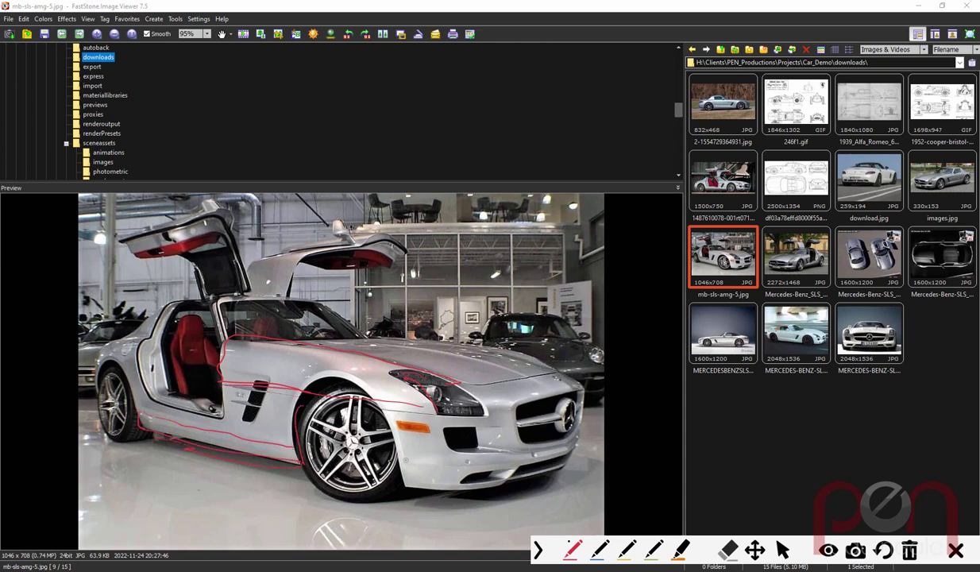
Step: Mark the front bumper edges, emblems, side marker light and fender detail in red on the photo, and clear all annotations
mouse_move(408, 486)
mouse_down()
mouse_move(383, 416)
mouse_move(475, 420)
mouse_up()
drag(461, 381, 532, 372)
drag(411, 484, 556, 464)
mouse_move(565, 402)
mouse_down()
mouse_move(577, 403)
mouse_move(518, 422)
mouse_up()
drag(563, 377, 556, 383)
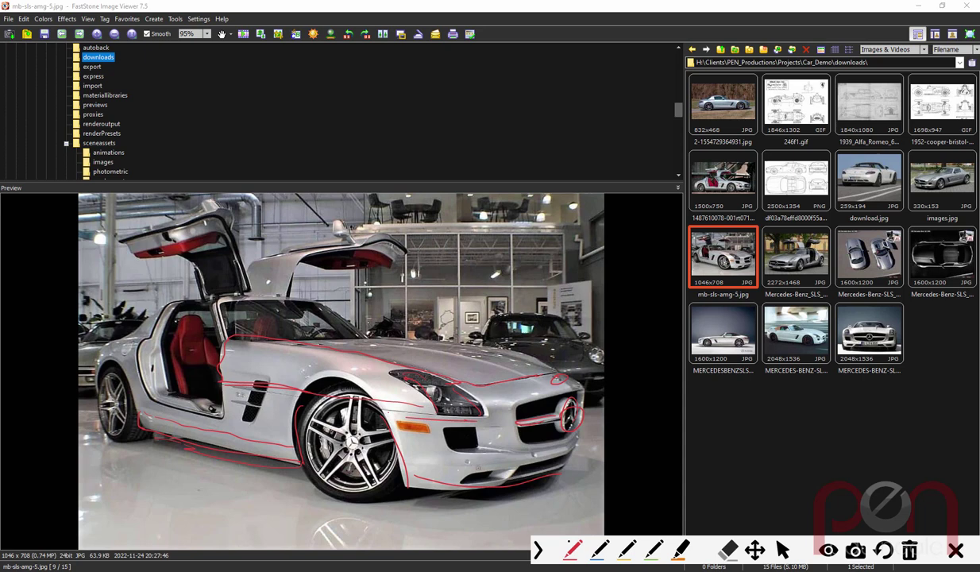
mouse_move(390, 411)
mouse_down()
mouse_move(441, 415)
mouse_move(423, 436)
mouse_up()
drag(243, 388, 237, 390)
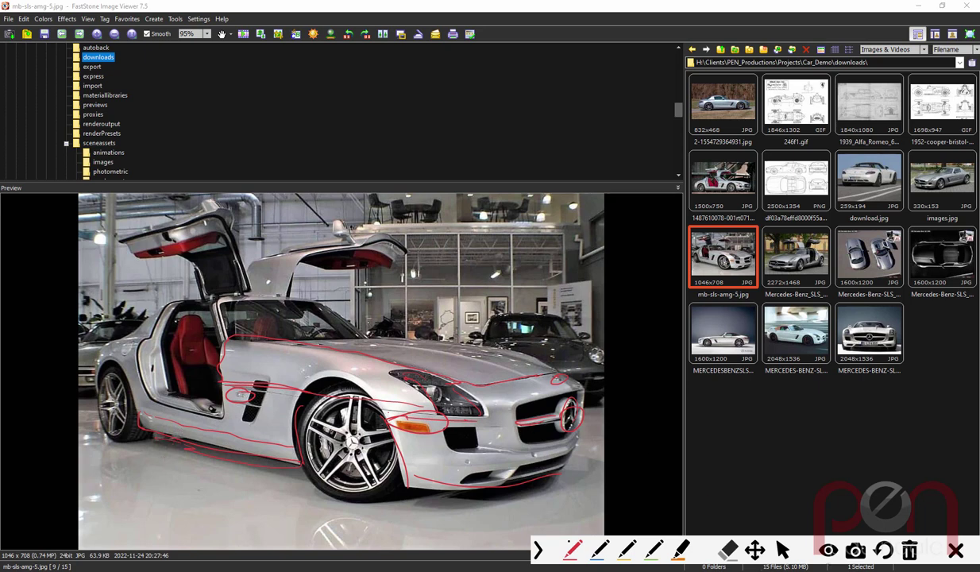
click(909, 549)
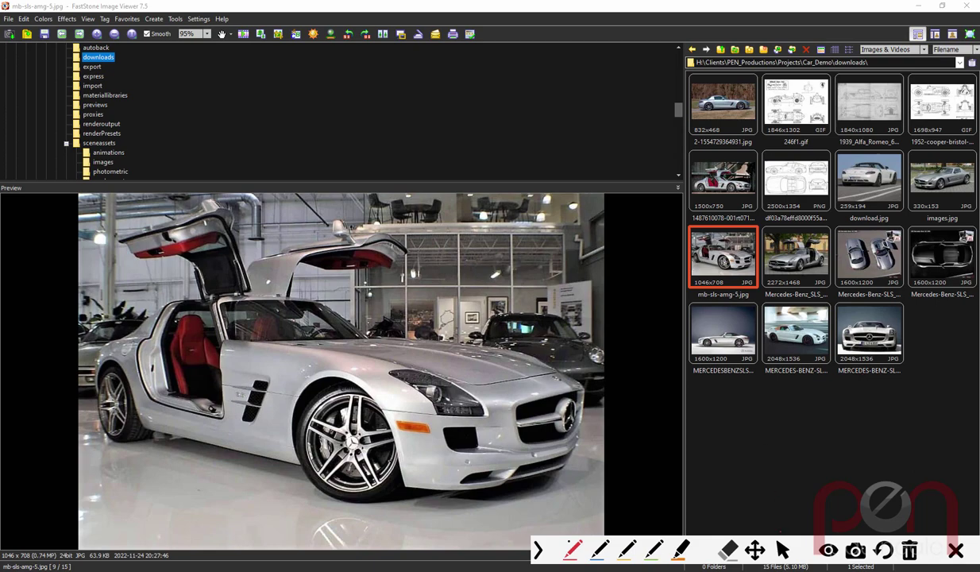
Step: View the side, top, rear and front three-quarter reference photos of the car in the downloads folder
click(782, 549)
click(723, 183)
click(737, 124)
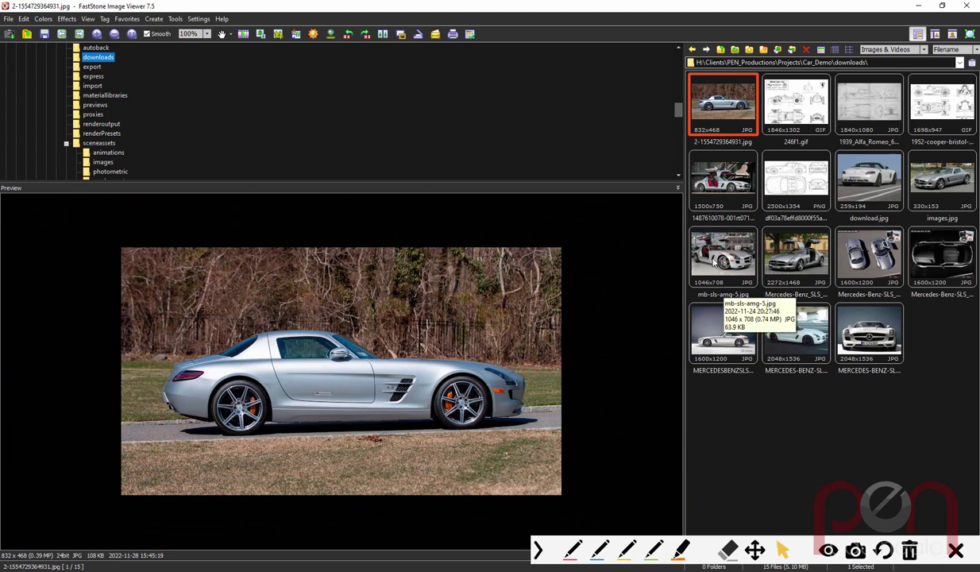
click(869, 258)
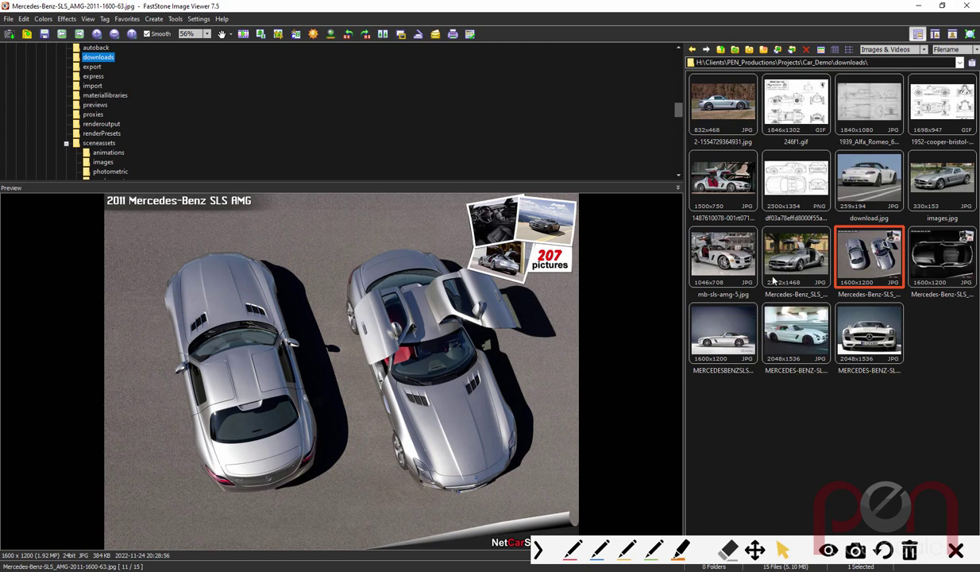
click(868, 189)
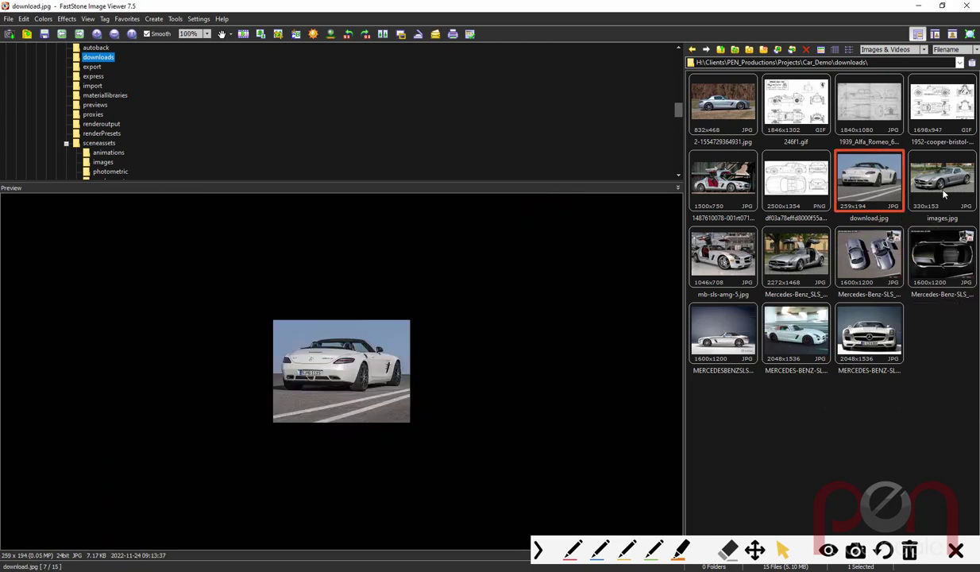
click(950, 188)
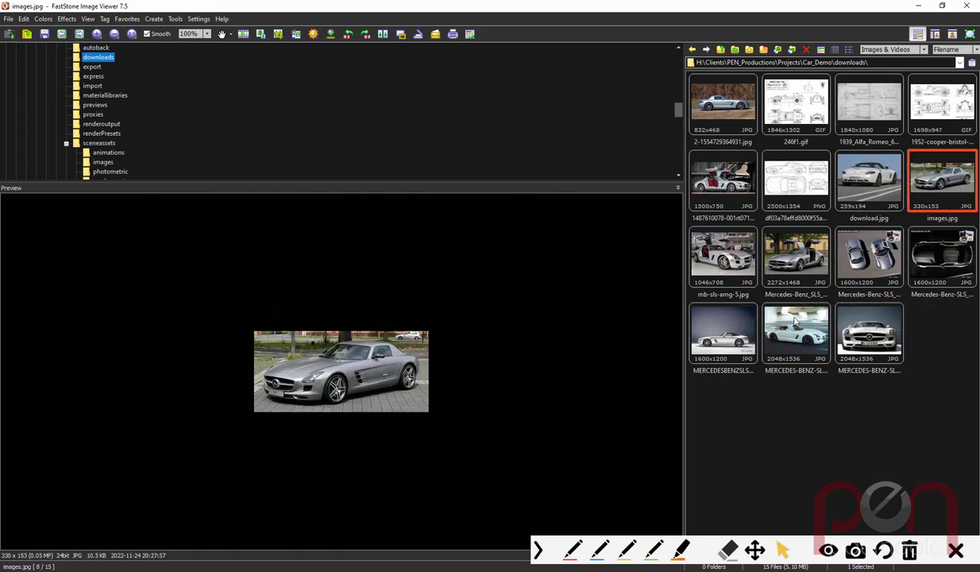
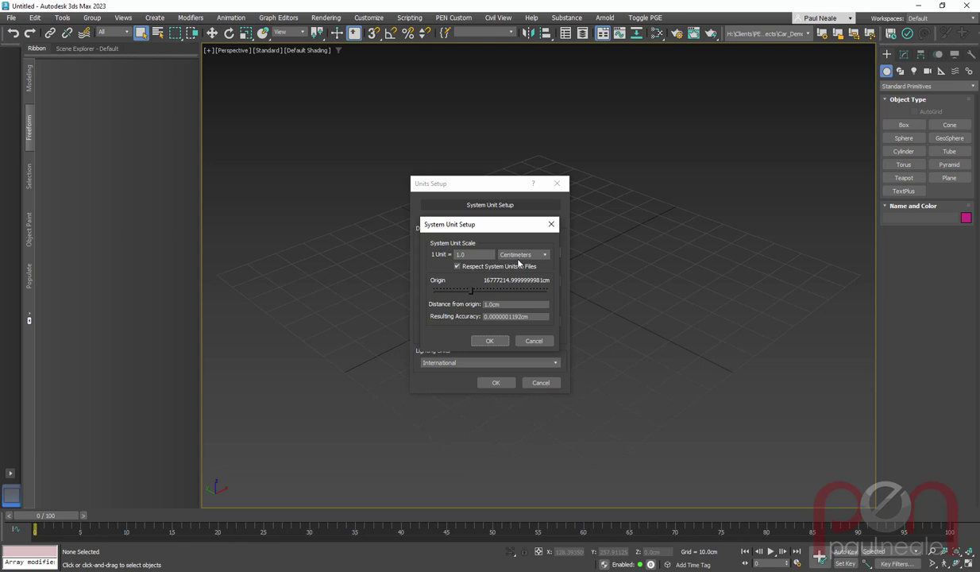
Step: Confirm the system unit scale of 1 unit = 1.0 Centimeters
click(490, 341)
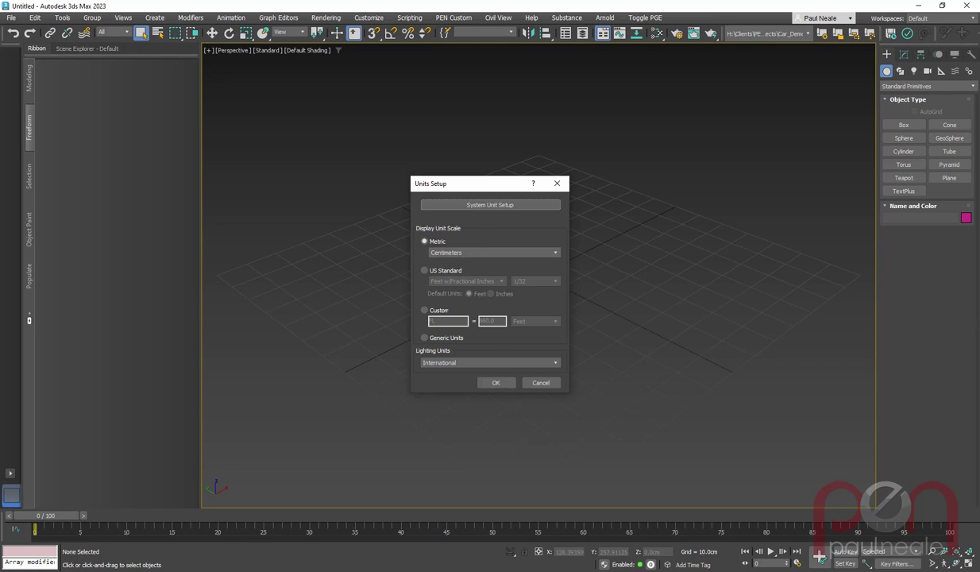
Step: Switch to FastStone Image Viewer and view the mercedes-benz_sls_amg_roadster_c197.jpg blueprint with its dimensions
click(925, 328)
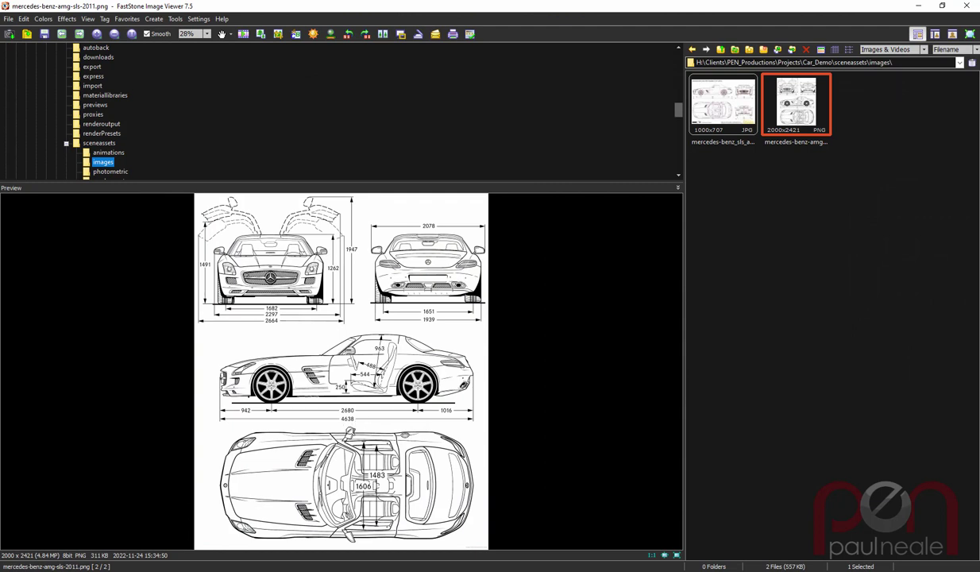
click(723, 116)
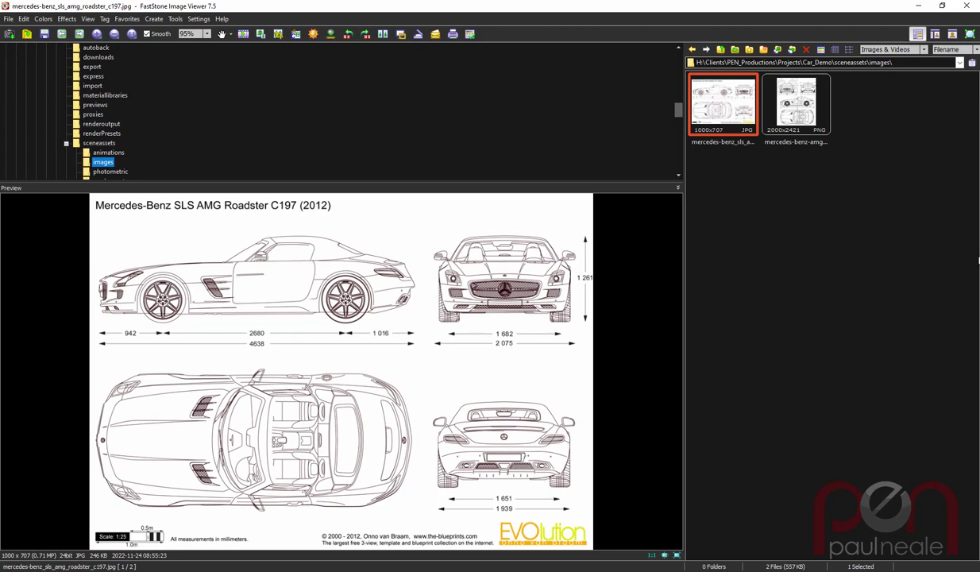
mouse_move(976, 262)
Step: Return to the untitled 3ds Max scene and confirm the units setup with Metric Centimeters as the display unit
click(928, 305)
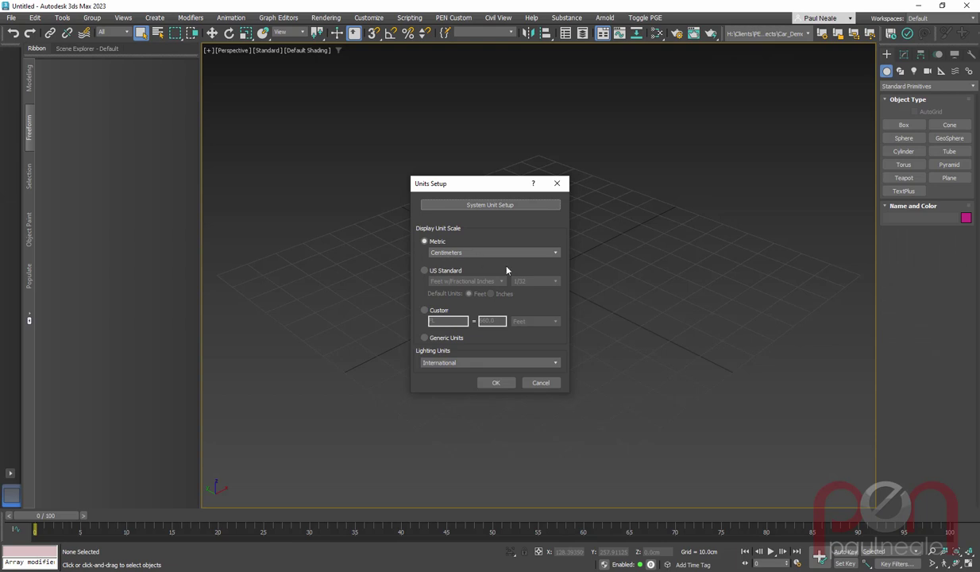
click(496, 382)
middle_drag(589, 343, 587, 347)
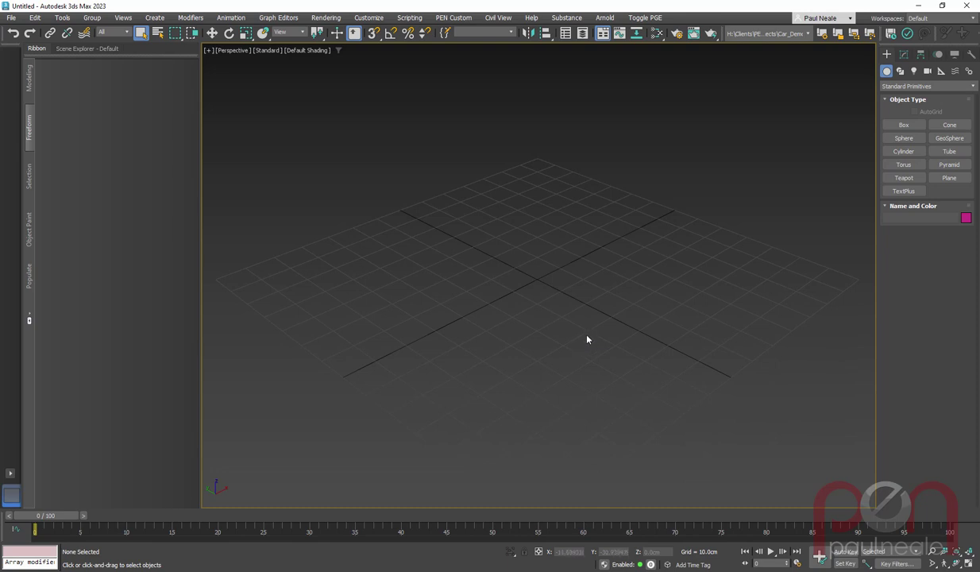
Step: Switch to the Car_Demo89.max scene in the other 3ds Max window and close its floating viewport
key(alt+Tab)
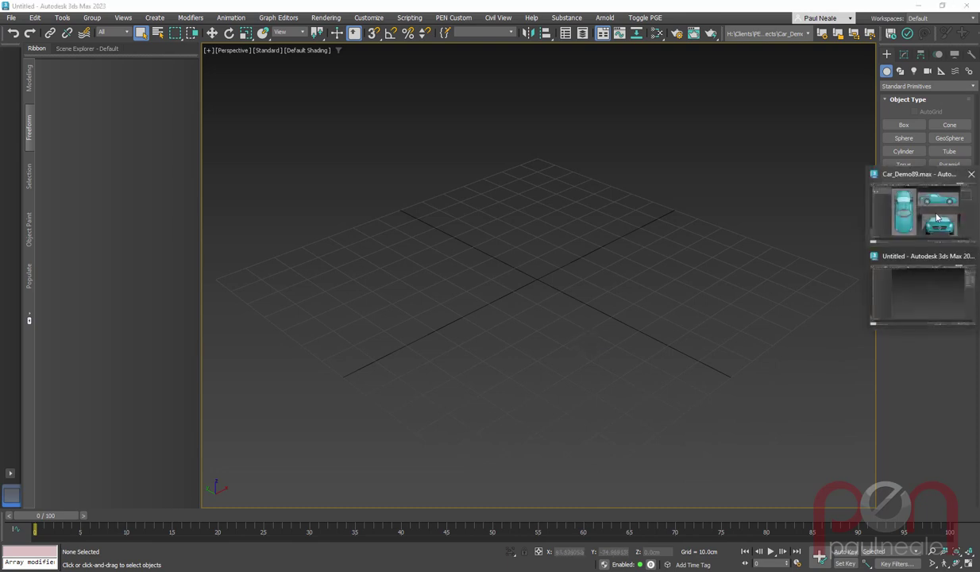
click(629, 180)
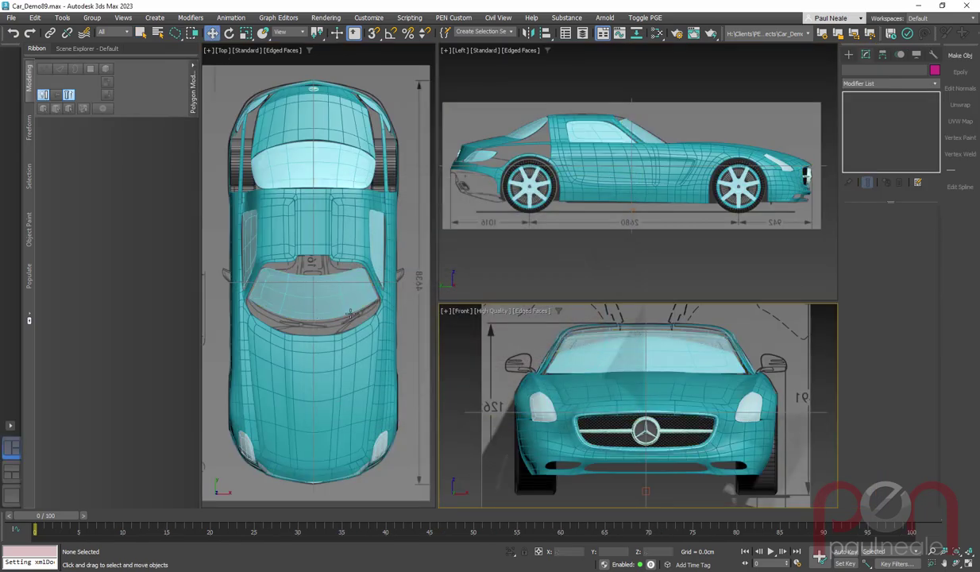
Step: Examine the blueprint planes around the car at an angle, and restore the Top view in that viewport
scroll(329, 349, down, 4)
alt+middle_drag(328, 348, 326, 305)
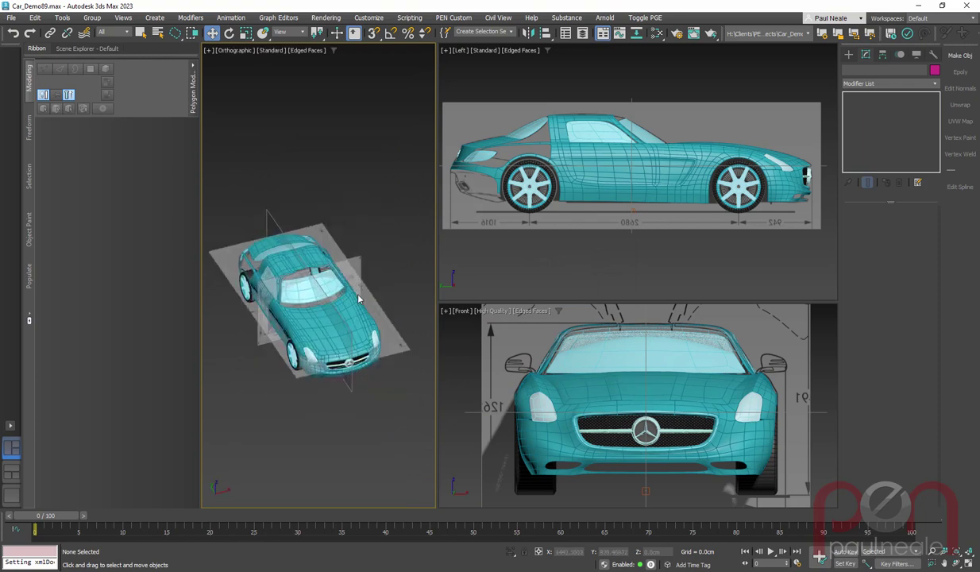
key(t)
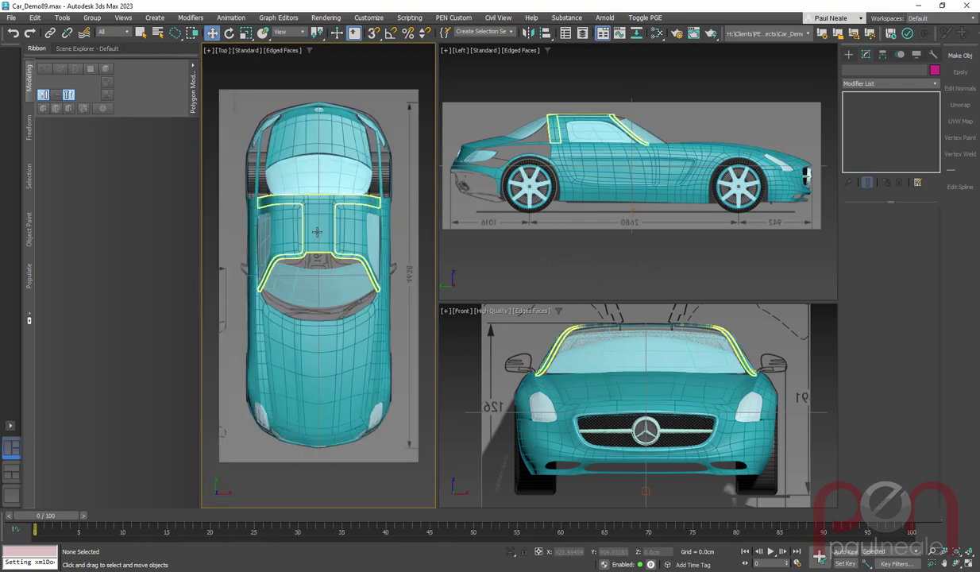
scroll(338, 320, up, 2)
middle_drag(365, 300, 365, 292)
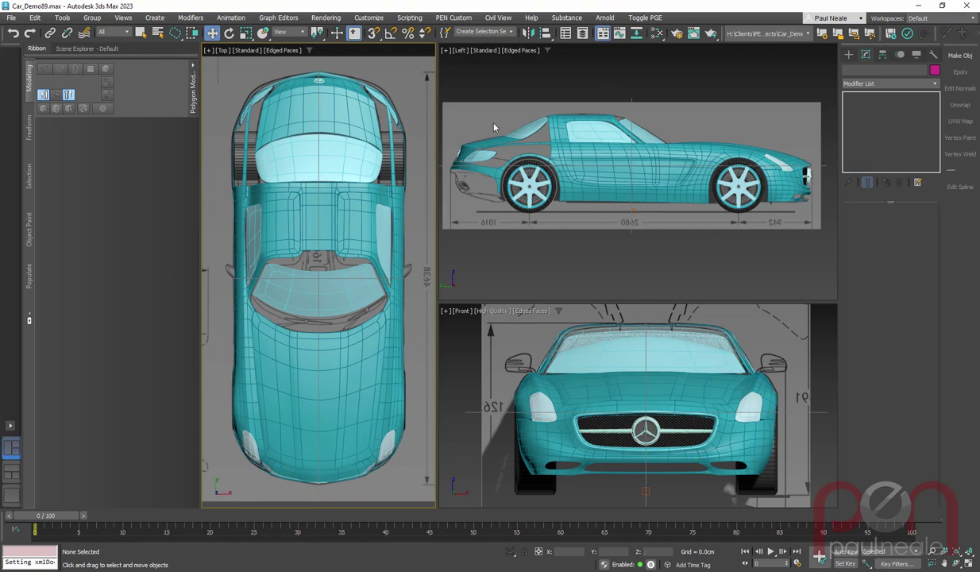
Step: Examine the car and blueprint planes against the home grid and origin in the Top, Left and Front viewports
scroll(677, 144, up, 1)
scroll(677, 144, up, 1)
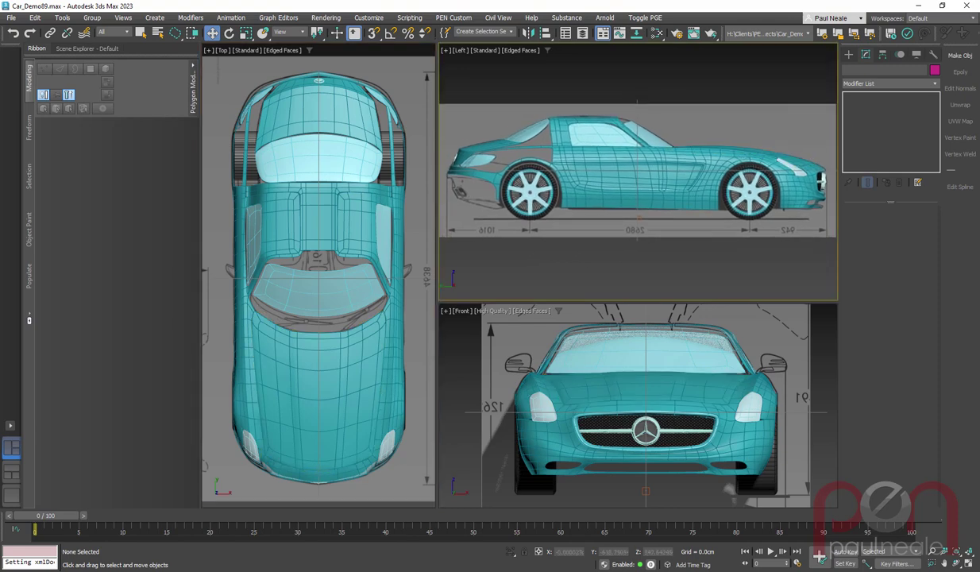
scroll(680, 147, down, 1)
scroll(321, 345, down, 4)
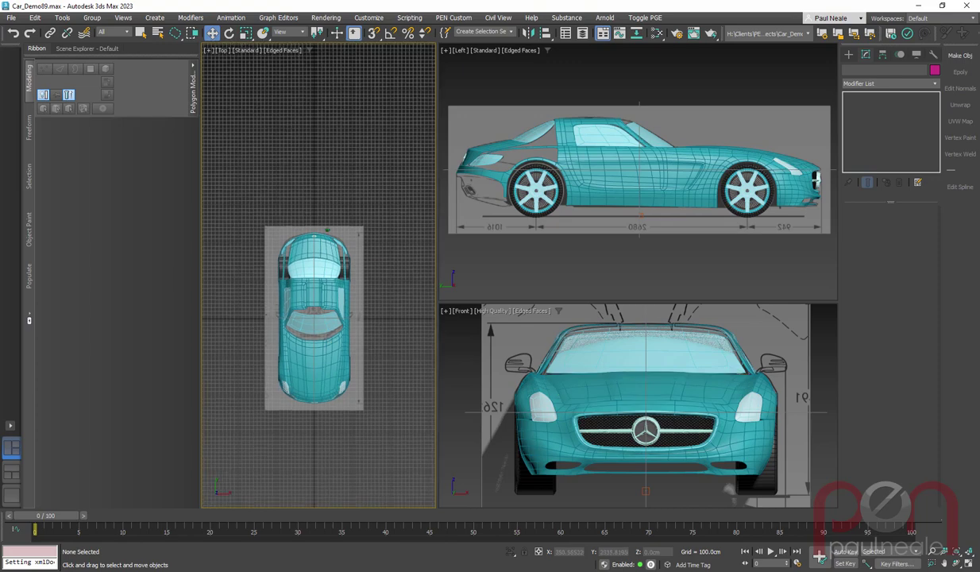
scroll(311, 306, up, 3)
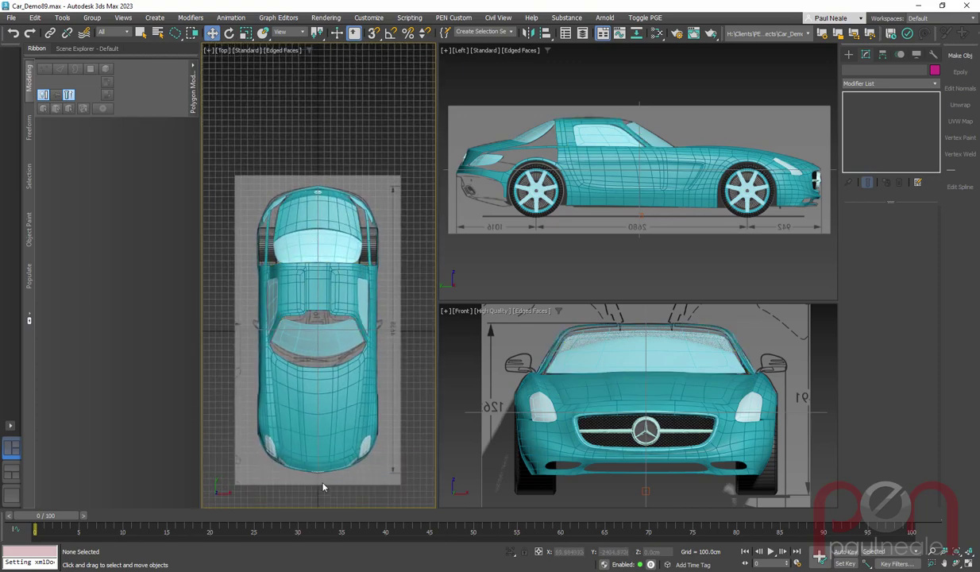
click(610, 269)
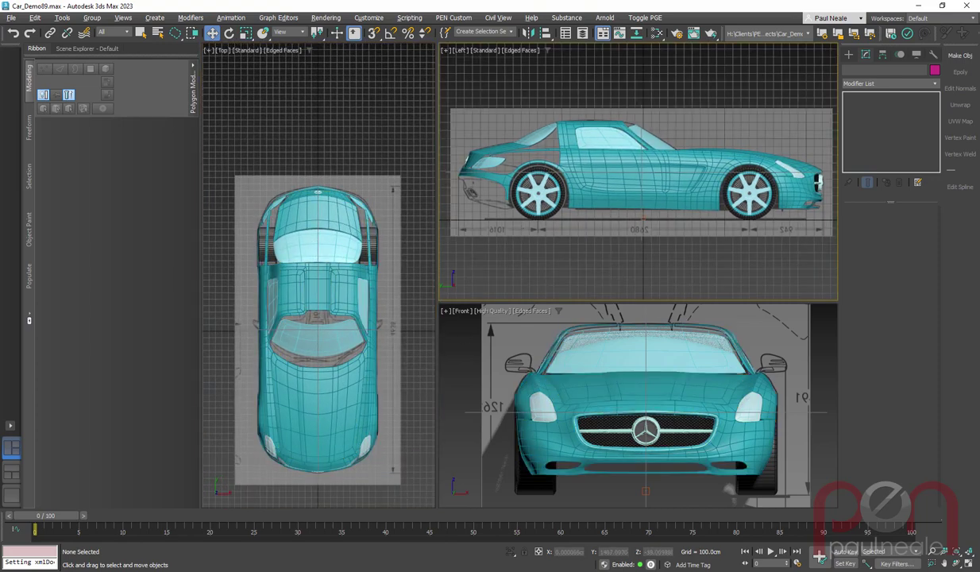
scroll(556, 239, down, 3)
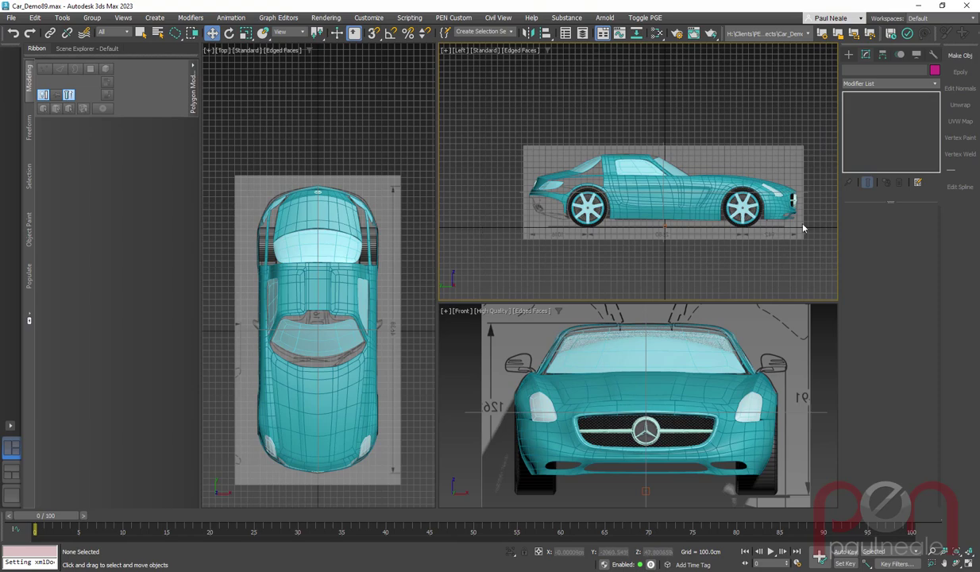
scroll(669, 230, up, 3)
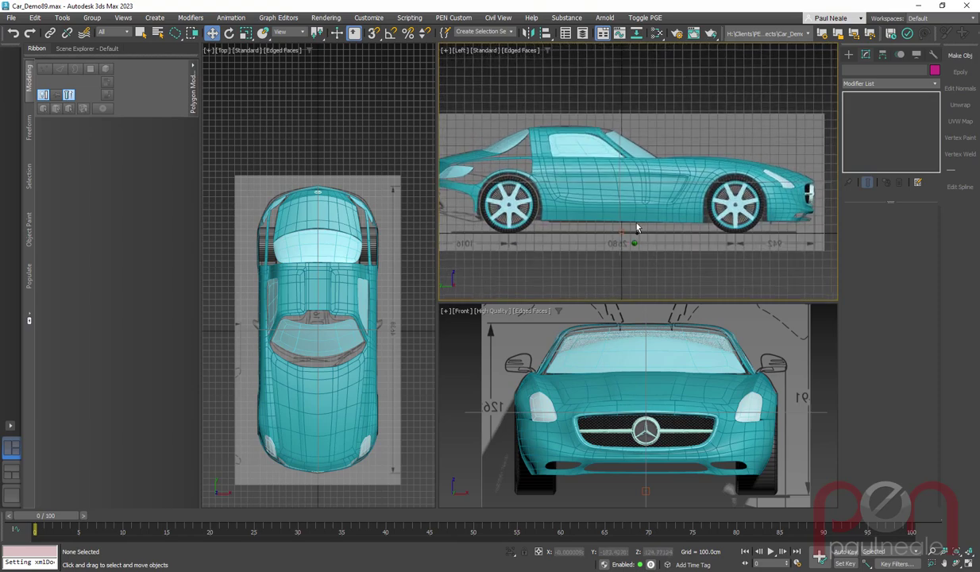
middle_drag(669, 230, 650, 241)
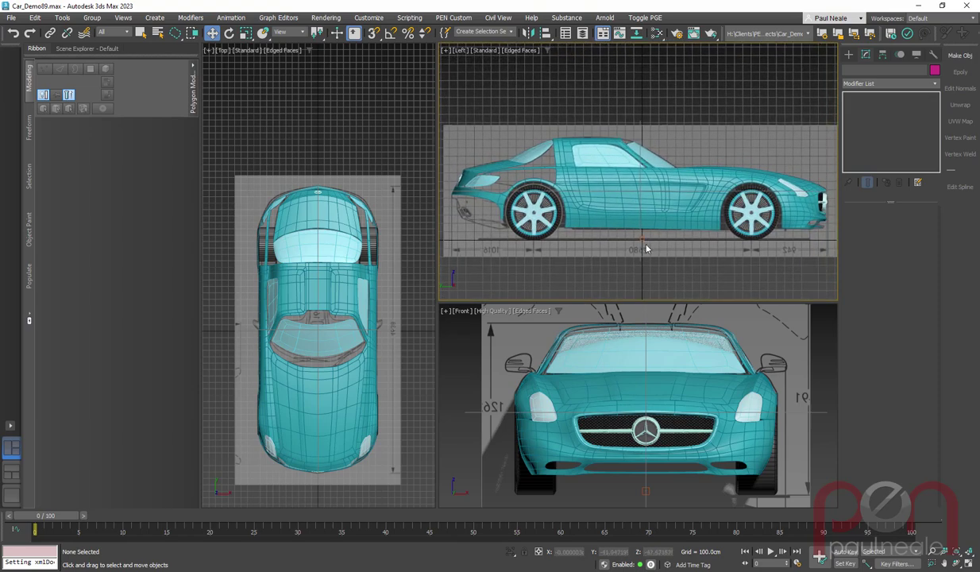
scroll(631, 378, down, 2)
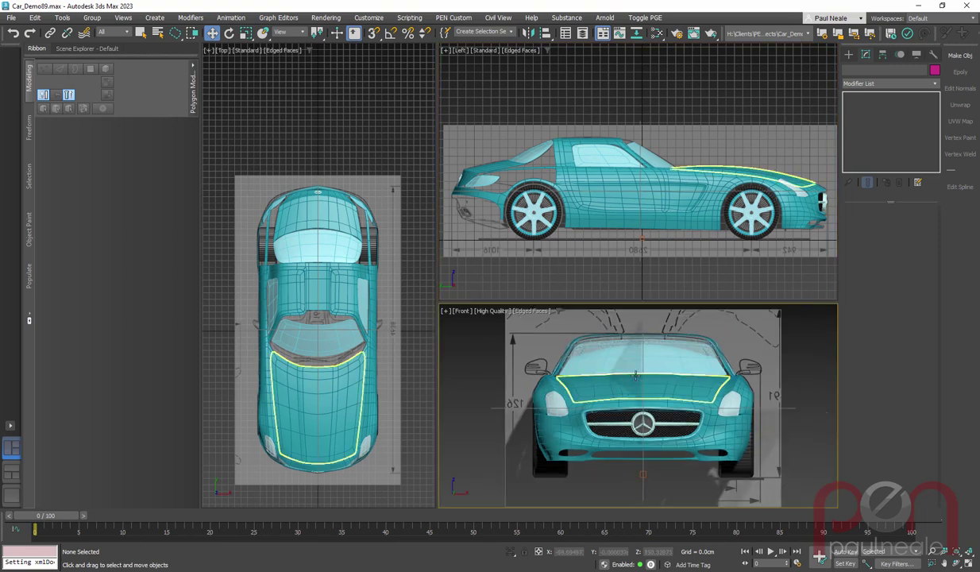
scroll(615, 380, down, 3)
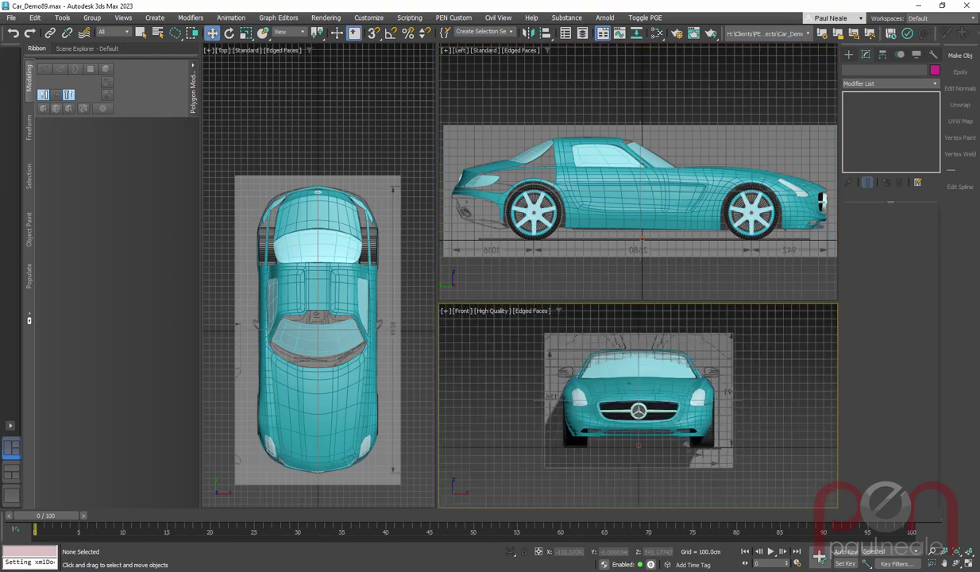
scroll(594, 381, up, 2)
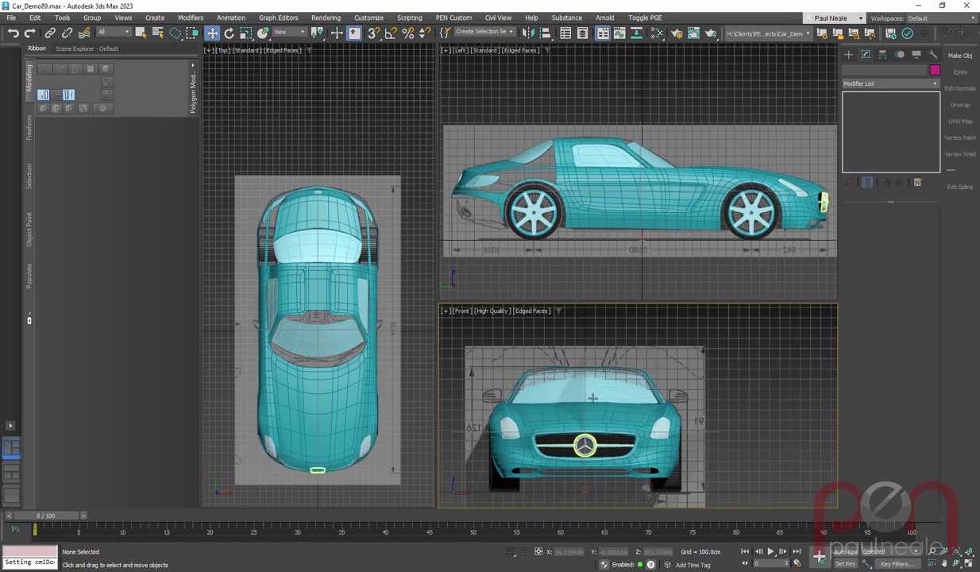
middle_drag(620, 401, 659, 381)
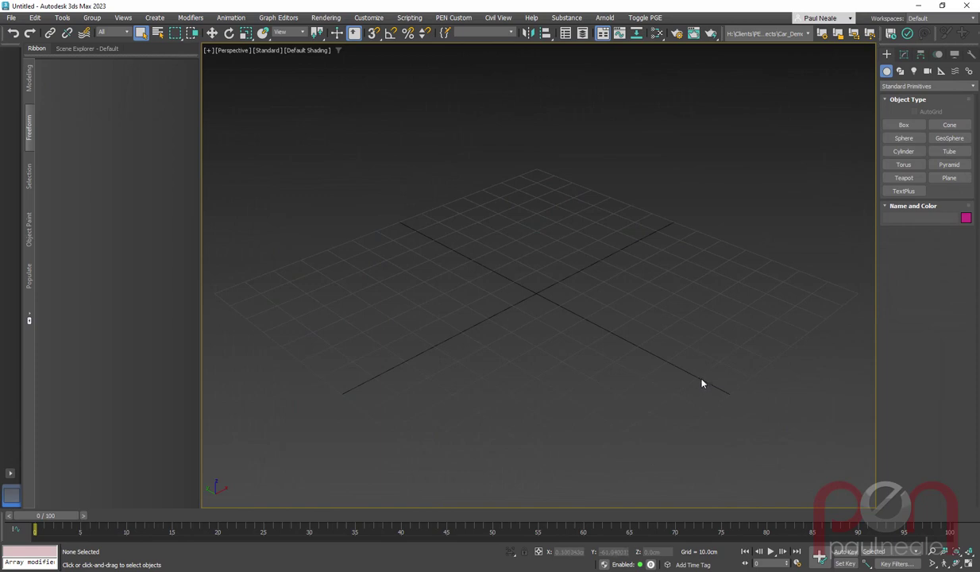
Step: In the untitled scene's Left view, draw a plane about 198 cm long and 556 cm wide above the ground line
key(l)
scroll(556, 450, down, 5)
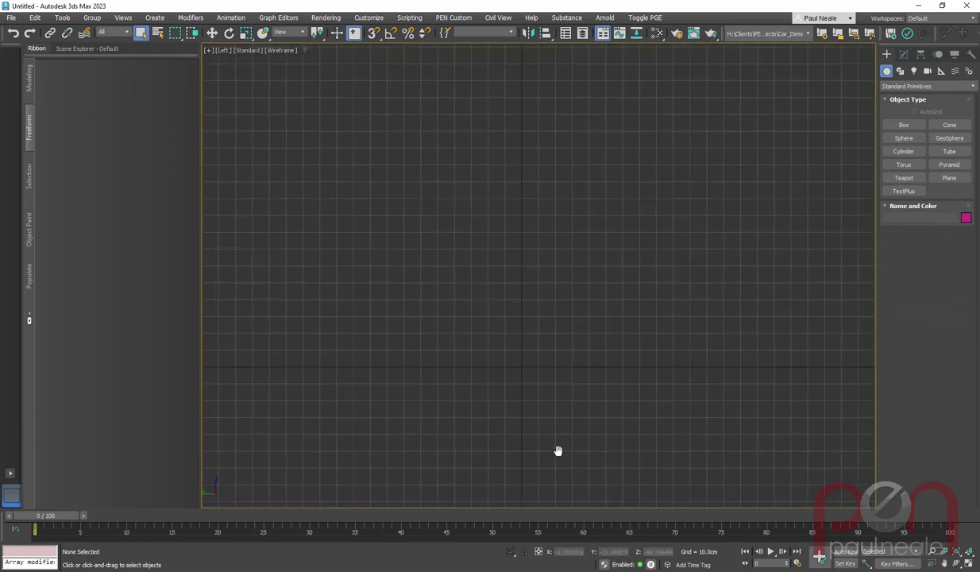
right_click(593, 407)
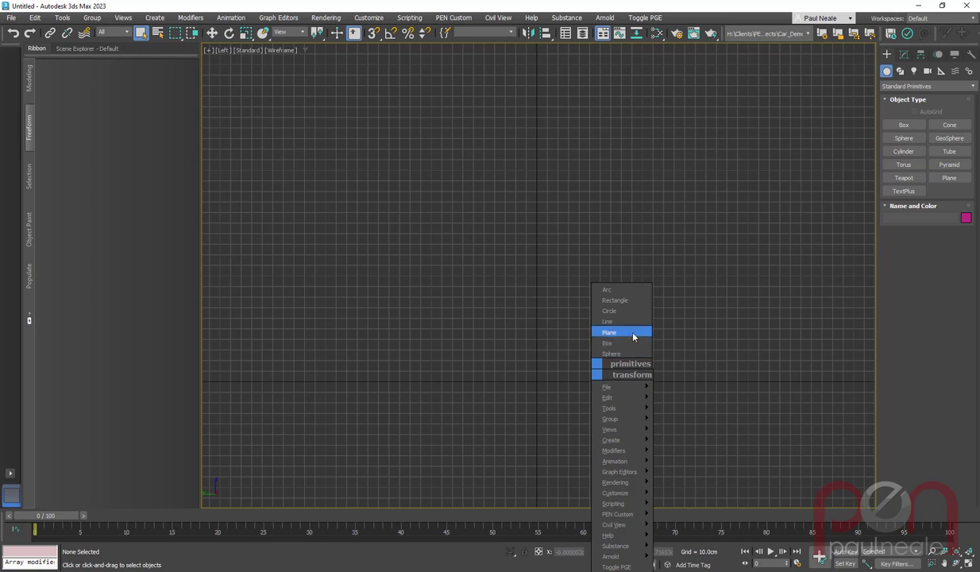
click(634, 333)
drag(236, 170, 824, 381)
middle_drag(730, 412, 708, 417)
scroll(708, 422, down, 2)
right_click(708, 423)
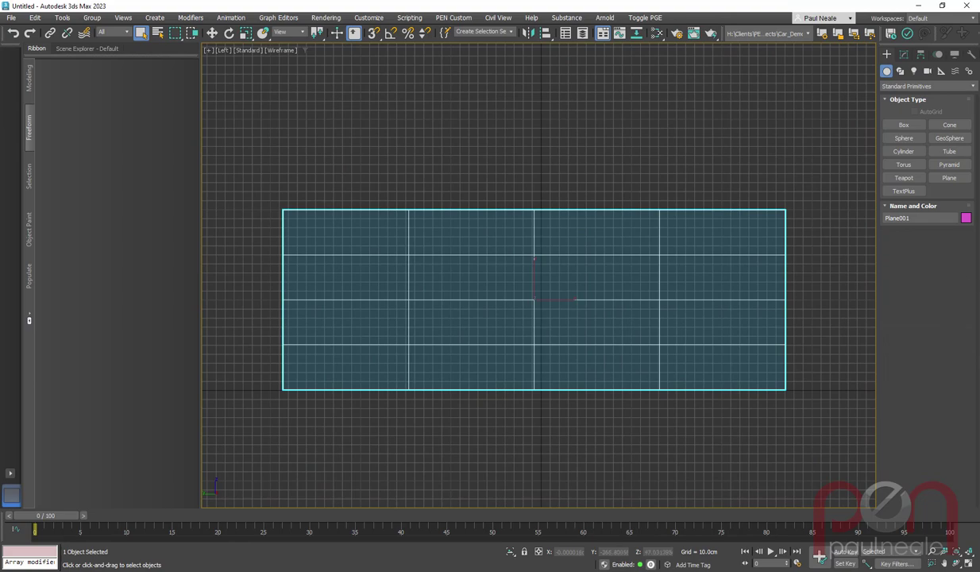
Step: Check the car's overall length on the roadster blueprint in FastStone Image Viewer and set the plane's width to 4638 cm in 3ds Max
click(893, 318)
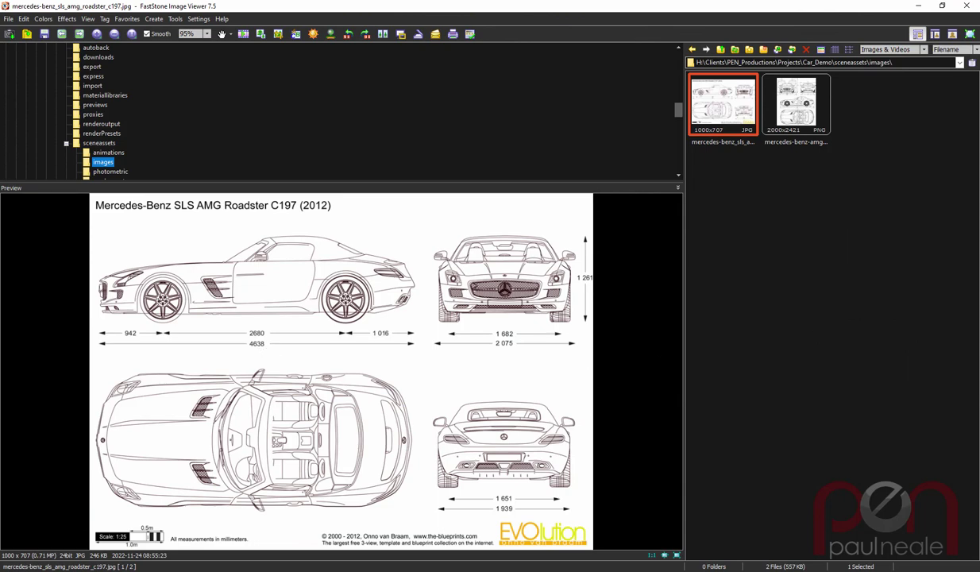
click(913, 270)
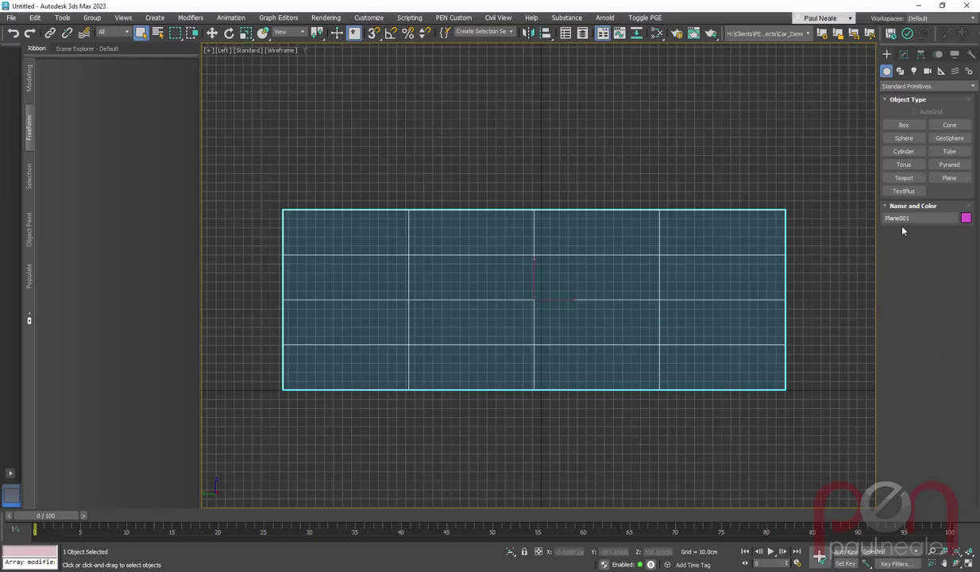
click(904, 54)
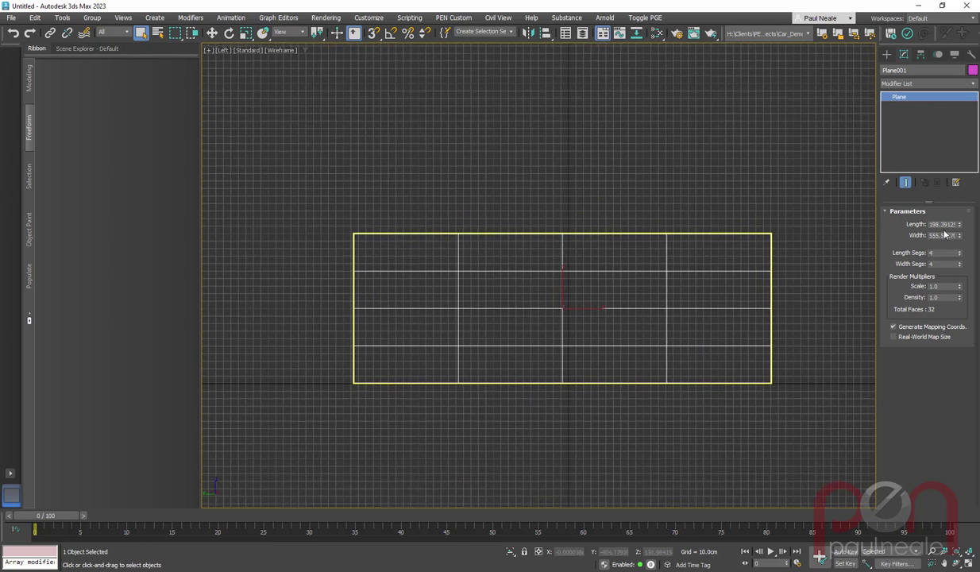
double_click(944, 236)
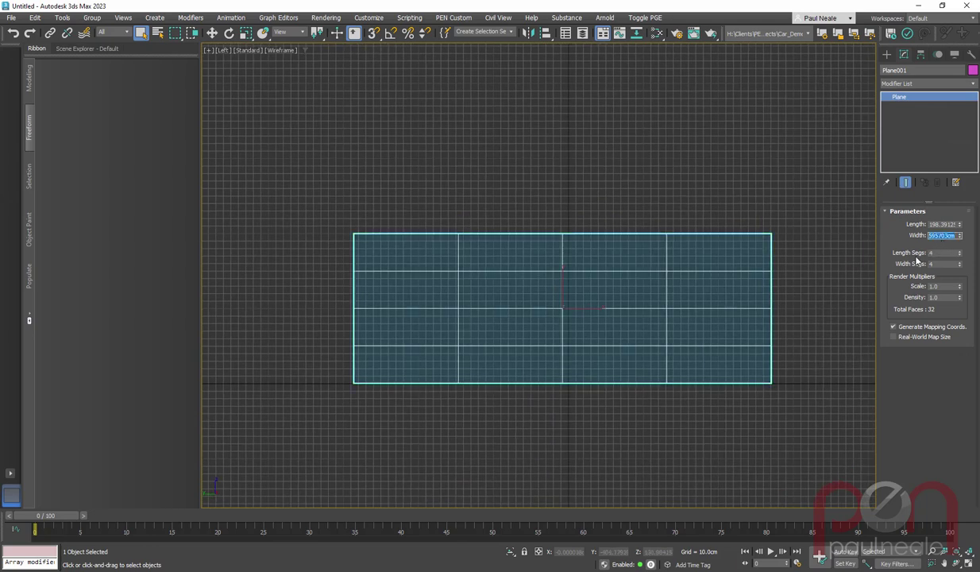
text(4638)
key(Return)
middle_drag(667, 333, 620, 332)
scroll(620, 333, down, 6)
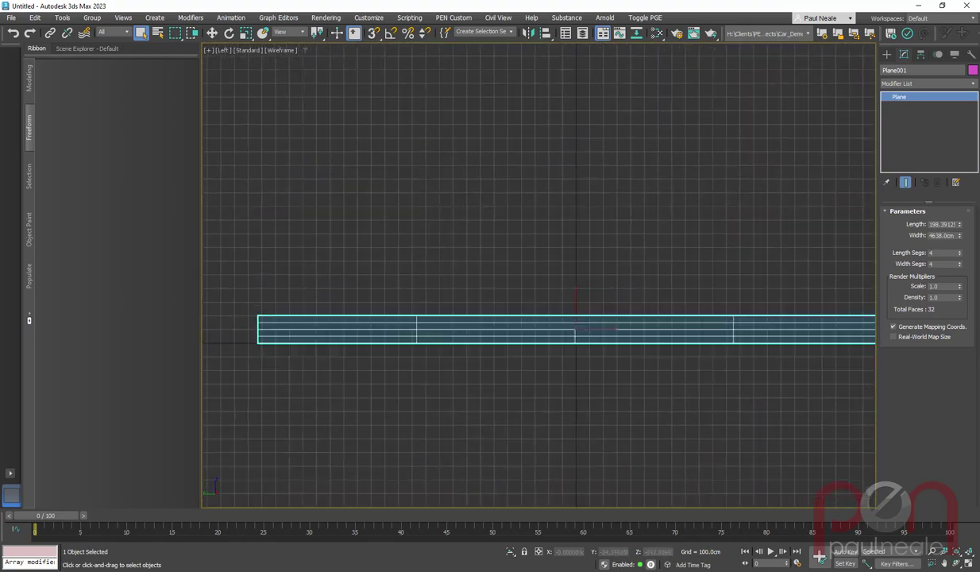
Step: Centre the plane at X 0 and Y 0, and raise it to about Z 271 cm
right_click(572, 365)
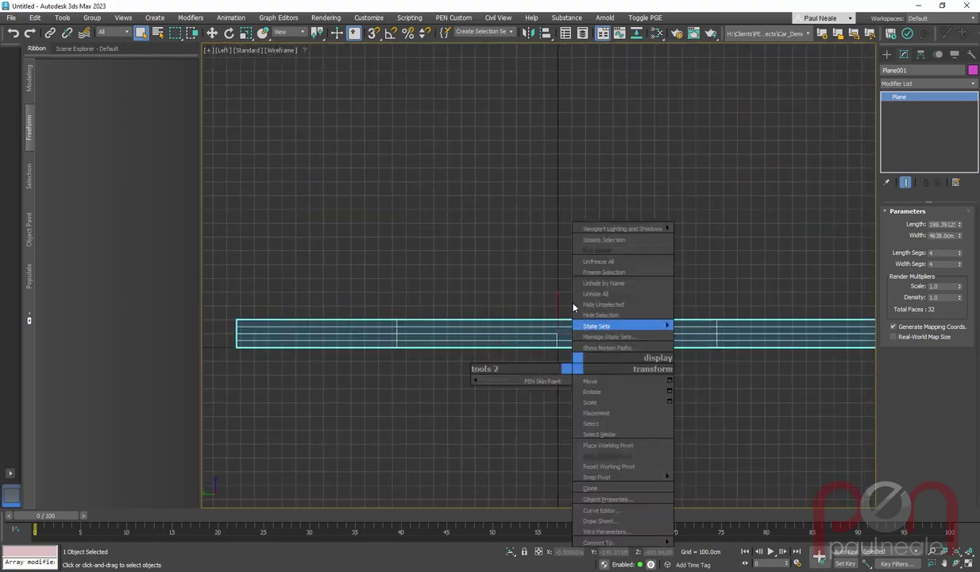
click(592, 383)
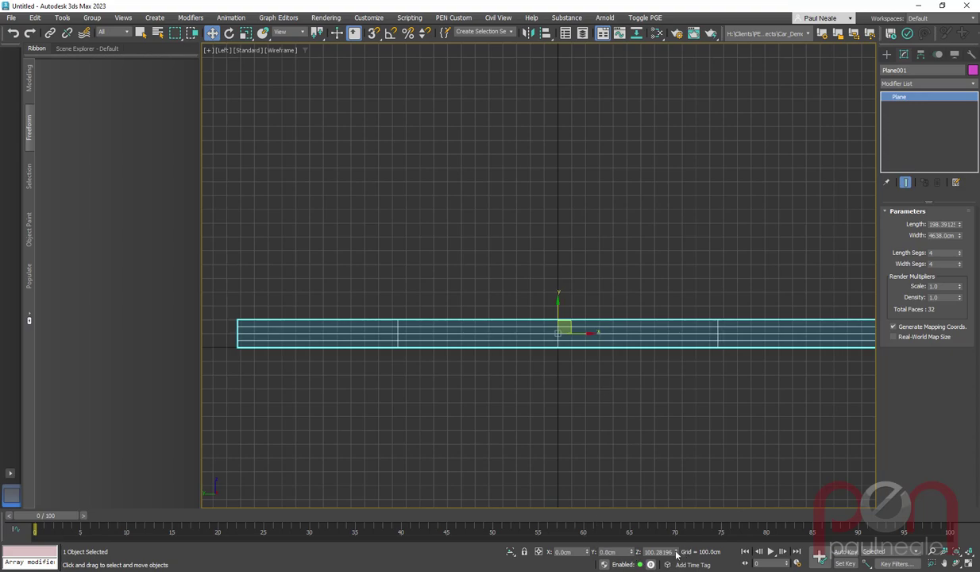
scroll(556, 335, up, 5)
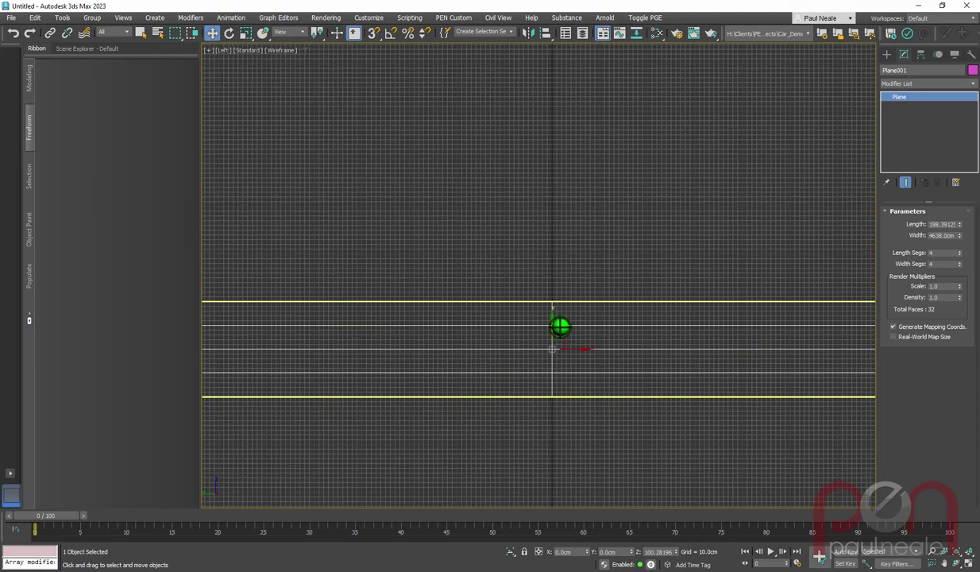
drag(549, 332, 867, 223)
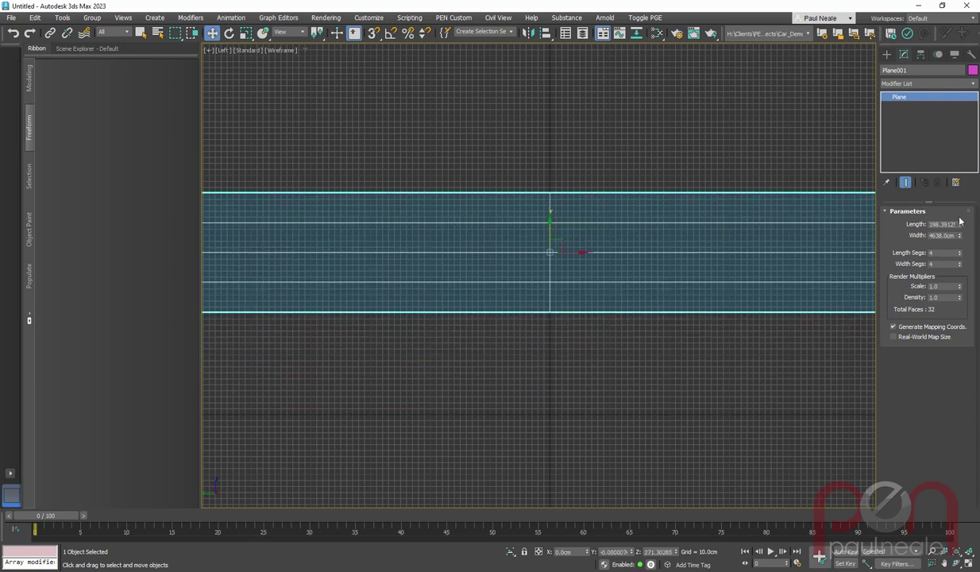
Step: Increase the plane's length by eye to about 853 cm
mouse_move(961, 222)
mouse_down()
mouse_move(954, 199)
mouse_move(945, 213)
mouse_up()
scroll(603, 333, down, 10)
scroll(603, 333, up, 1)
middle_drag(635, 381, 614, 374)
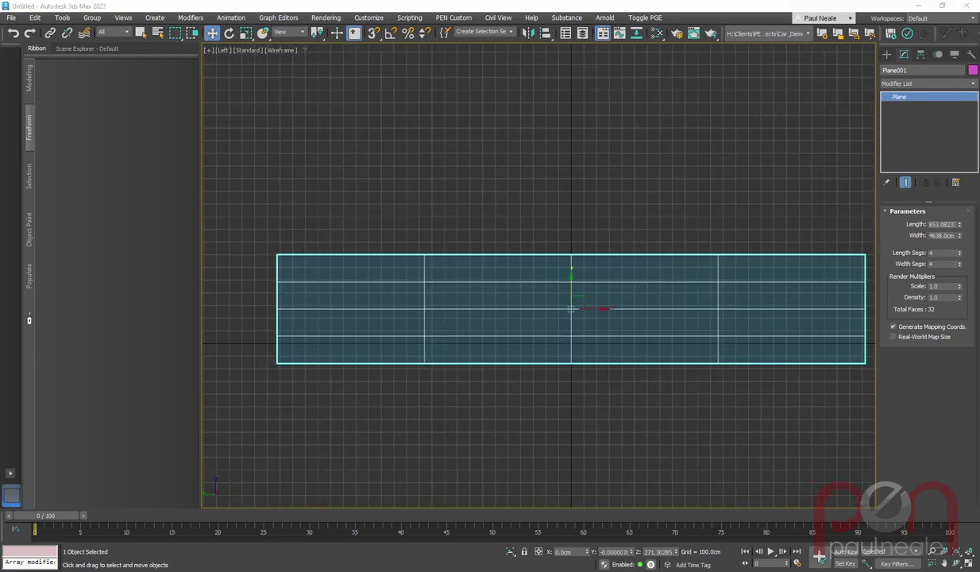
Step: Look up the car's height in mercedes-benz-amg-sls-2011.png in FastStone and set the plane's length to 1262 cm in 3ds Max
click(926, 332)
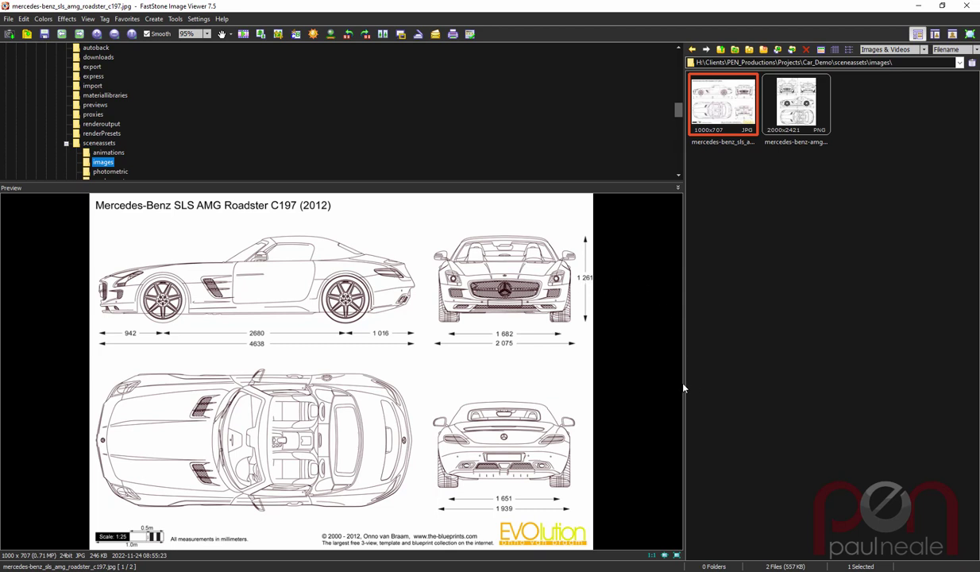
click(784, 126)
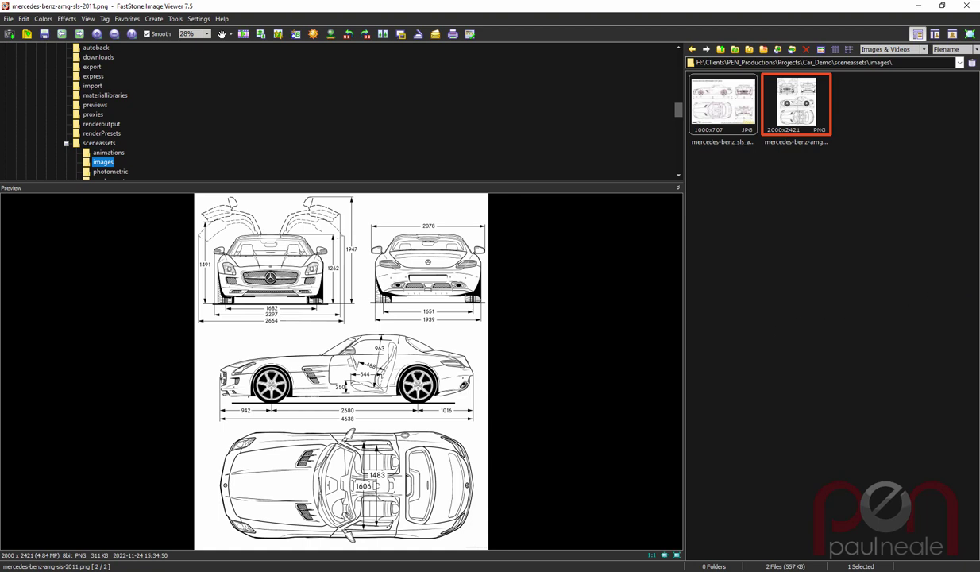
click(914, 284)
double_click(943, 225)
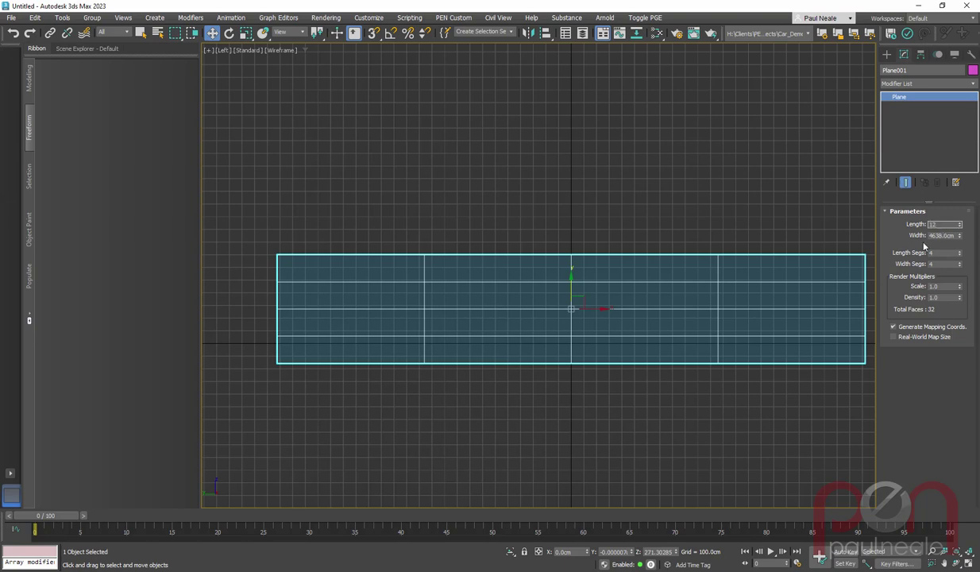
key(Return)
scroll(589, 331, up, 1)
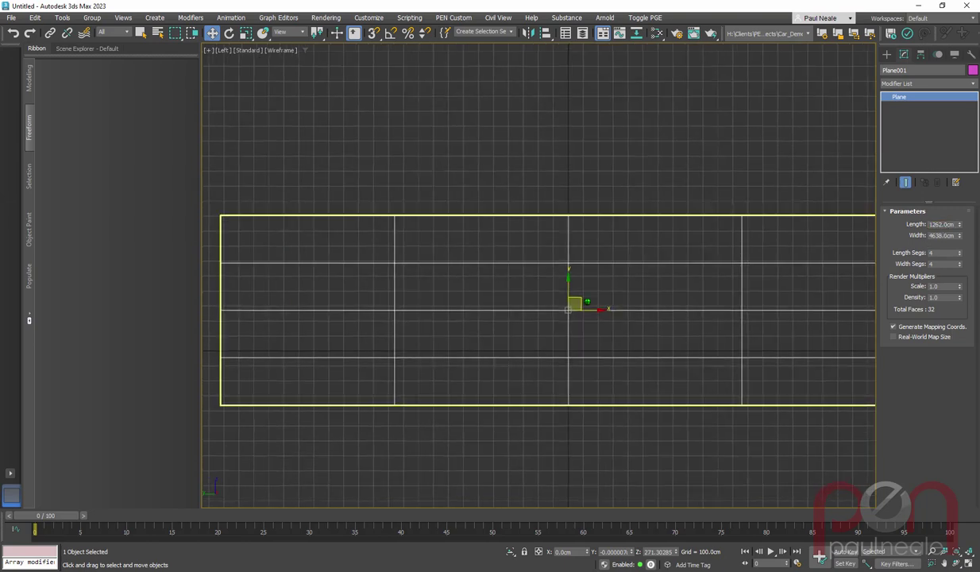
Step: Raise the plane to about Z 629 cm so its lower edge rests near the ground line
drag(569, 284, 574, 230)
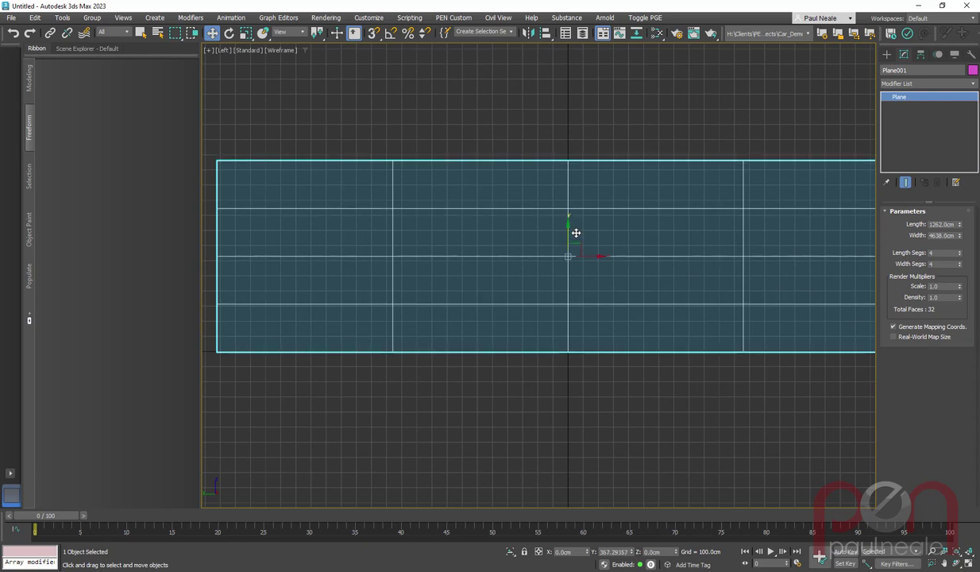
scroll(567, 322, down, 2)
middle_drag(566, 322, 559, 327)
Step: Display the plane shaded with edged faces and reduce its length and width segments to 1
key(F3)
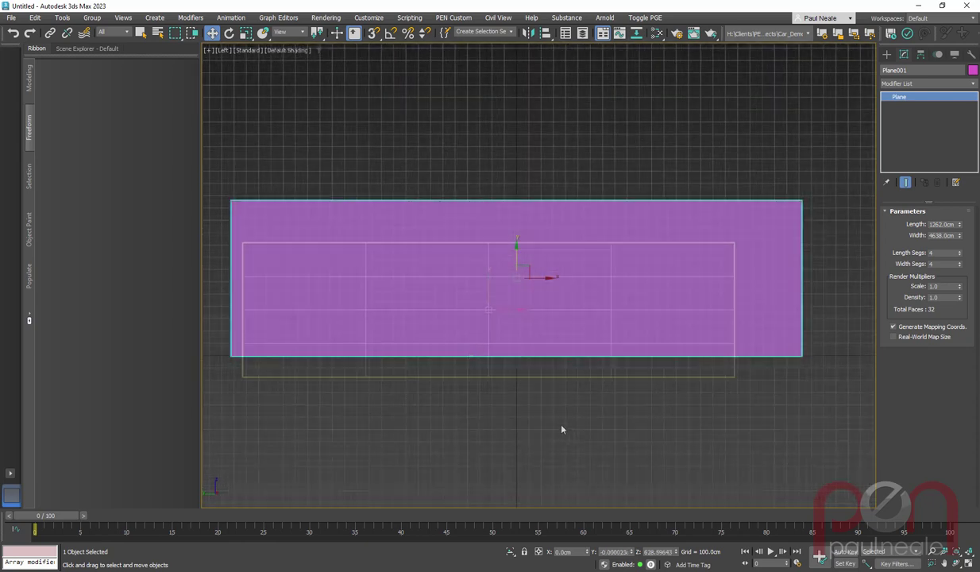
key(F4)
key(F3)
key(F3)
key(F4)
key(F4)
drag(960, 255, 960, 275)
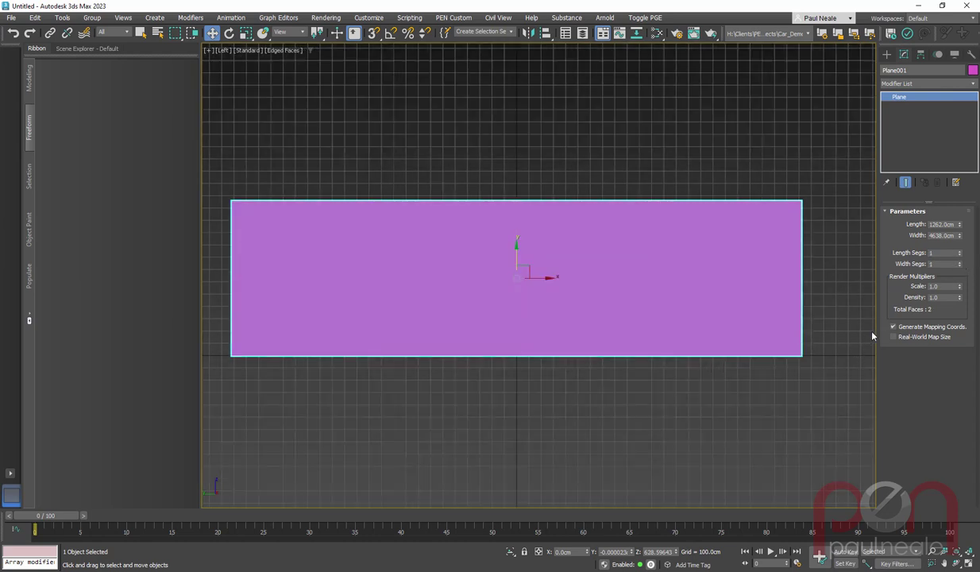
scroll(636, 413, down, 1)
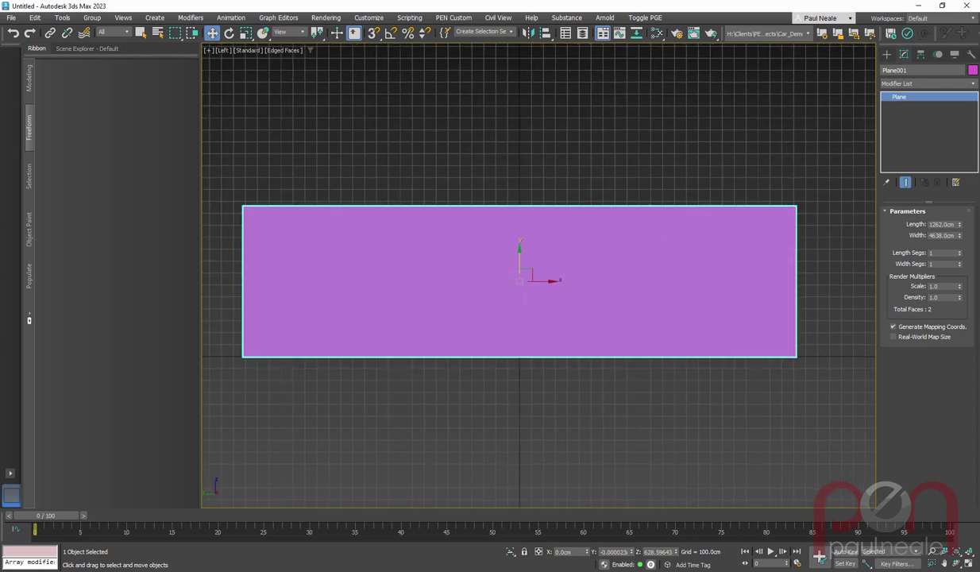
Step: Apply mercedes-benz-amg-sls-2011.png from FastStone Image Viewer to the plane in 3ds Max as its texture
click(874, 318)
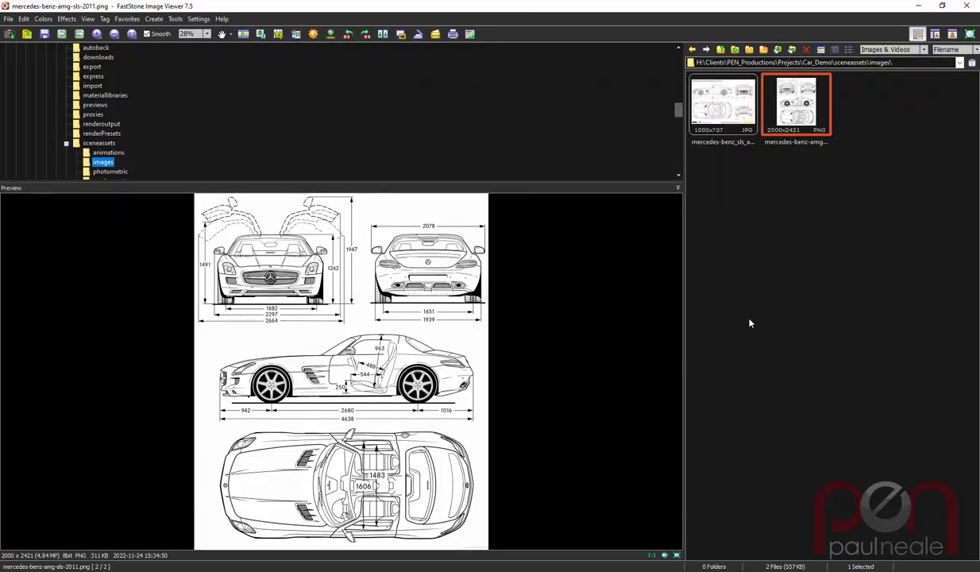
drag(692, 8, 533, 47)
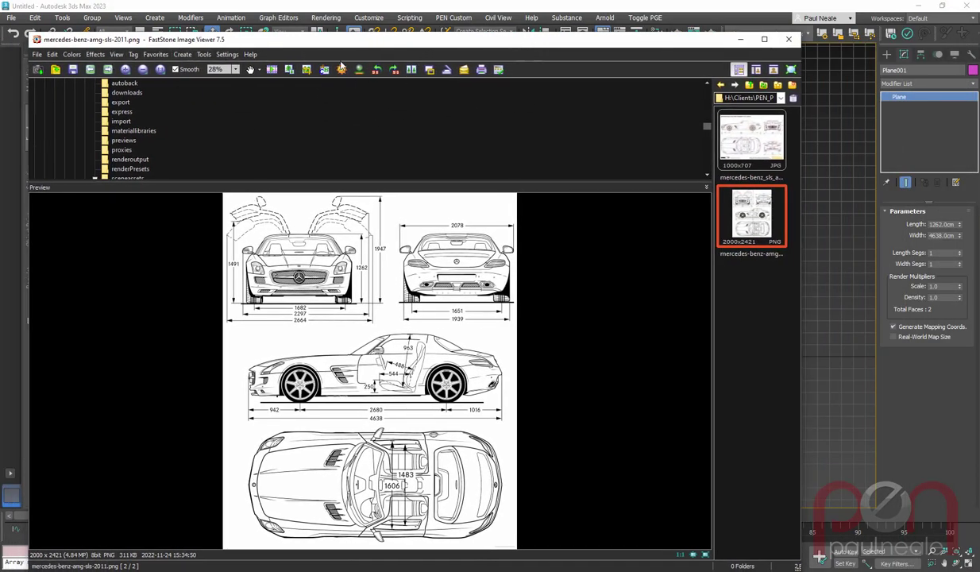
drag(329, 37, 332, 23)
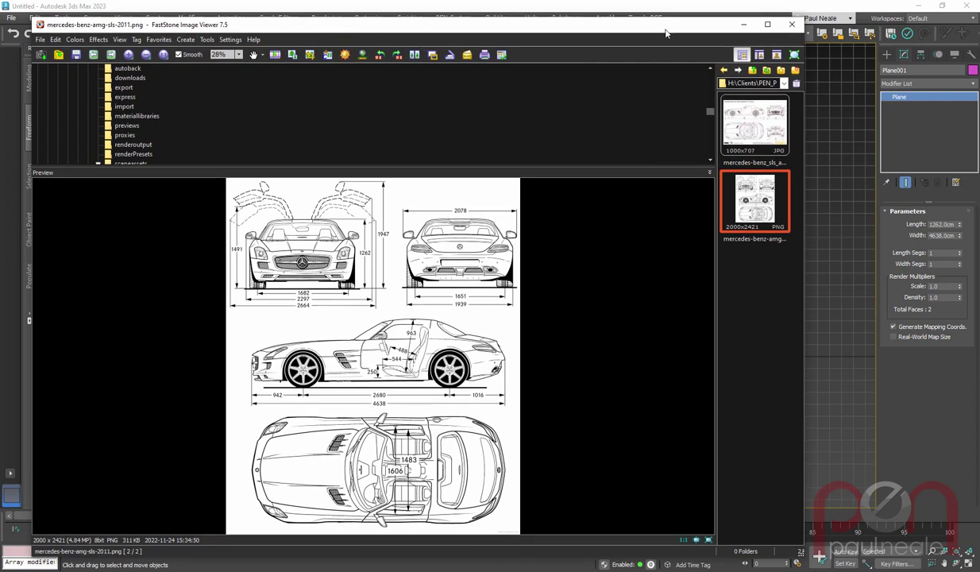
drag(597, 28, 176, 27)
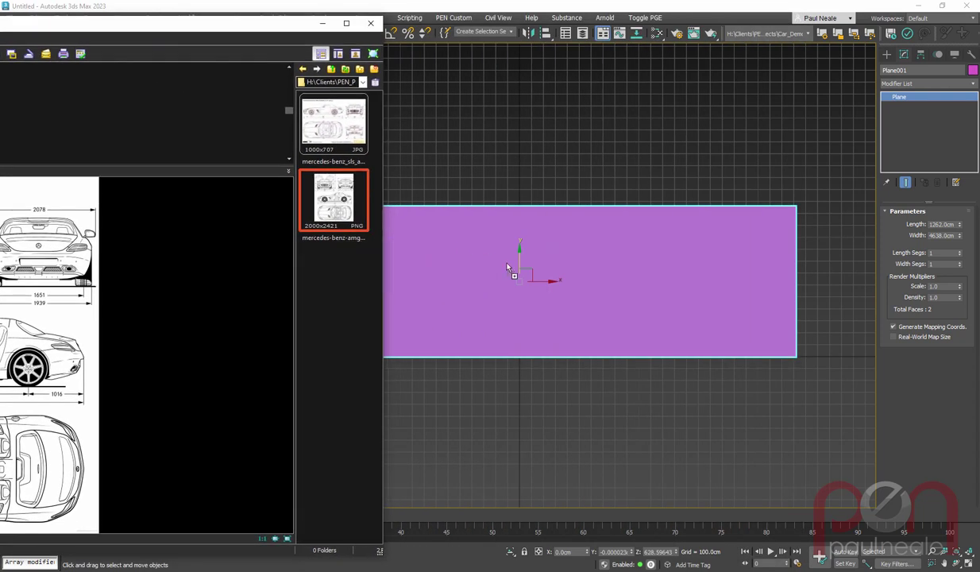
drag(509, 268, 509, 269)
drag(270, 28, 728, 20)
click(735, 4)
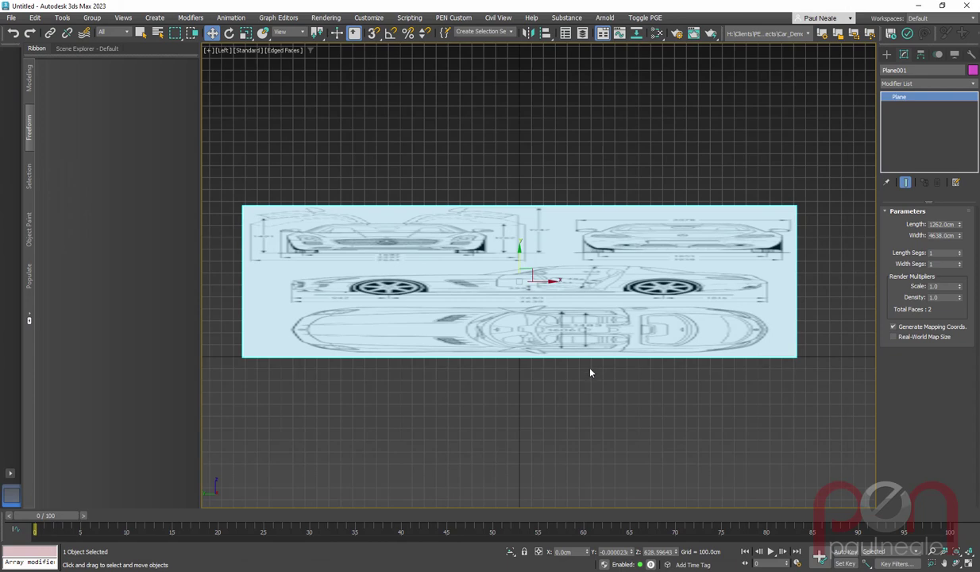
drag(959, 235, 960, 228)
right_click(960, 228)
scroll(518, 343, down, 1)
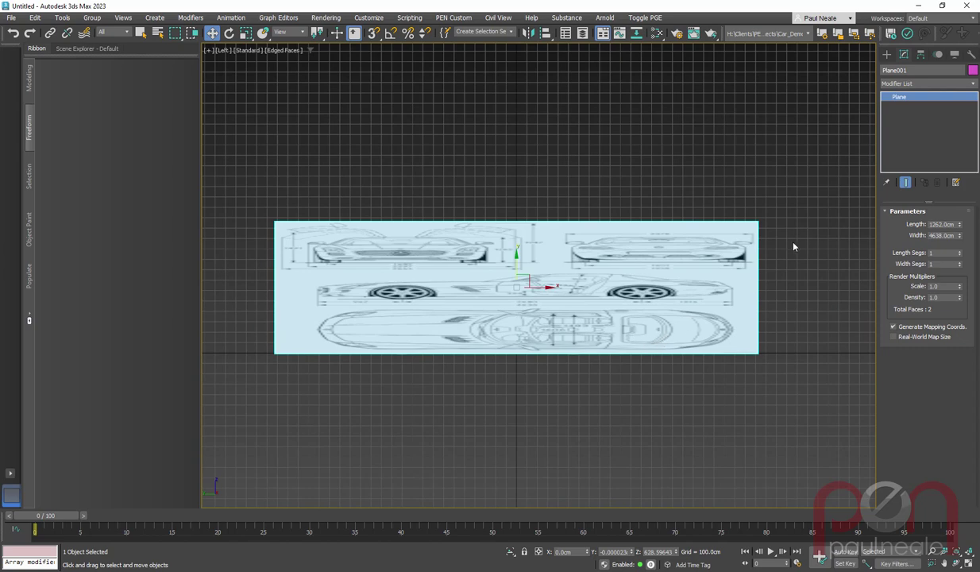
middle_drag(522, 313, 528, 321)
scroll(528, 322, up, 1)
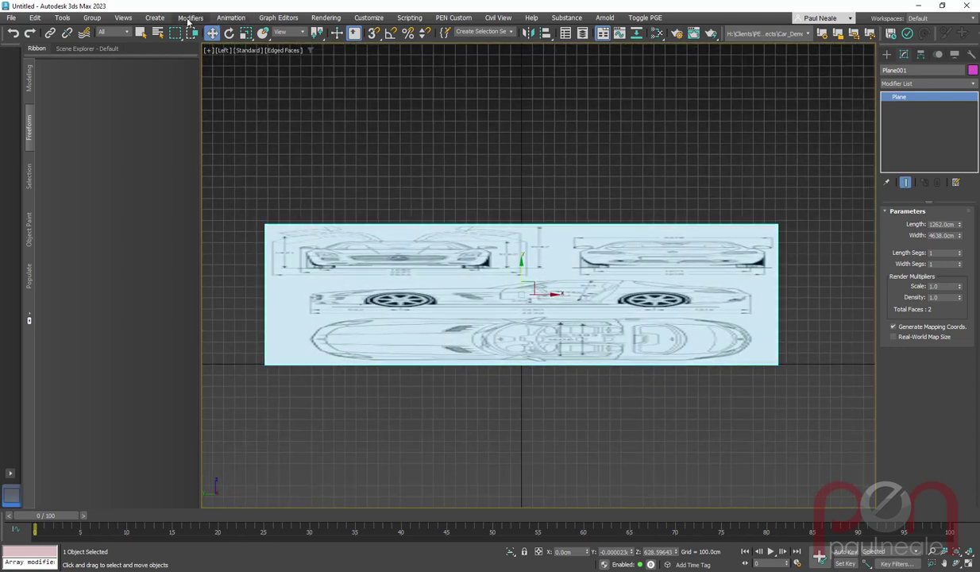
Step: Add a UVW Map modifier to the blueprint plane
click(190, 18)
mouse_move(211, 133)
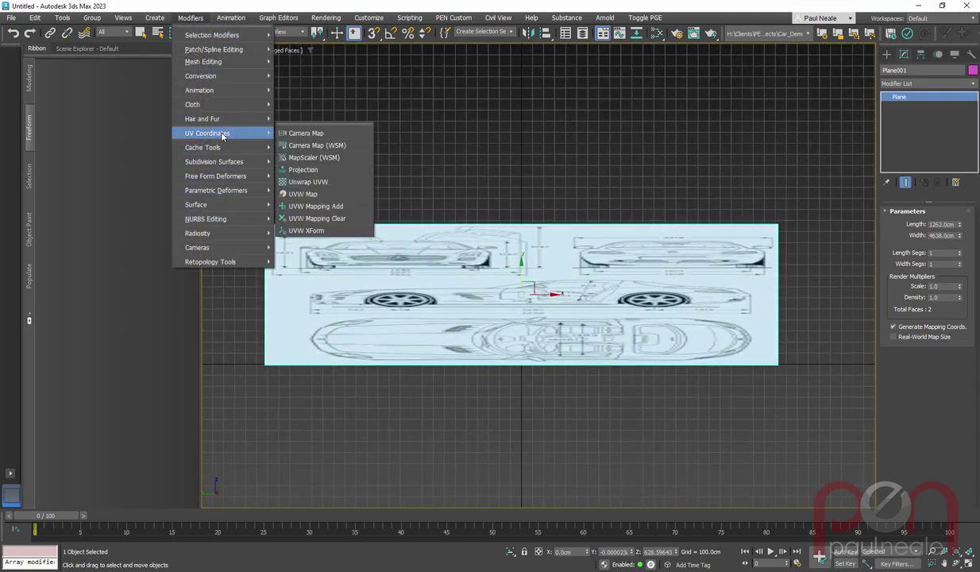
click(303, 194)
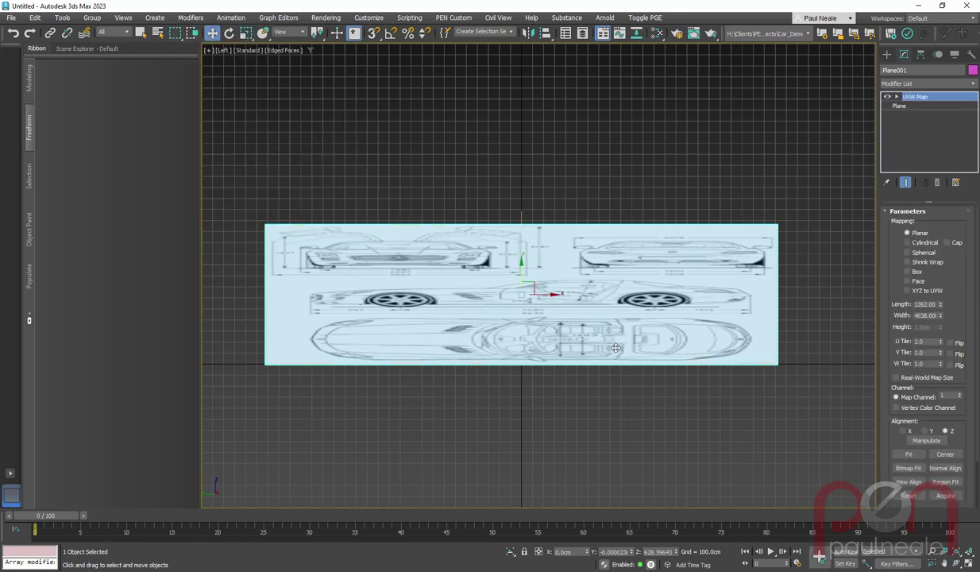
scroll(618, 322, up, 1)
middle_drag(617, 318, 633, 306)
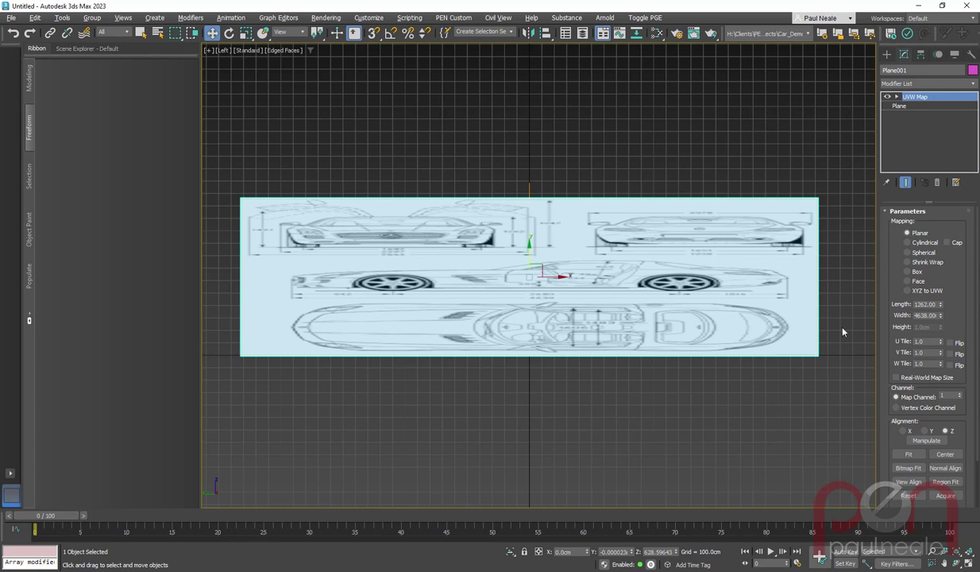
Step: Bitmap-fit the UVW Map gizmo to the blueprint image in the Car_Demo project's sceneassets\images folder
scroll(890, 434, down, 2)
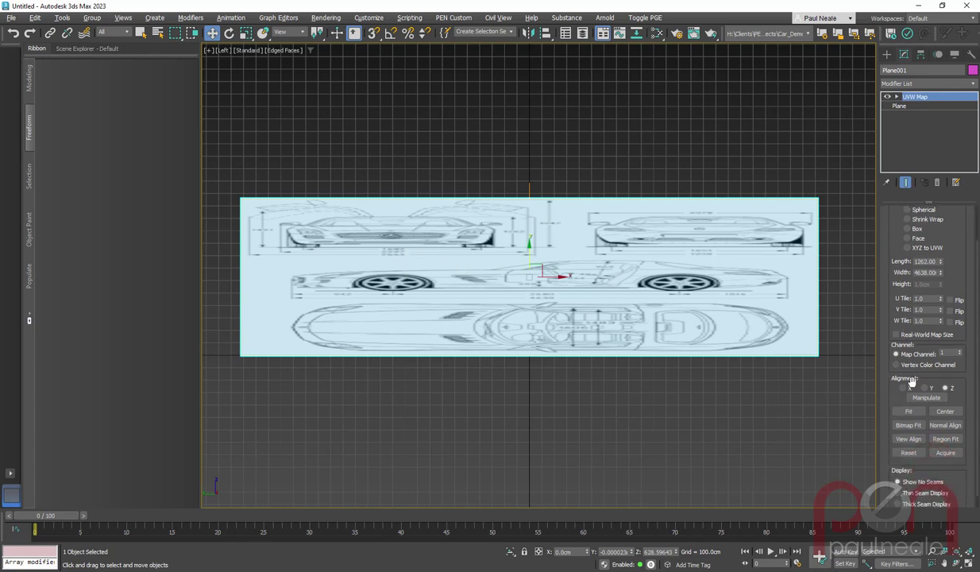
click(908, 425)
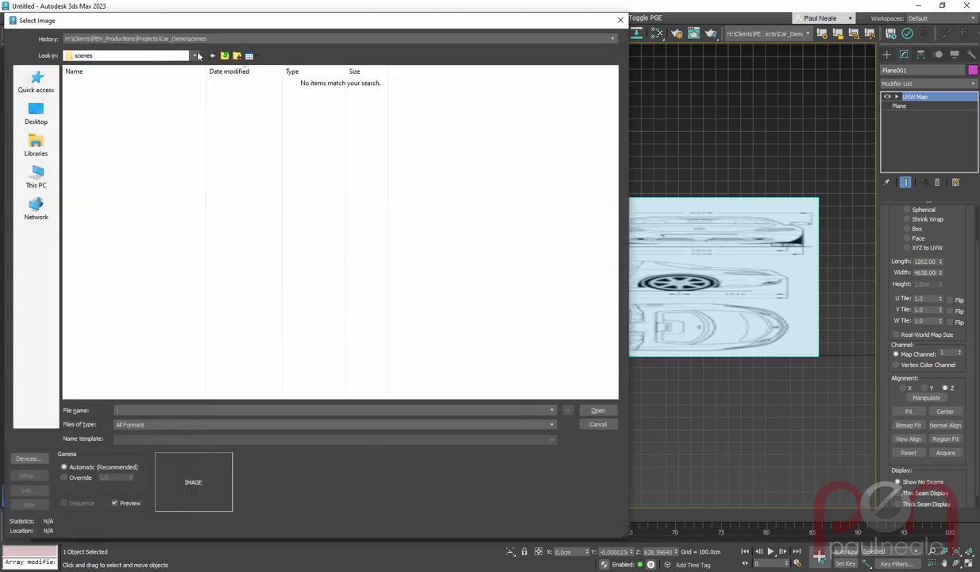
click(225, 56)
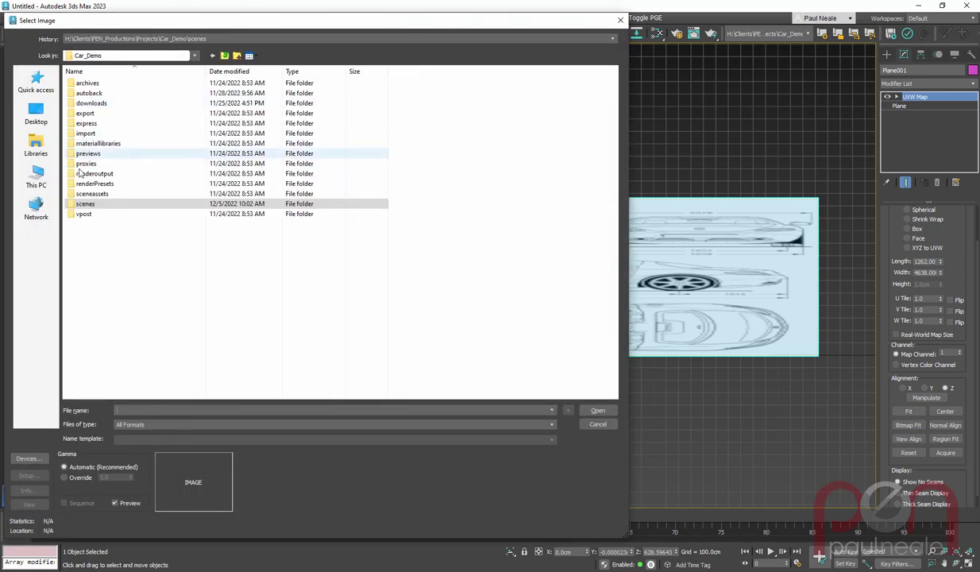
click(79, 195)
double_click(79, 195)
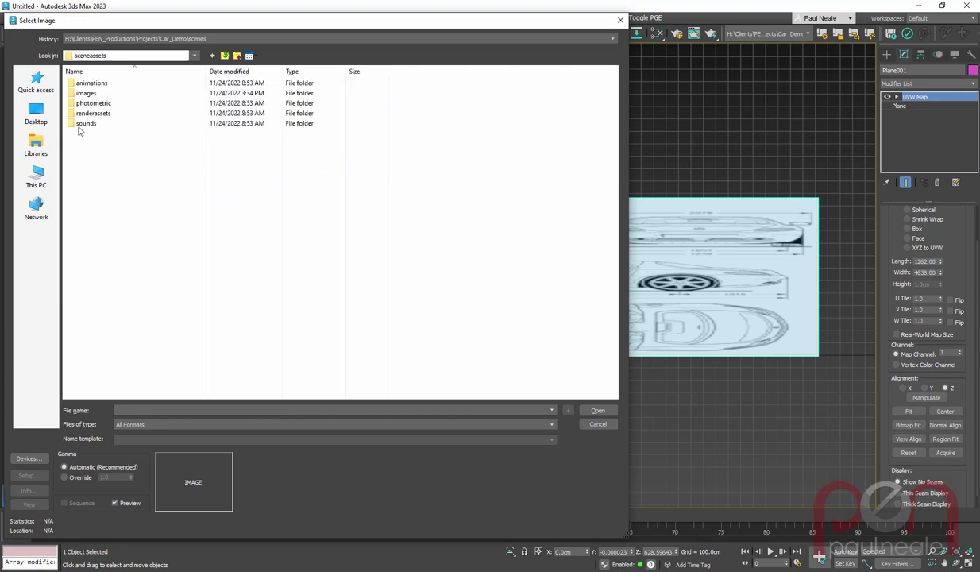
double_click(80, 97)
double_click(145, 98)
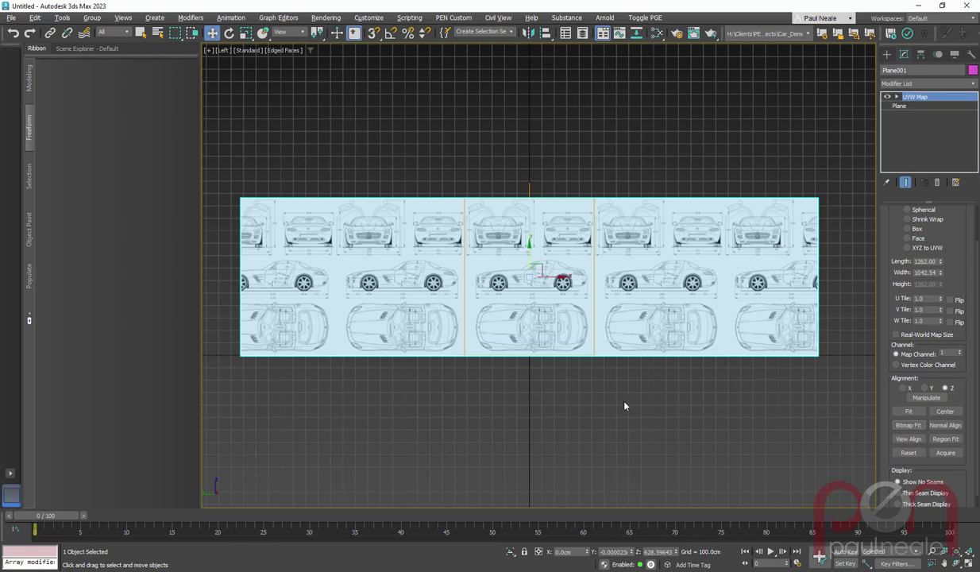
Step: Activate the Gizmo sub-object level of the plane's UVW Map modifier
middle_drag(622, 408, 619, 404)
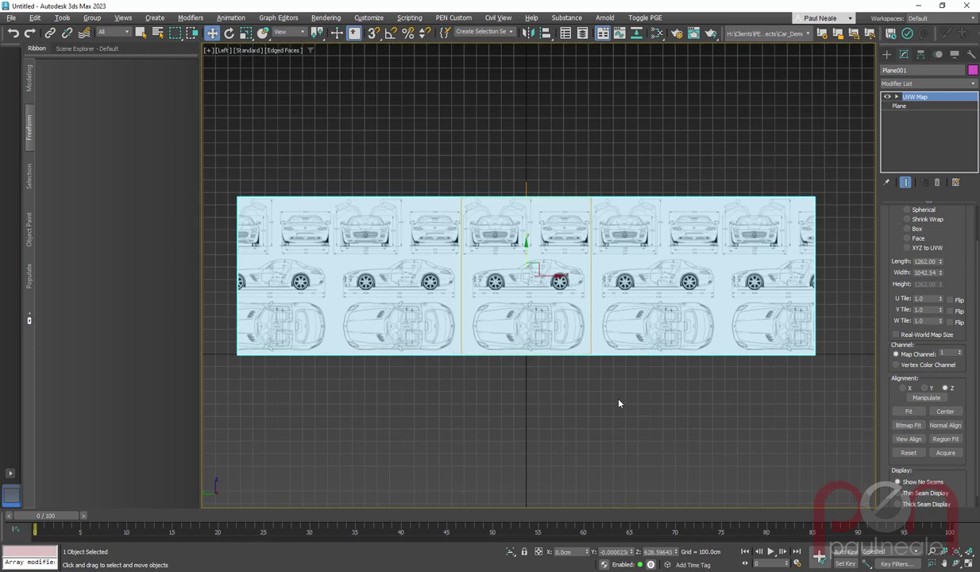
key(1)
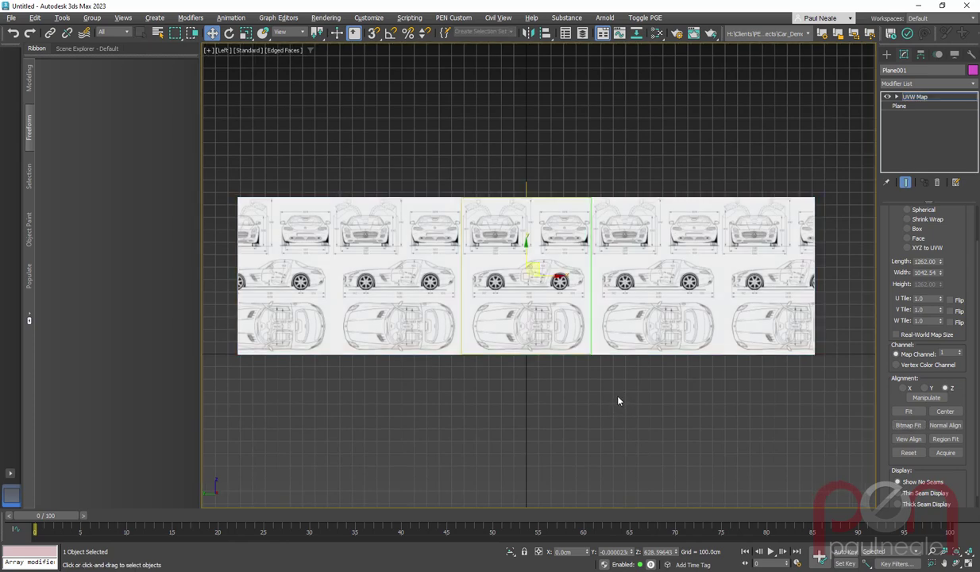
click(897, 97)
click(897, 96)
scroll(533, 320, up, 1)
middle_drag(533, 320, 552, 327)
Step: Try to stretch the mapping gizmo along its vertical axis only, and undo the stretch
key(r)
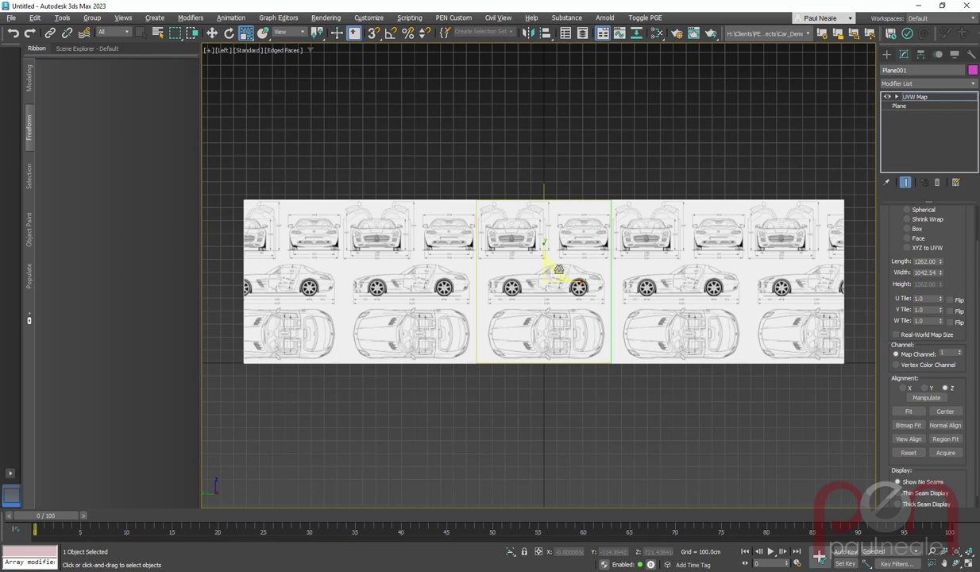
drag(547, 248, 547, 186)
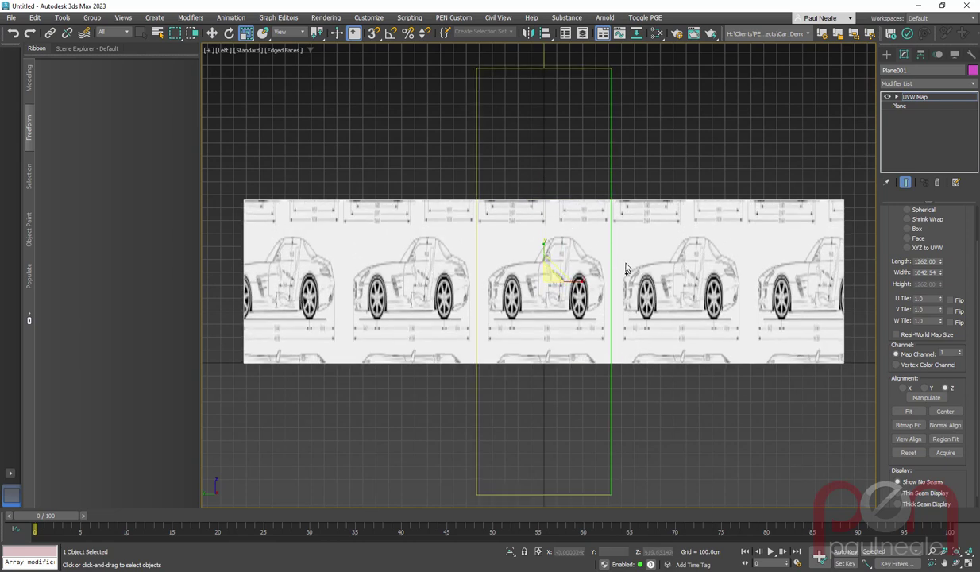
key(ctrl+z)
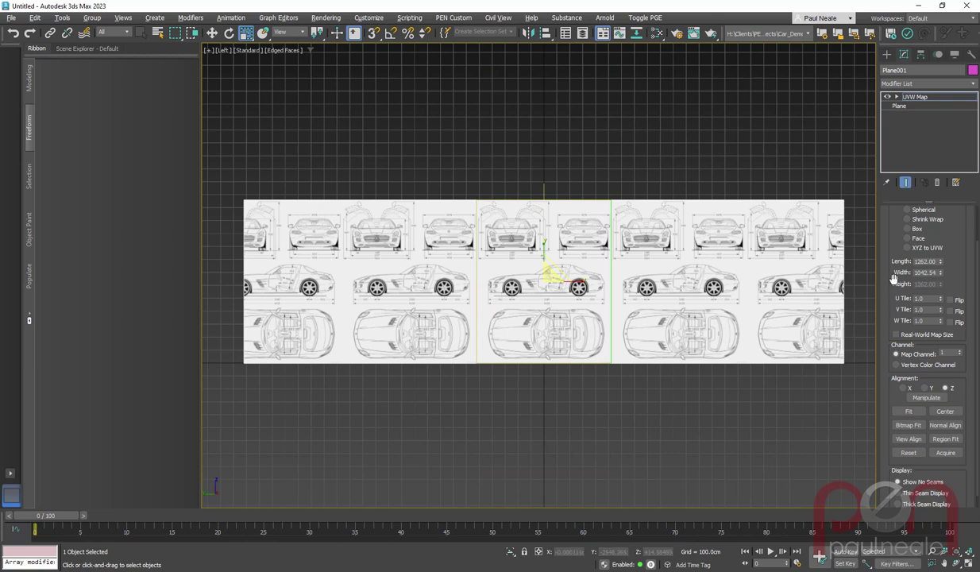
Step: Annotate the screen with a red arrow below the blueprint showing the required front direction, and clear the annotations
scroll(502, 285, down, 1)
middle_drag(502, 286, 477, 289)
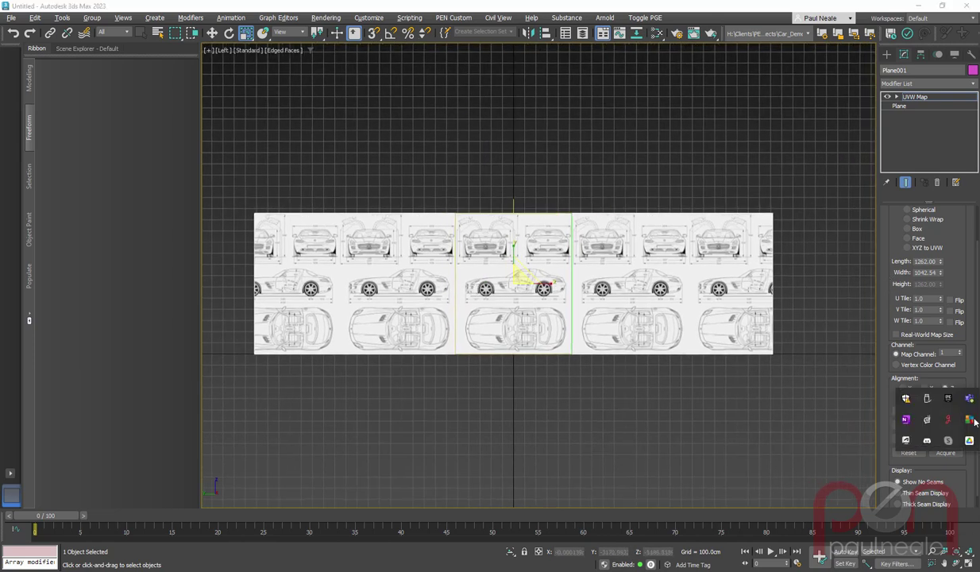
click(949, 419)
mouse_move(457, 392)
mouse_down()
mouse_move(729, 387)
mouse_move(671, 398)
mouse_up()
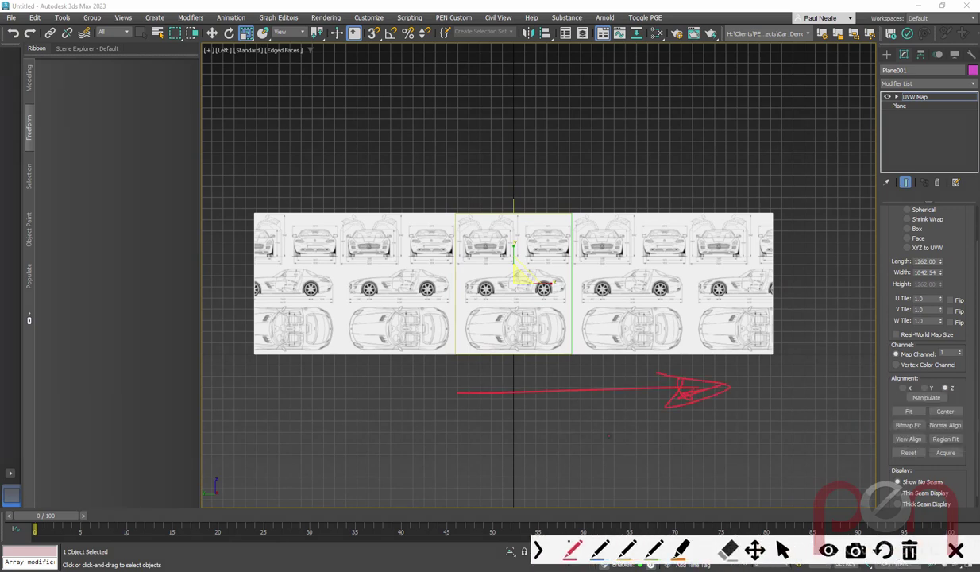
drag(559, 274, 555, 281)
click(783, 549)
click(910, 549)
Step: Flip the blueprint mapping in the U direction so the car faces the opposite way
scroll(944, 286, up, 1)
click(918, 321)
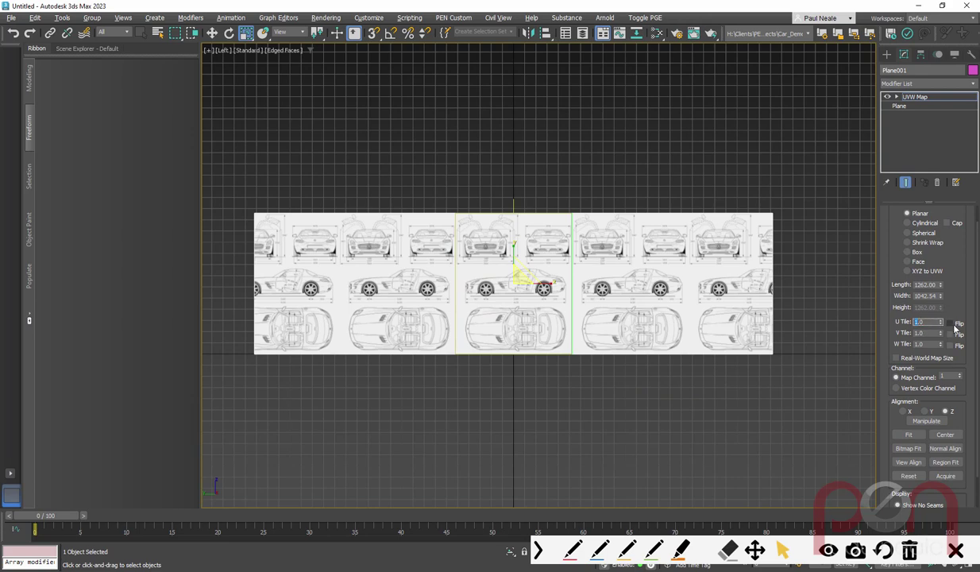
click(951, 323)
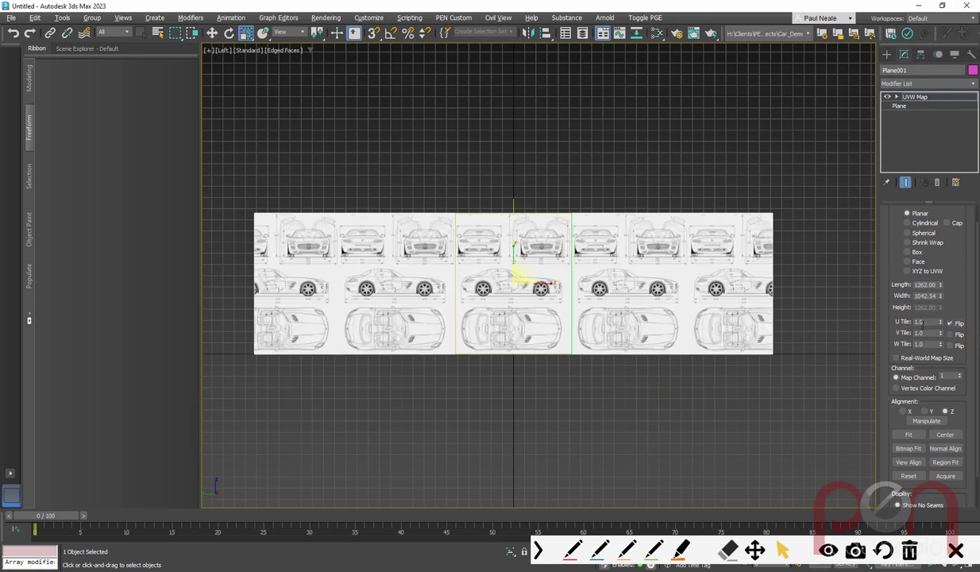
Step: Enlarge the mapping gizmo uniformly until the side view fills the plane, and move it to centre the car on the plane
scroll(548, 248, up, 3)
middle_drag(545, 255, 557, 253)
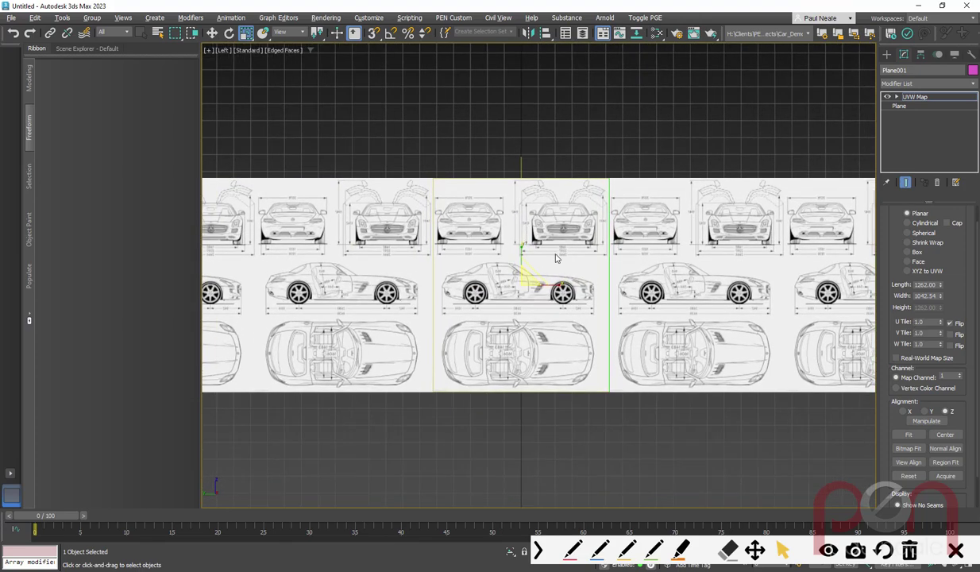
scroll(557, 252, up, 5)
scroll(624, 148, down, 4)
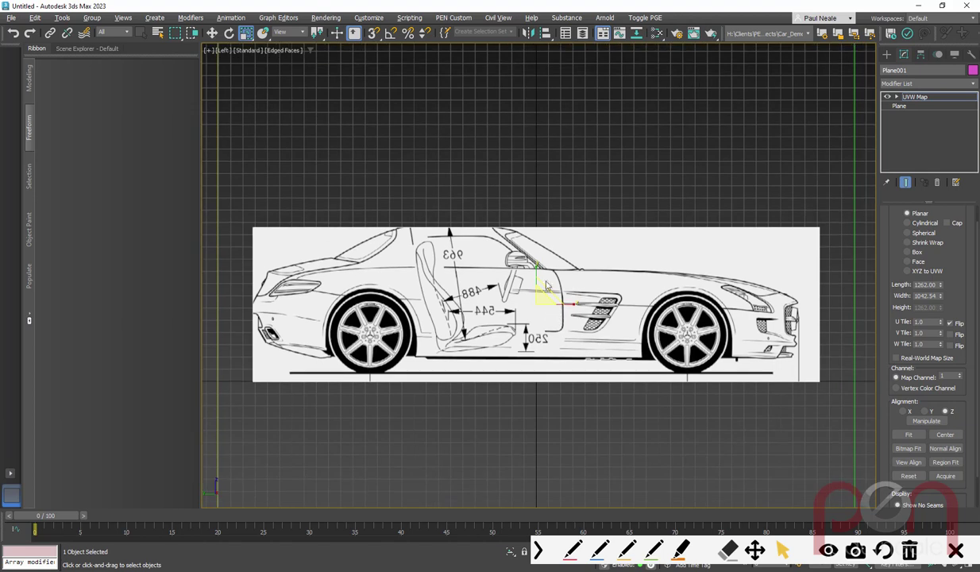
key(w)
drag(543, 294, 551, 298)
scroll(552, 298, down, 1)
scroll(556, 293, up, 1)
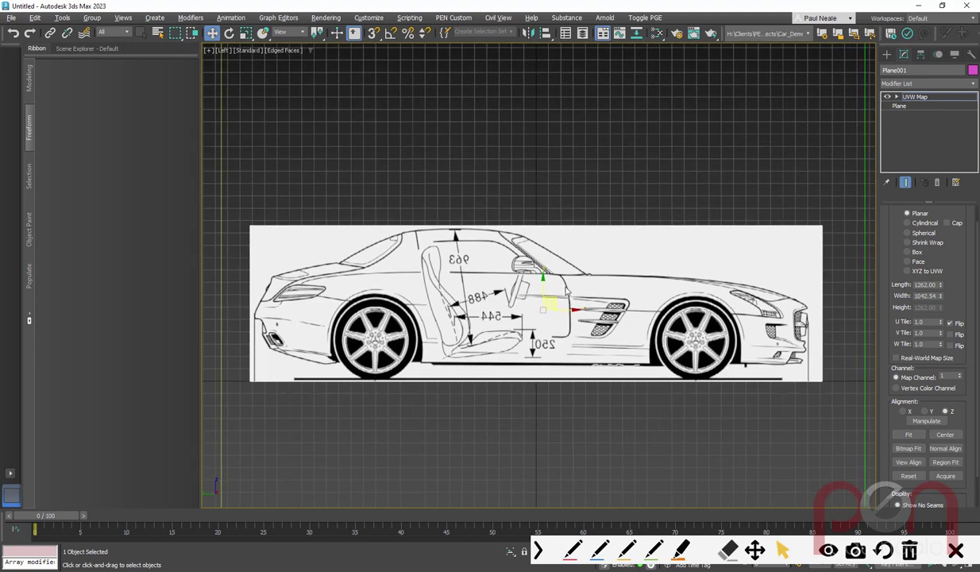
Step: Fine-tune the mapping gizmo's uniform scale and position so the car's side view spans the plane's full length
key(r)
drag(556, 297, 561, 296)
key(w)
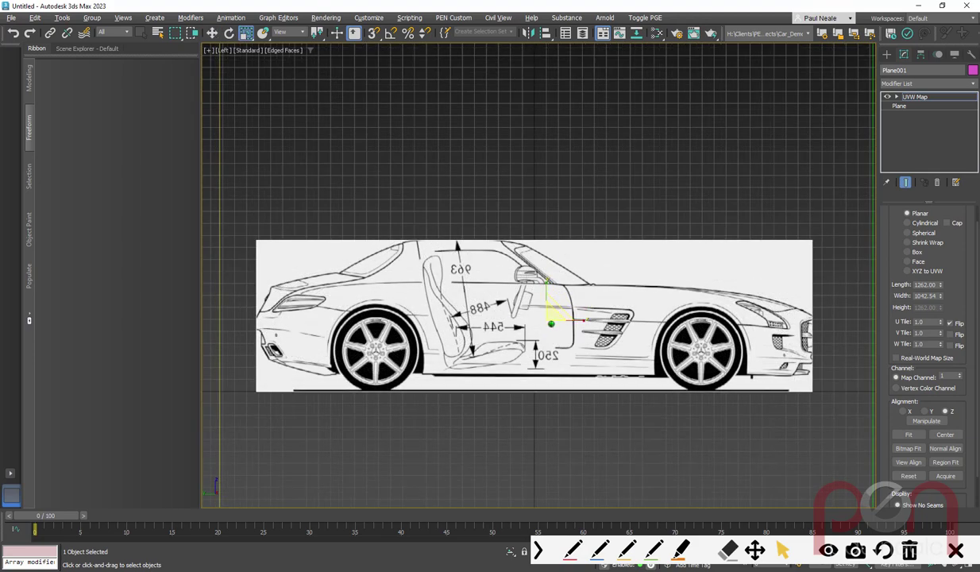
scroll(552, 324, up, 1)
middle_drag(552, 325, 560, 314)
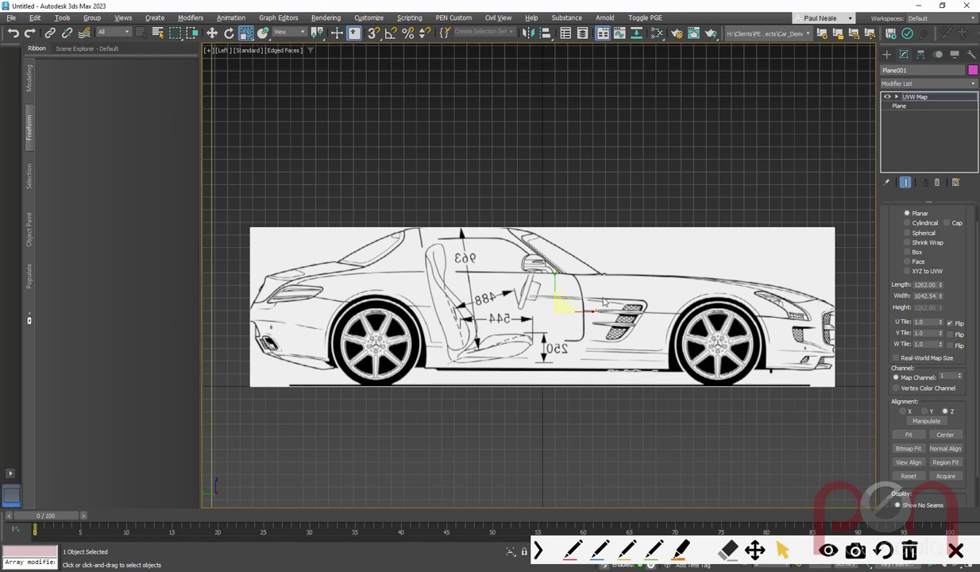
scroll(564, 286, up, 2)
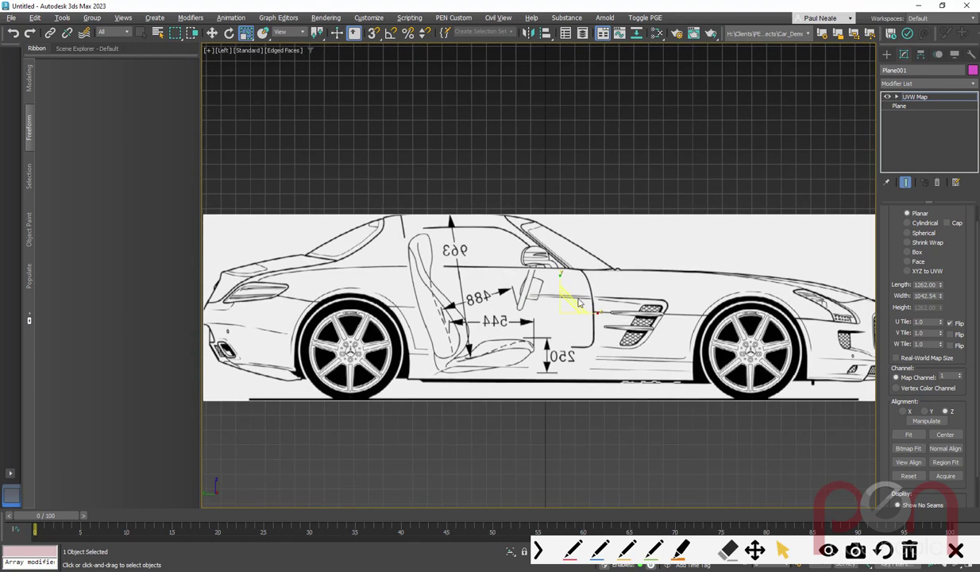
scroll(565, 291, down, 1)
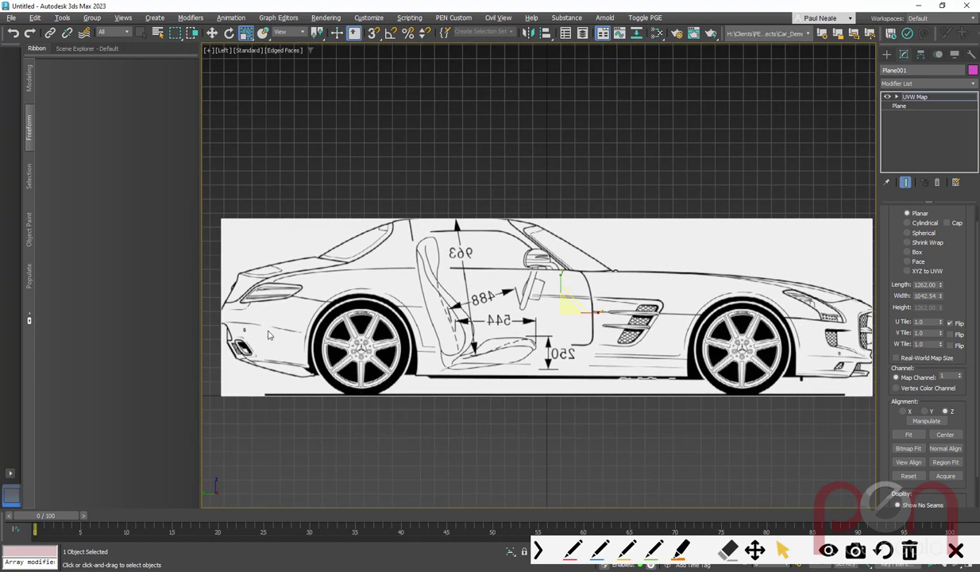
drag(566, 293, 568, 301)
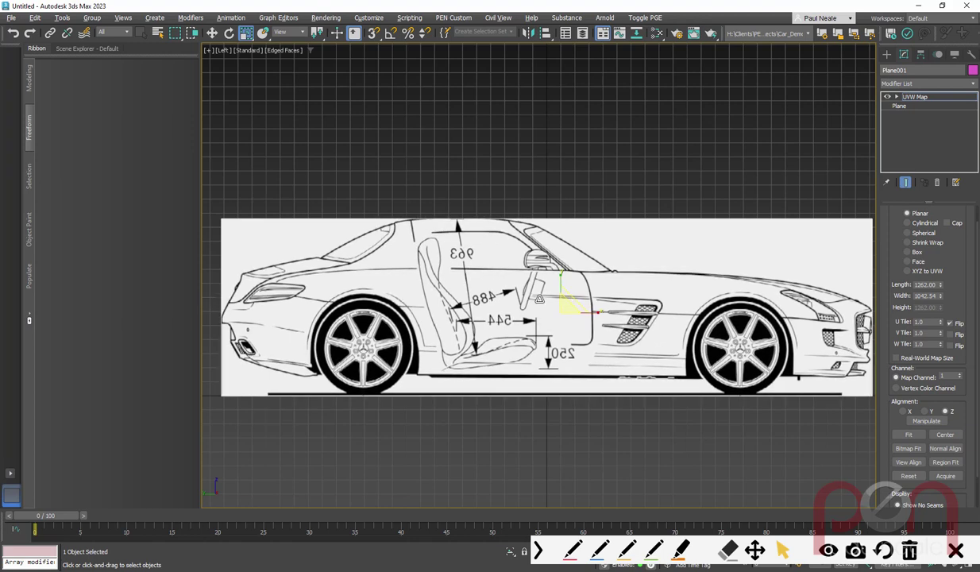
scroll(631, 395, up, 1)
scroll(595, 385, down, 3)
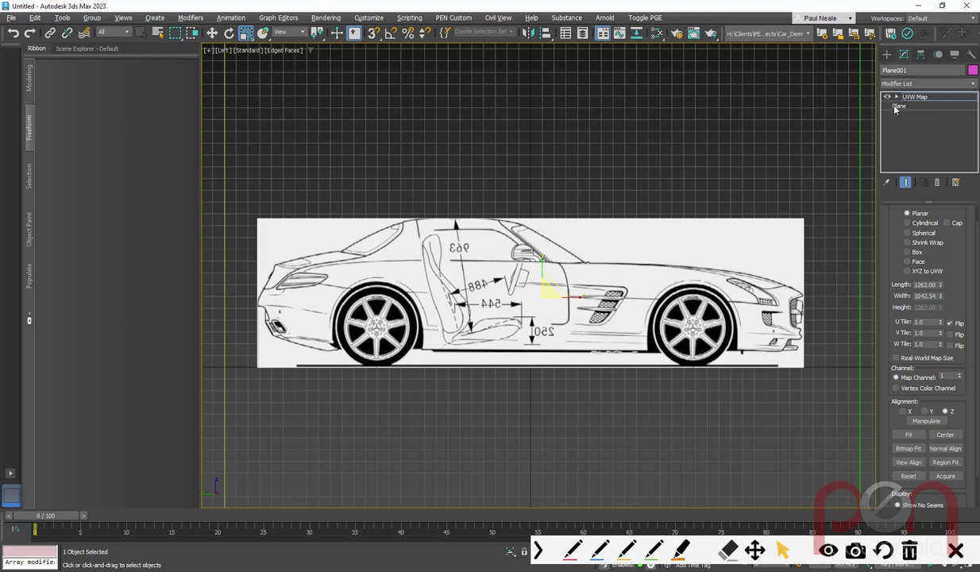
Step: Enlarge the plane to about 4684 by 1287 cm and nudge it vertically to align the drawn ground line with the grid axis
click(900, 108)
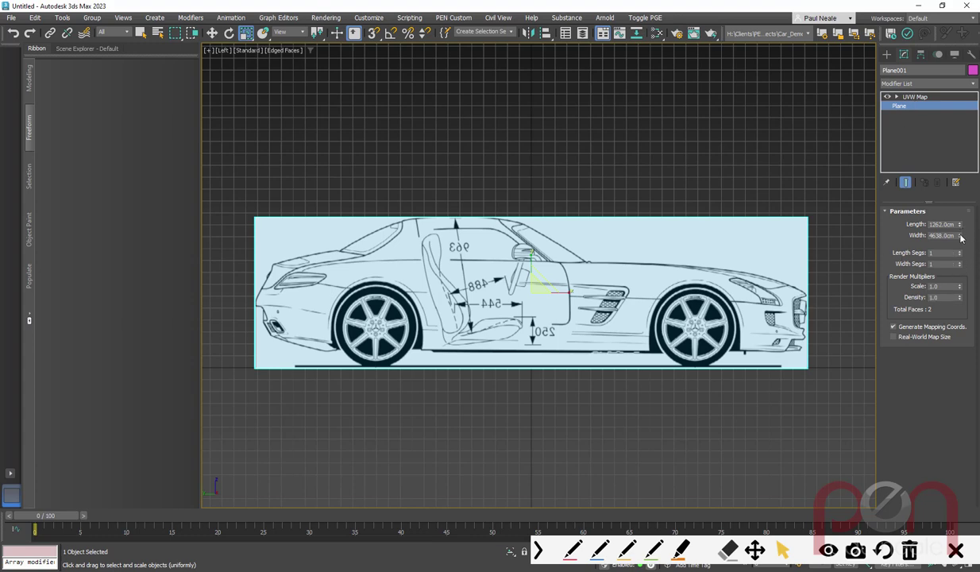
drag(961, 237, 961, 224)
click(915, 96)
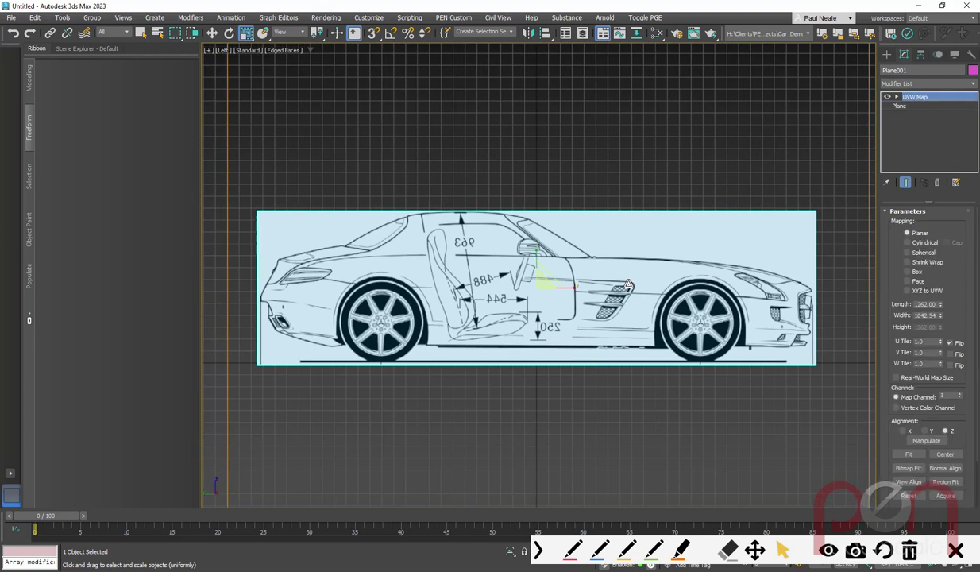
key(w)
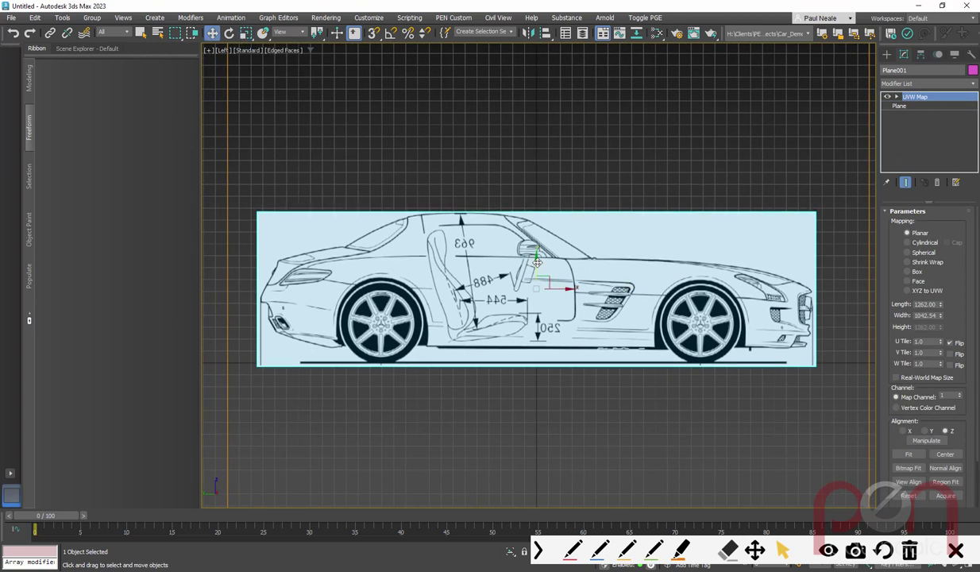
key(1)
scroll(495, 312, up, 2)
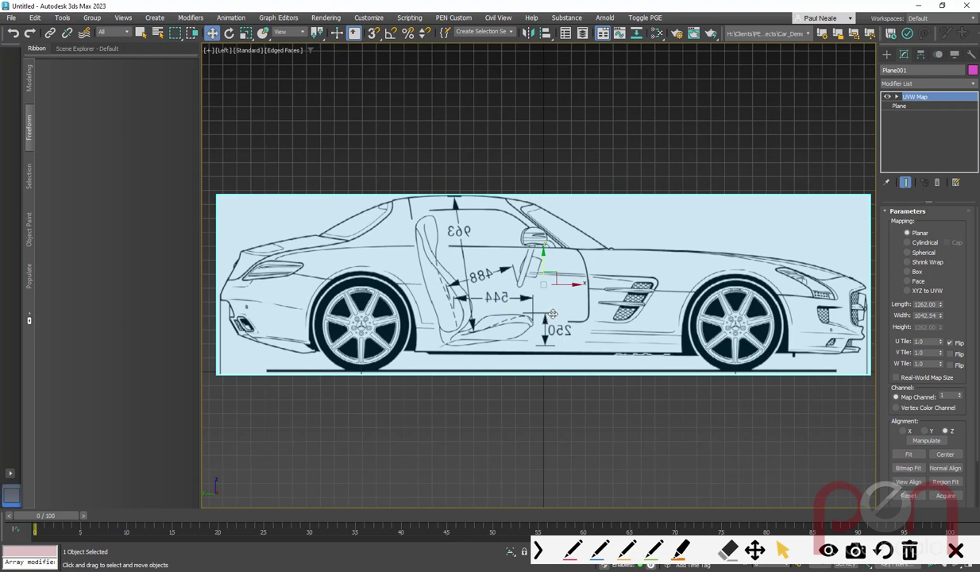
Step: Set the plane's visibility to 0.2 and turn off Renderable in its object properties
right_click(531, 278)
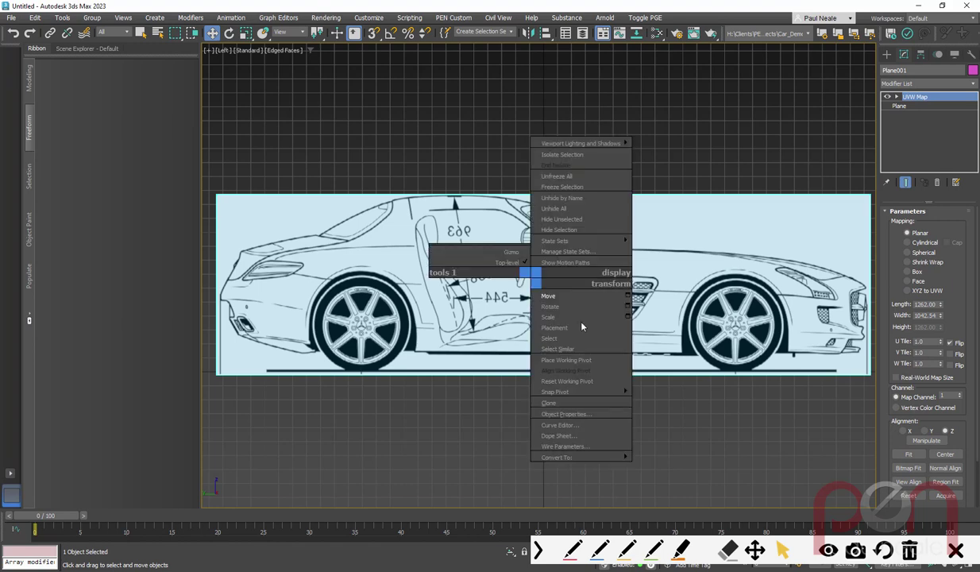
click(565, 414)
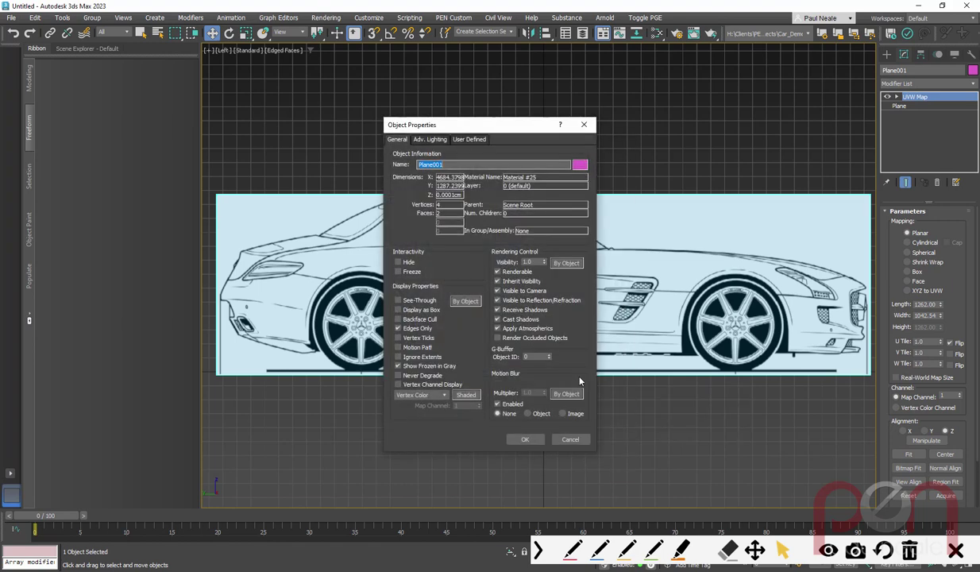
drag(535, 261, 498, 262)
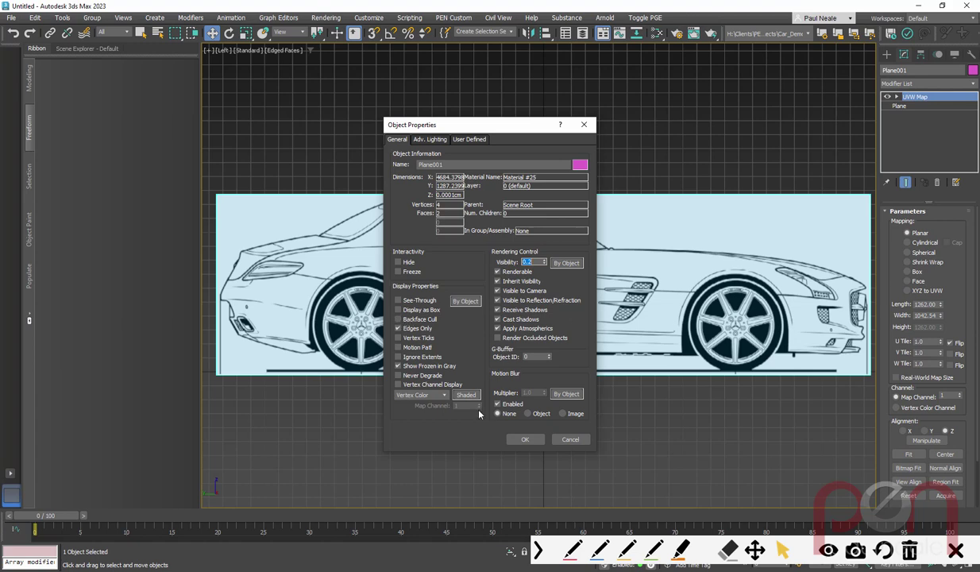
click(498, 272)
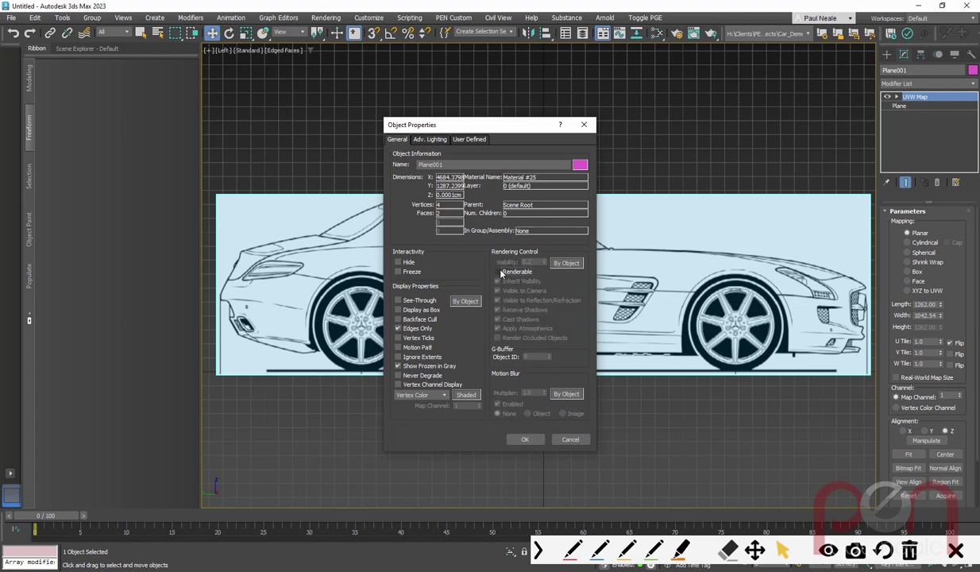
click(498, 273)
click(499, 272)
click(498, 272)
click(498, 272)
click(498, 272)
click(499, 272)
click(498, 272)
click(499, 273)
click(528, 438)
scroll(524, 395, down, 3)
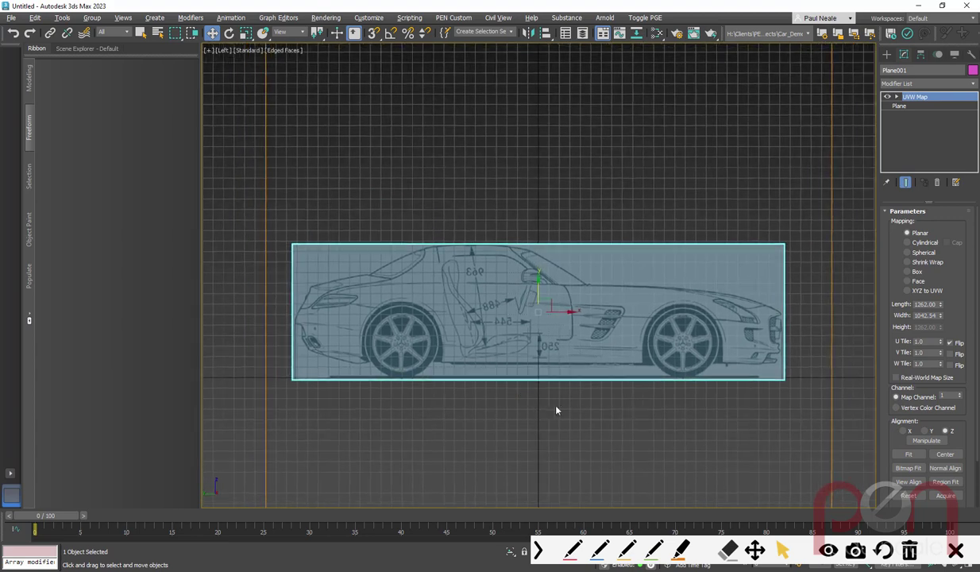
Step: Deselect the blueprint plane to examine its transparency against the grid, and reselect it
click(664, 414)
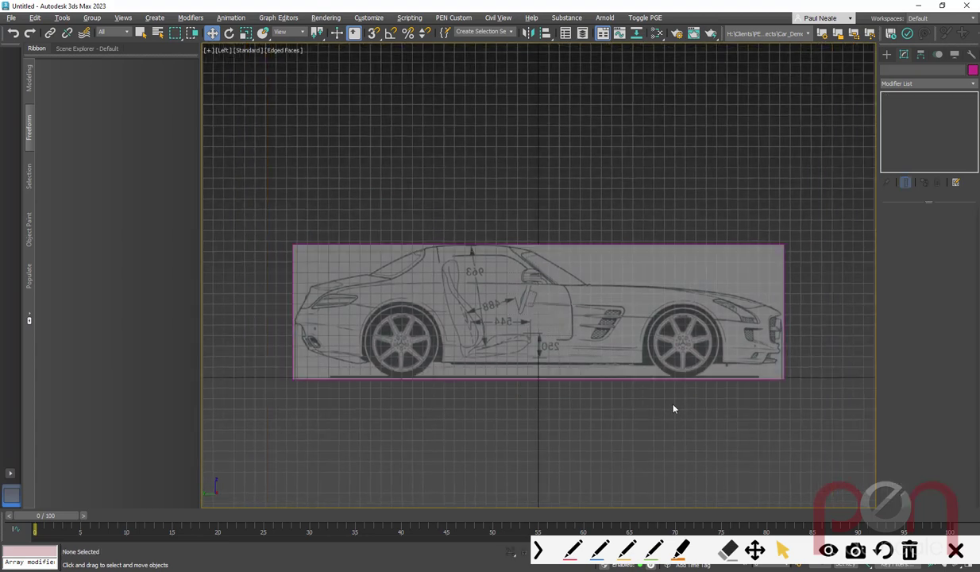
scroll(563, 424, up, 1)
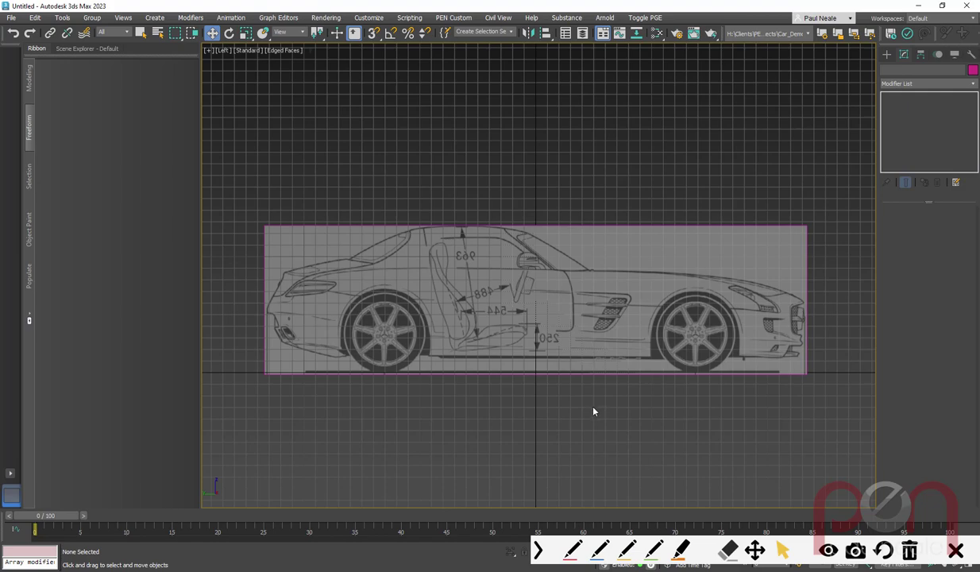
scroll(572, 392, up, 2)
click(548, 321)
click(571, 336)
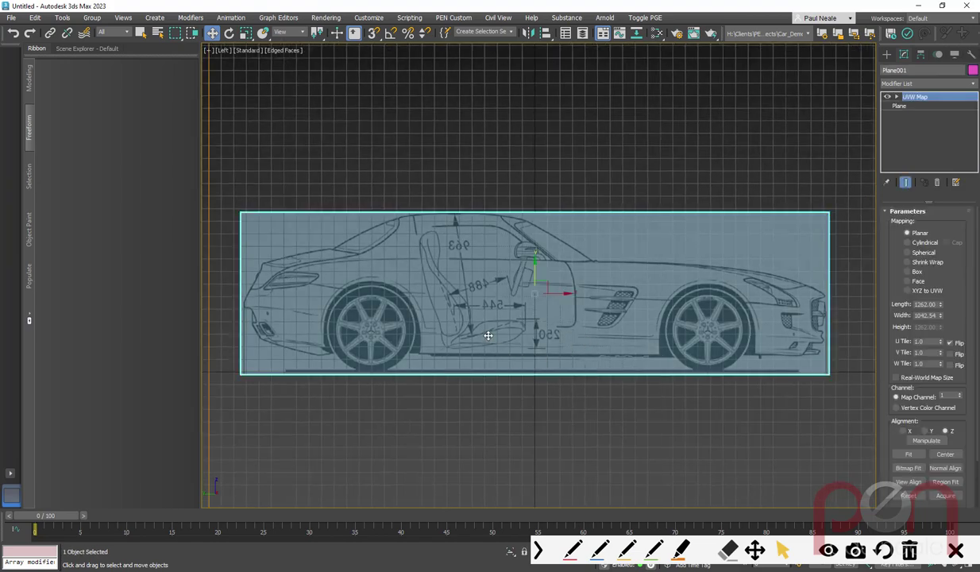
Step: Check the ground line and roof against the side-view plane's edges, and increase the plane's length to about 1328
scroll(509, 349, up, 6)
scroll(483, 354, up, 4)
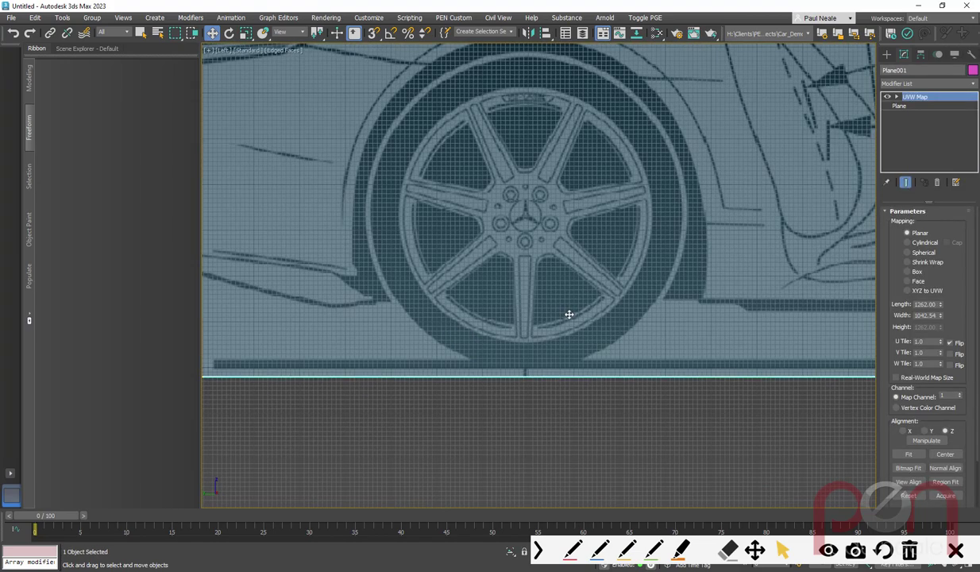
scroll(693, 252, down, 8)
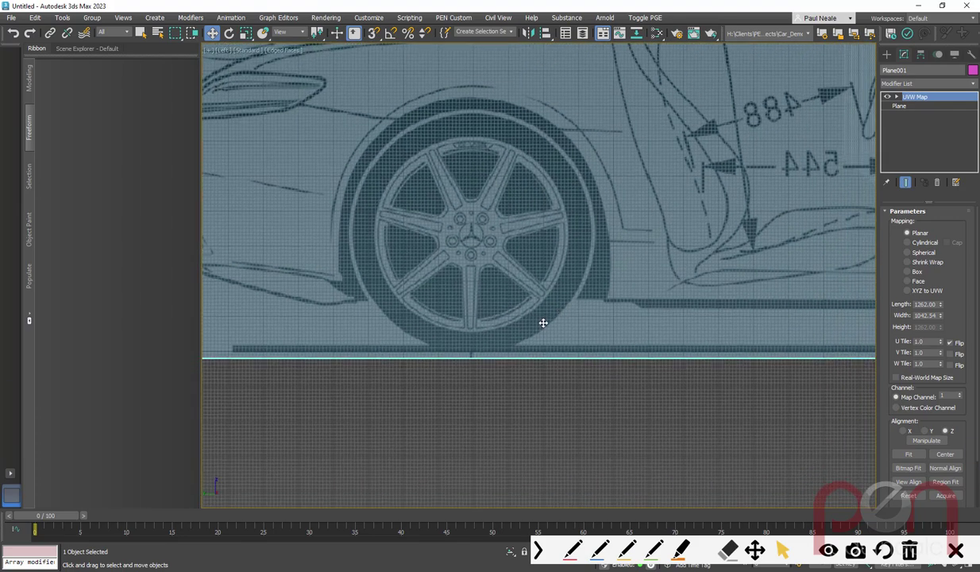
scroll(502, 334, down, 8)
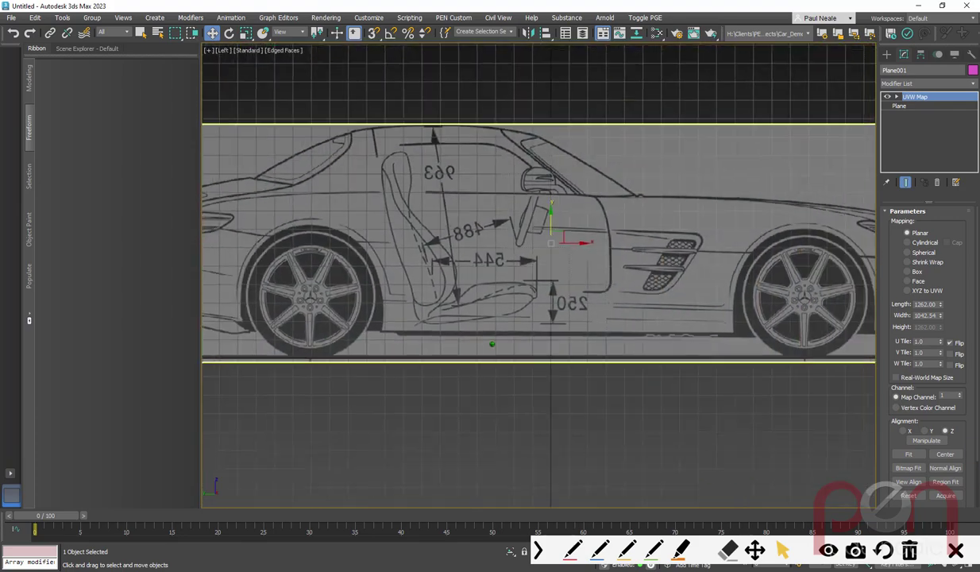
scroll(504, 352, up, 6)
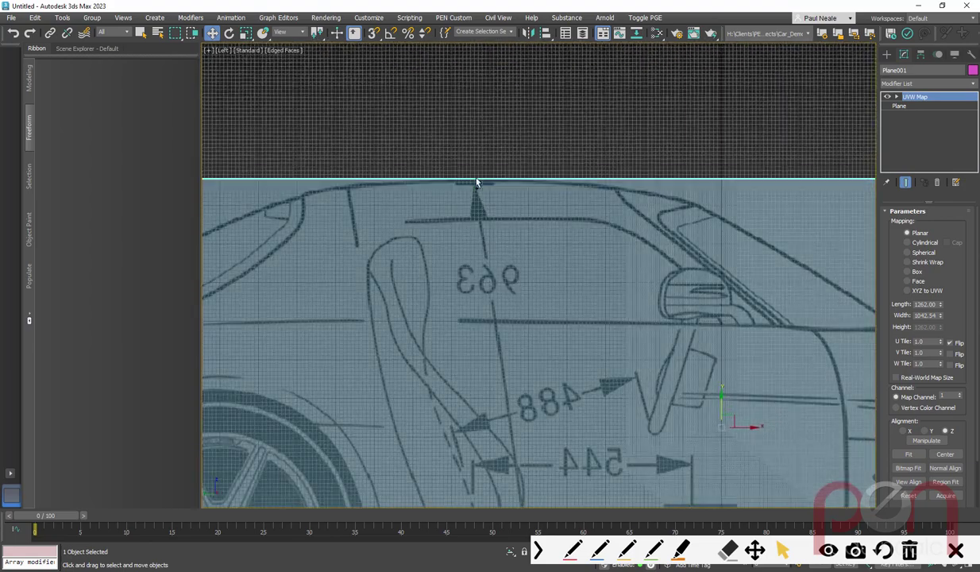
scroll(510, 249, down, 10)
scroll(509, 250, up, 5)
scroll(565, 313, down, 3)
click(900, 108)
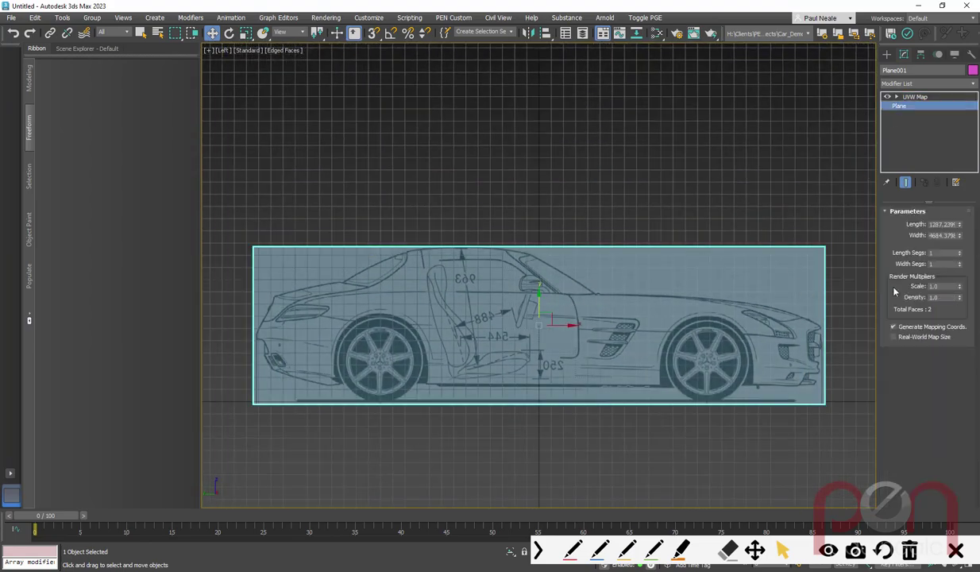
drag(961, 226, 962, 222)
scroll(609, 369, up, 1)
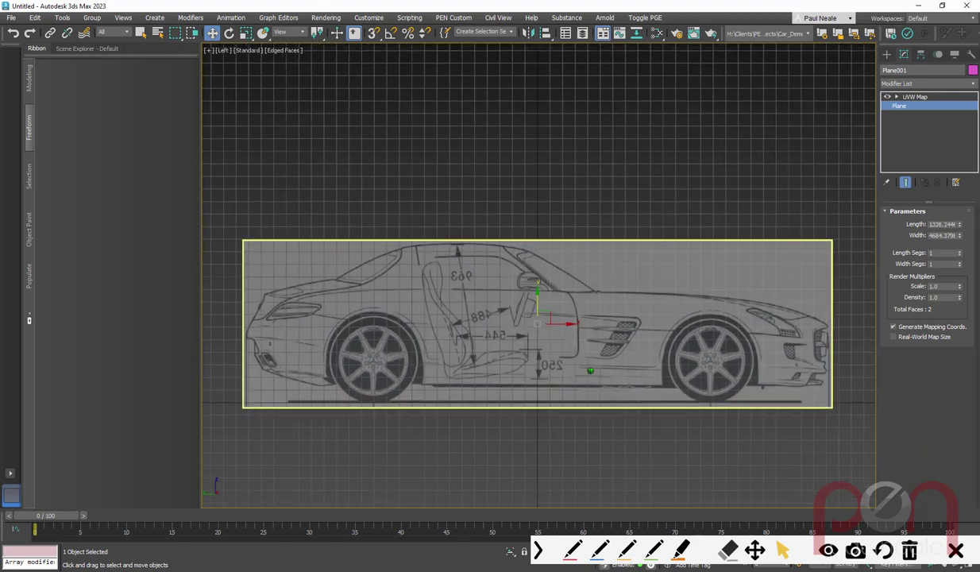
scroll(598, 370, down, 2)
Step: Turn on angle snap and clone the side-view plane as a copy rotated 90 degrees to lie flat
click(689, 192)
scroll(636, 250, down, 1)
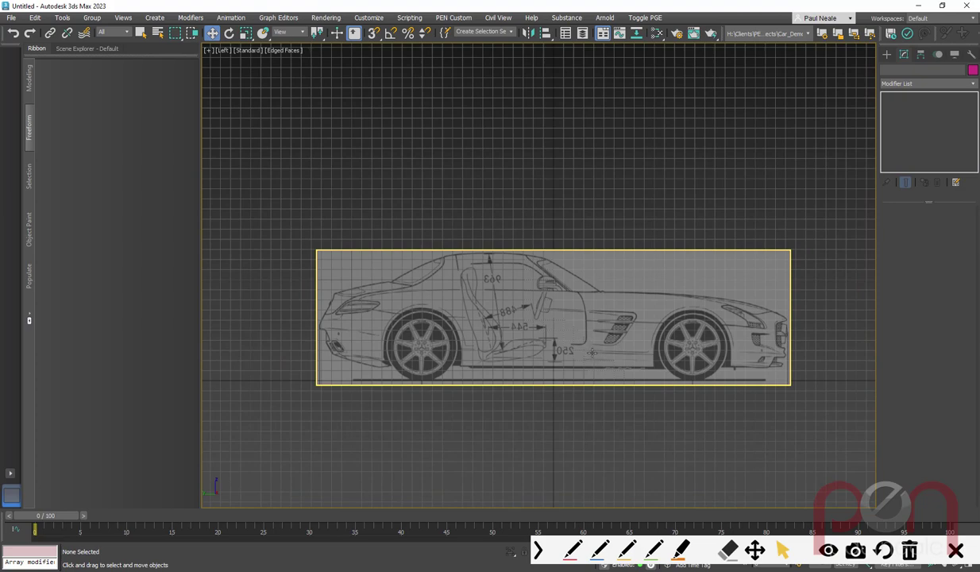
click(592, 351)
alt+middle_drag(582, 343, 538, 333)
key(r)
key(e)
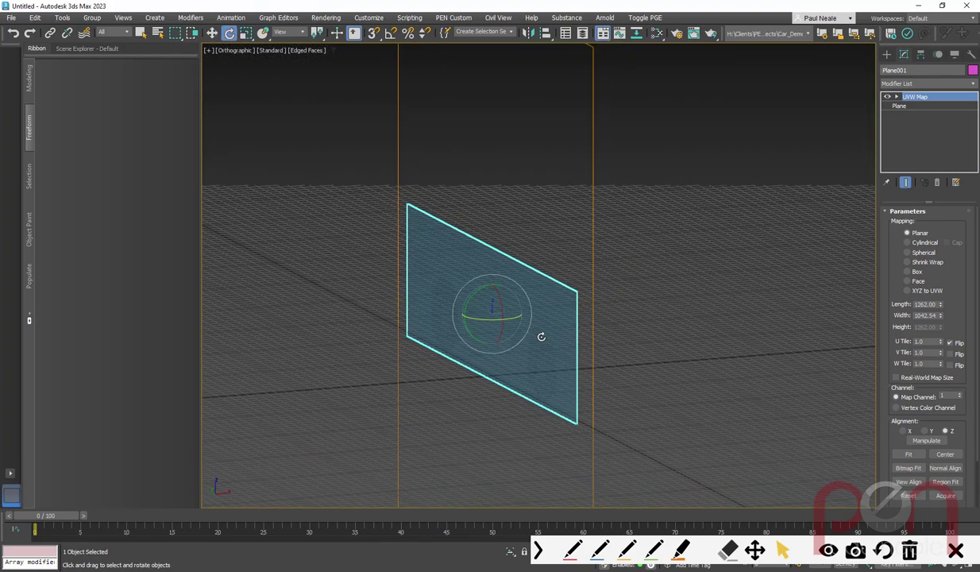
key(a)
shift+drag(460, 282, 515, 276)
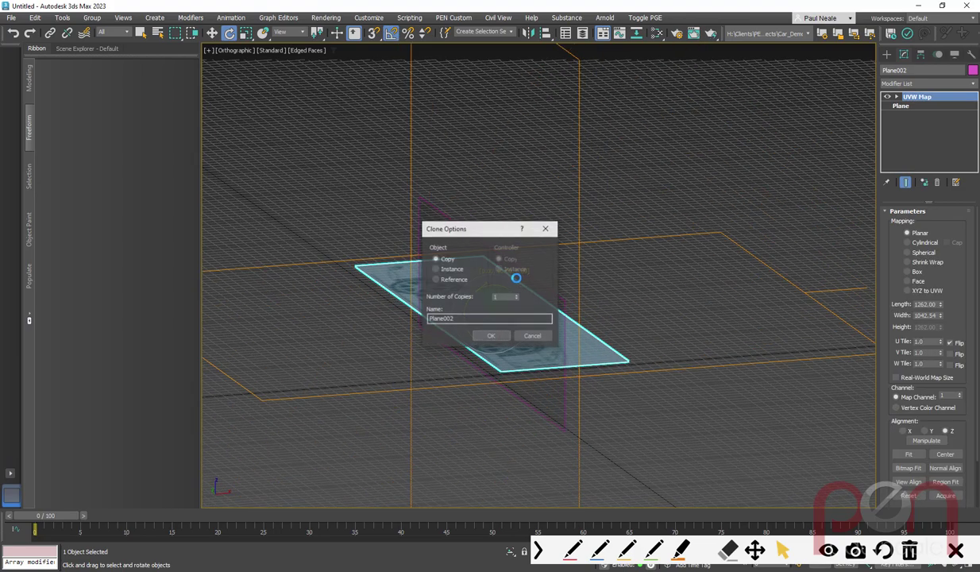
click(492, 336)
Step: In a shaded Top view, move the flat copy's UVW Map gizmo along X so the car's top view fills the plane
mouse_move(532, 319)
alt+middle_down()
mouse_move(527, 367)
mouse_move(533, 316)
alt+middle_up()
scroll(529, 365, down, 2)
mouse_move(533, 316)
alt+middle_down()
mouse_move(543, 312)
mouse_move(540, 323)
alt+middle_up()
key(t)
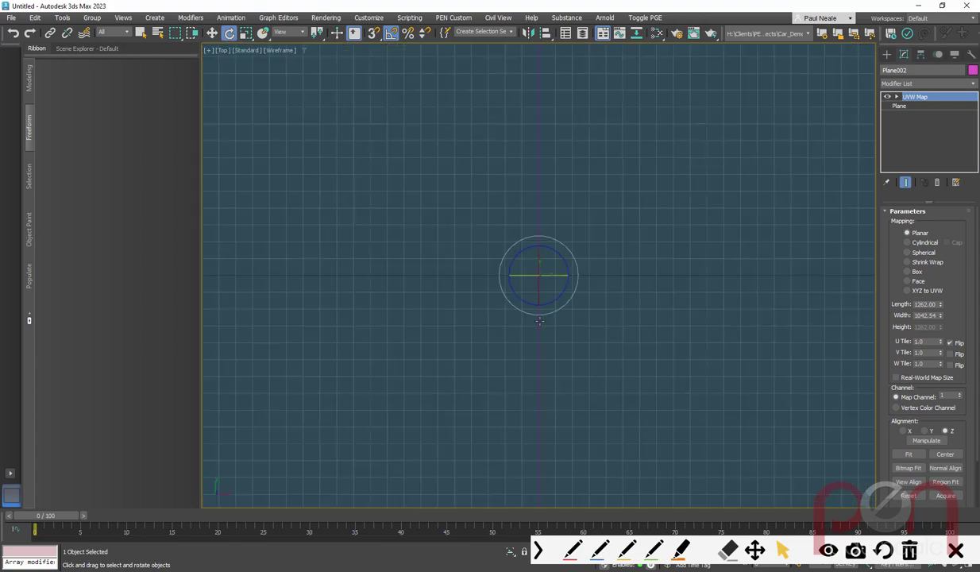
key(F3)
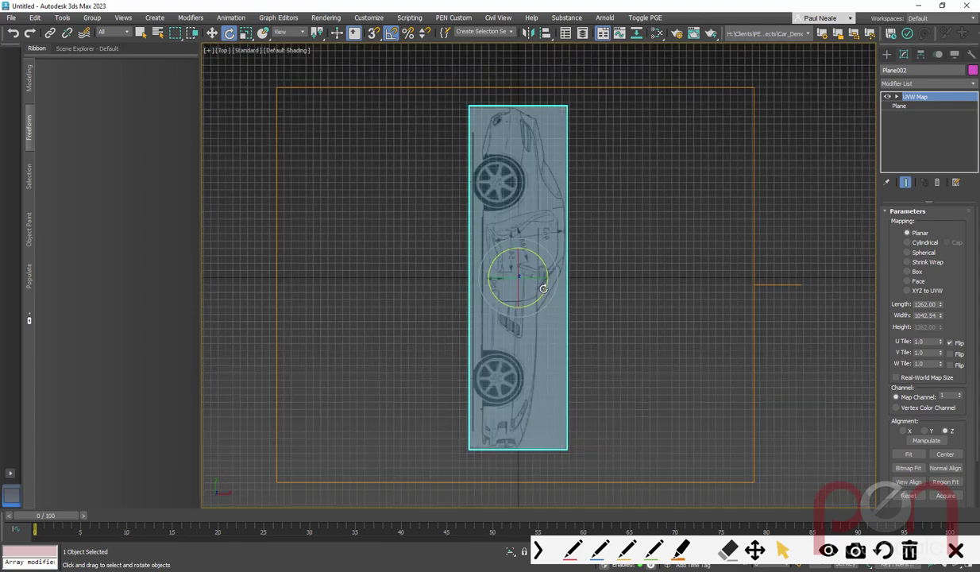
middle_drag(556, 277, 567, 278)
right_click(594, 284)
click(631, 303)
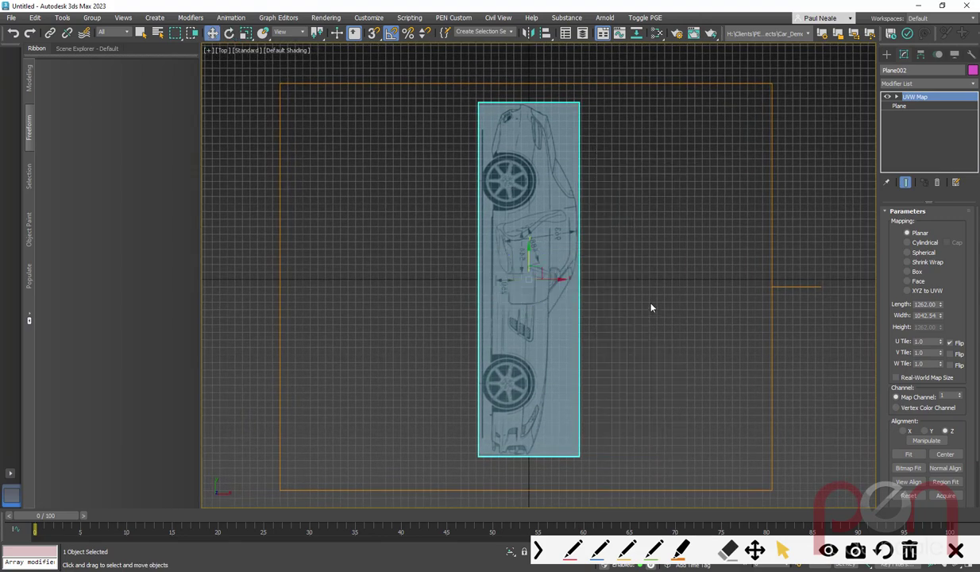
key(1)
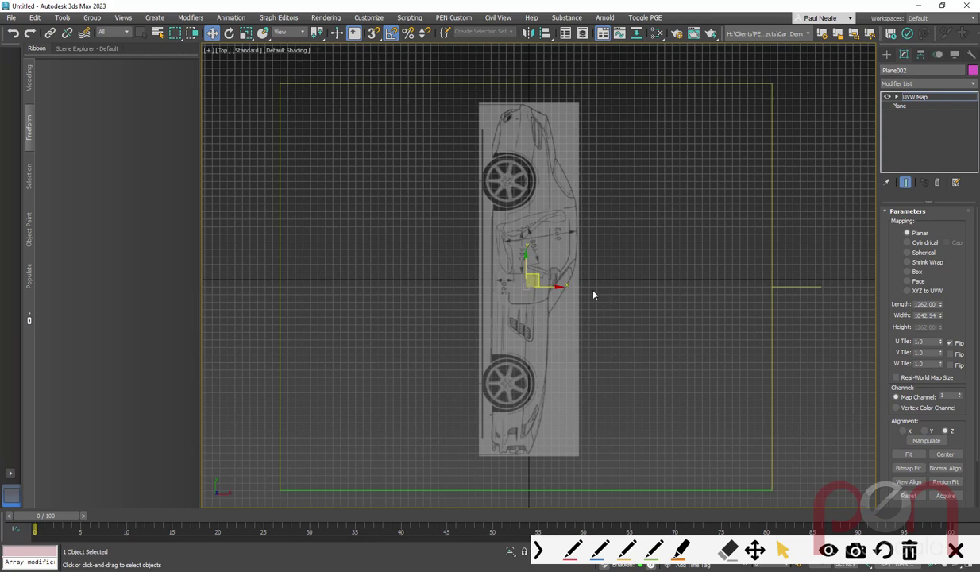
drag(548, 287, 710, 269)
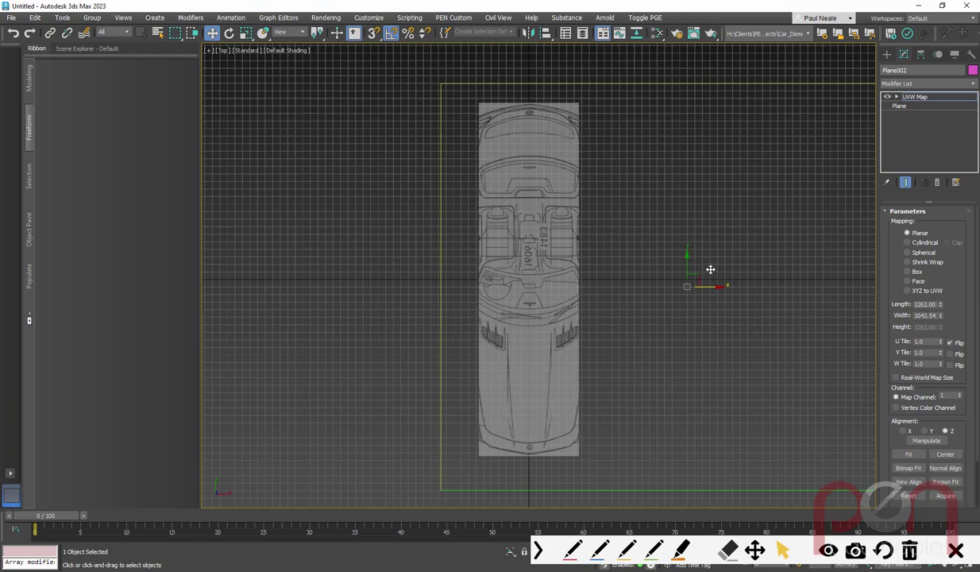
Step: Lock the selection and shift the mapping gizmo along X to center the front Mercedes badge on the vertical grid axis
scroll(570, 439, up, 10)
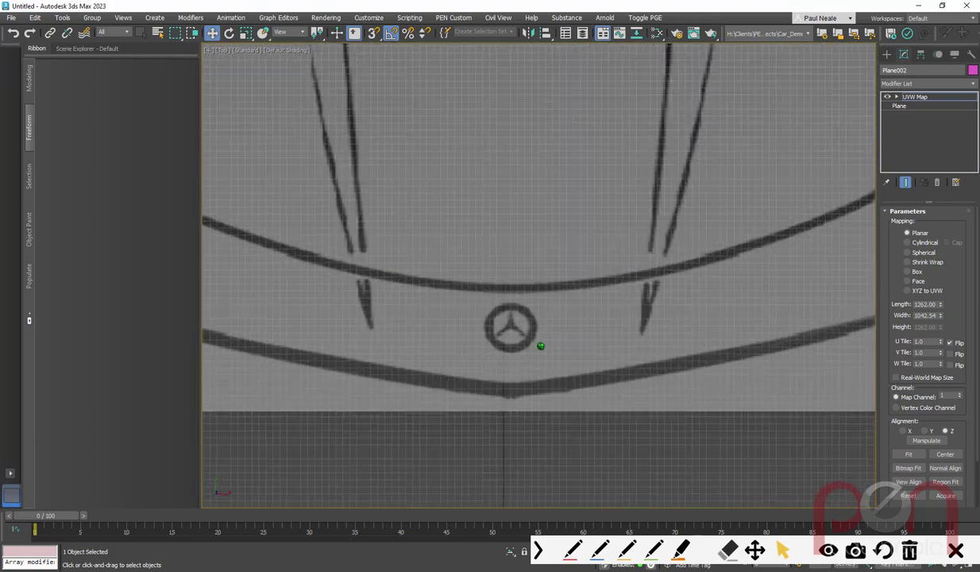
scroll(497, 389, down, 10)
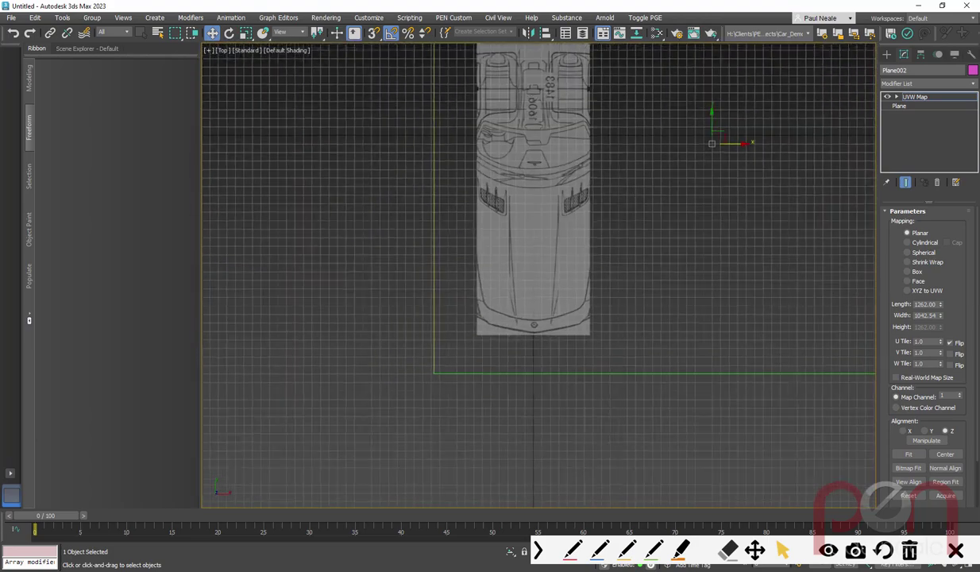
drag(718, 182, 716, 185)
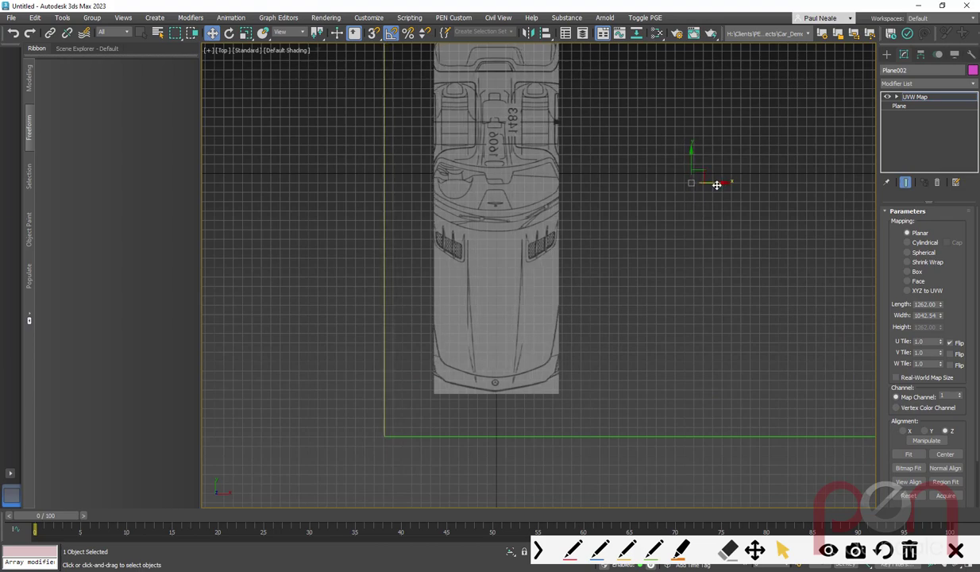
scroll(450, 438, up, 10)
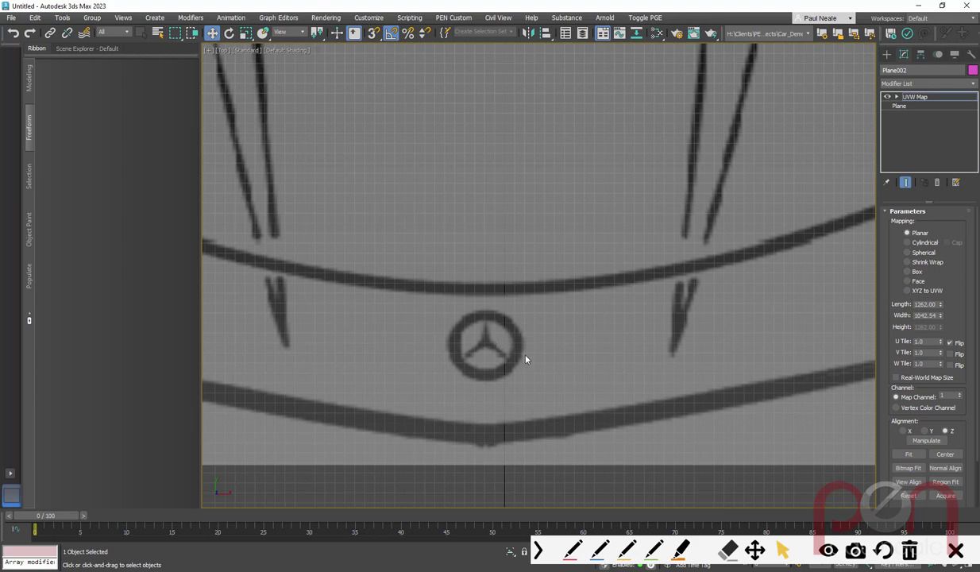
right_click(522, 359)
click(556, 368)
drag(504, 363, 524, 363)
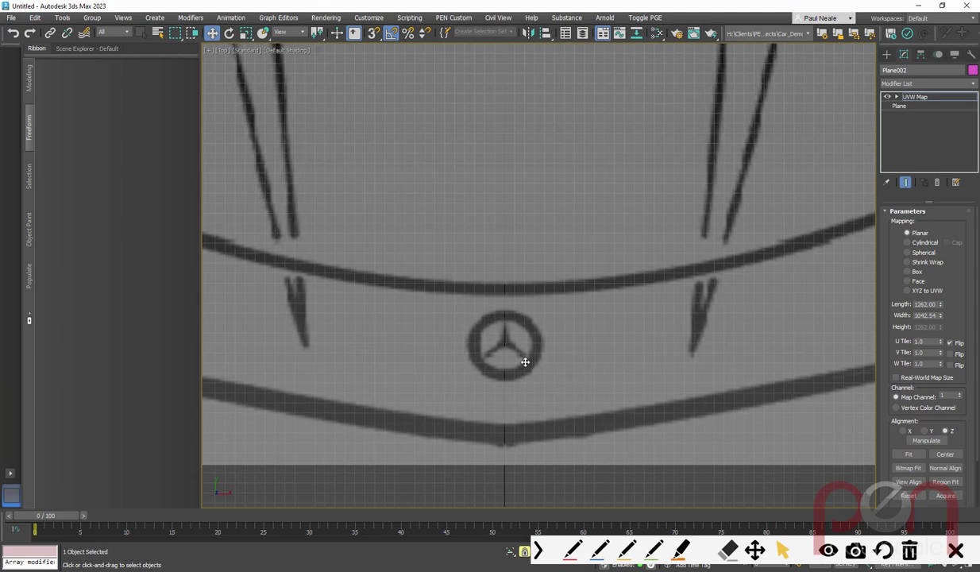
Step: Examine how the front and rear badges align with the center axis and how the bumpers meet the plane's ends
scroll(522, 358, up, 8)
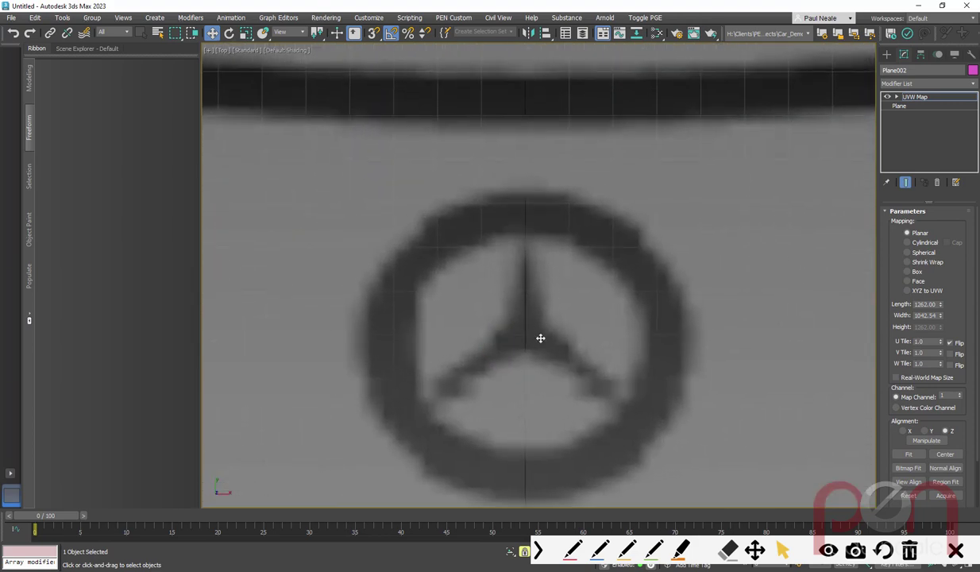
scroll(552, 363, down, 10)
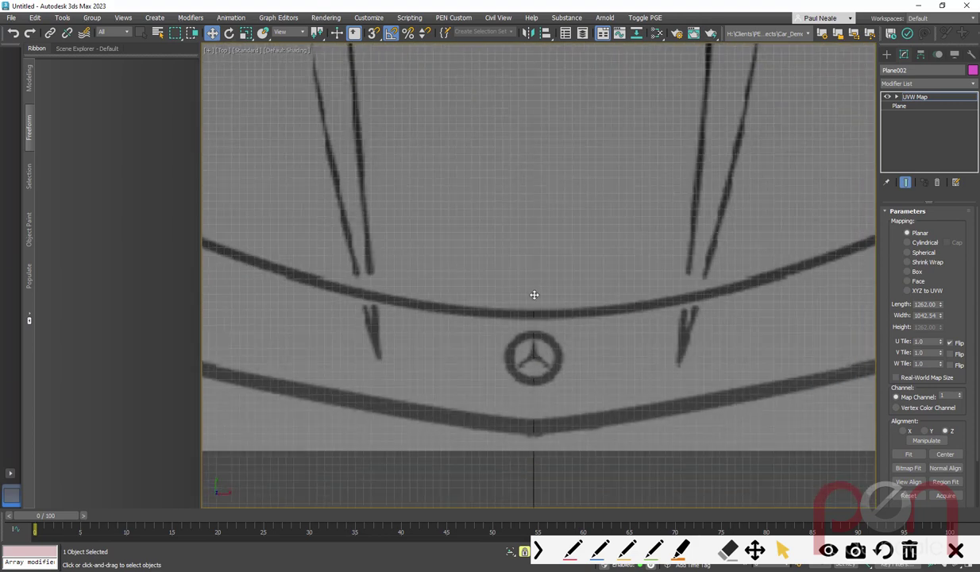
scroll(536, 310, up, 4)
scroll(530, 287, down, 12)
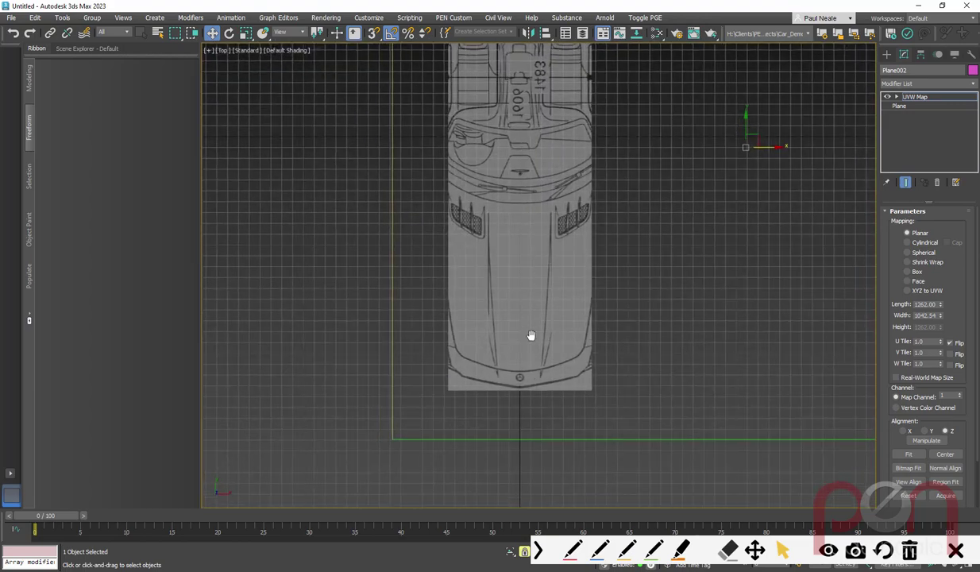
middle_drag(530, 288, 531, 415)
scroll(510, 205, up, 10)
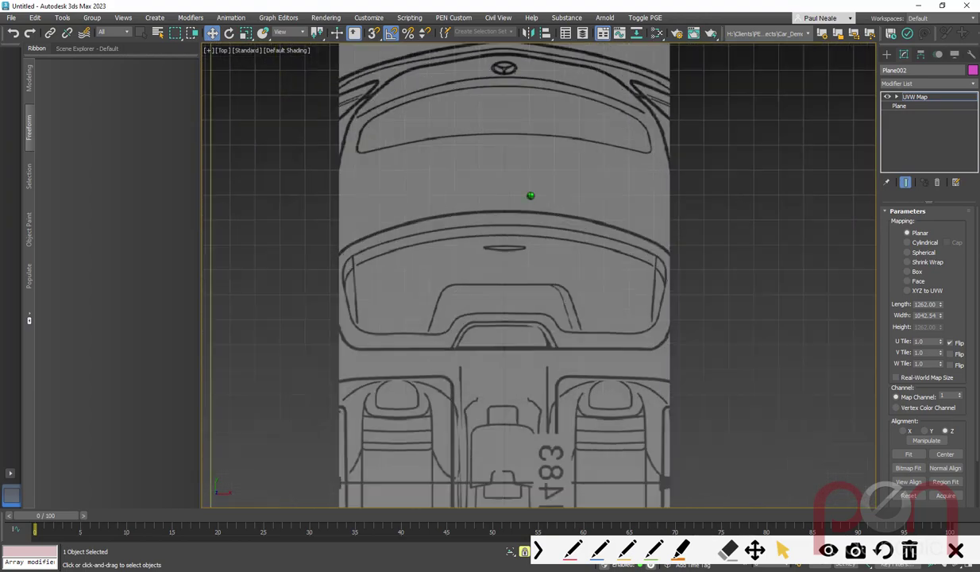
scroll(511, 205, up, 5)
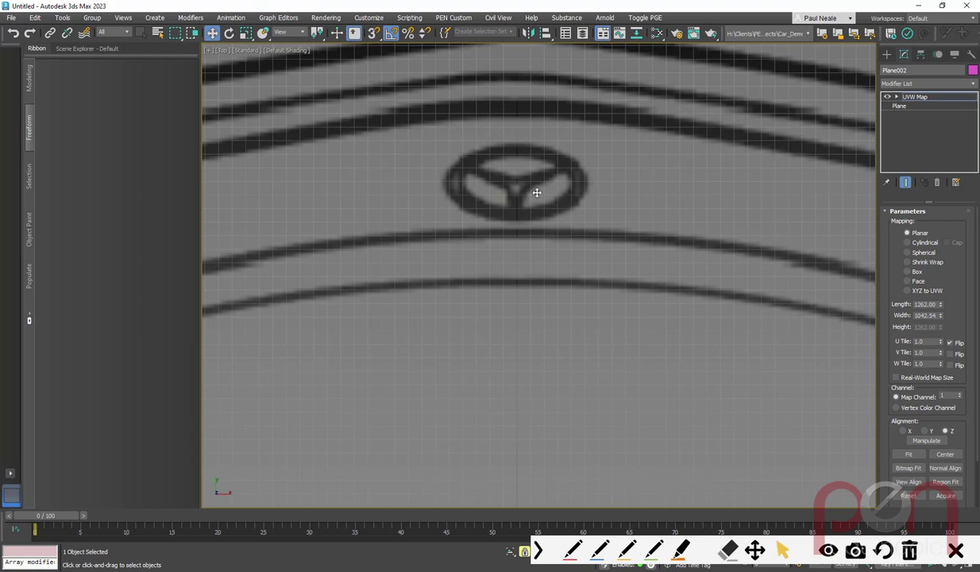
middle_drag(537, 162, 527, 307)
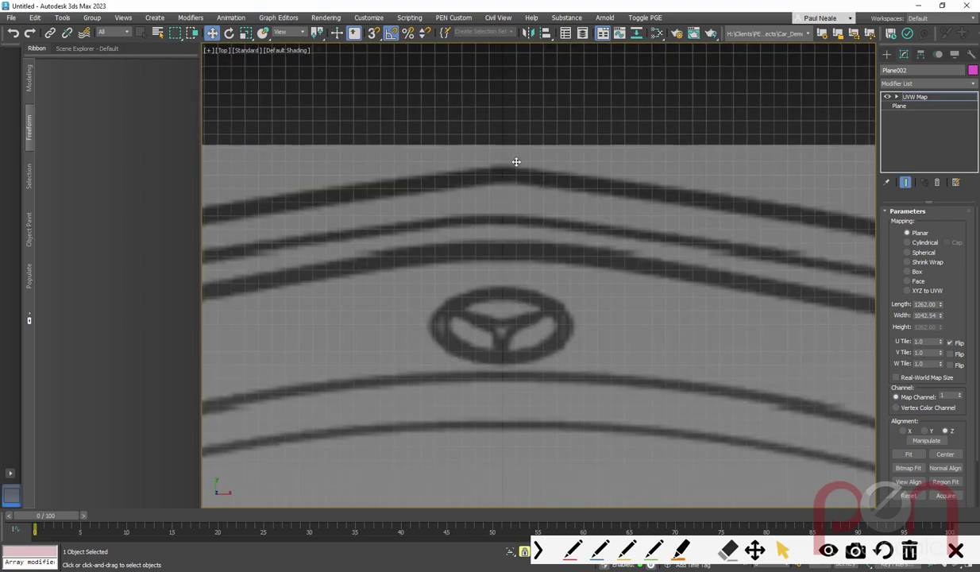
scroll(536, 278, down, 15)
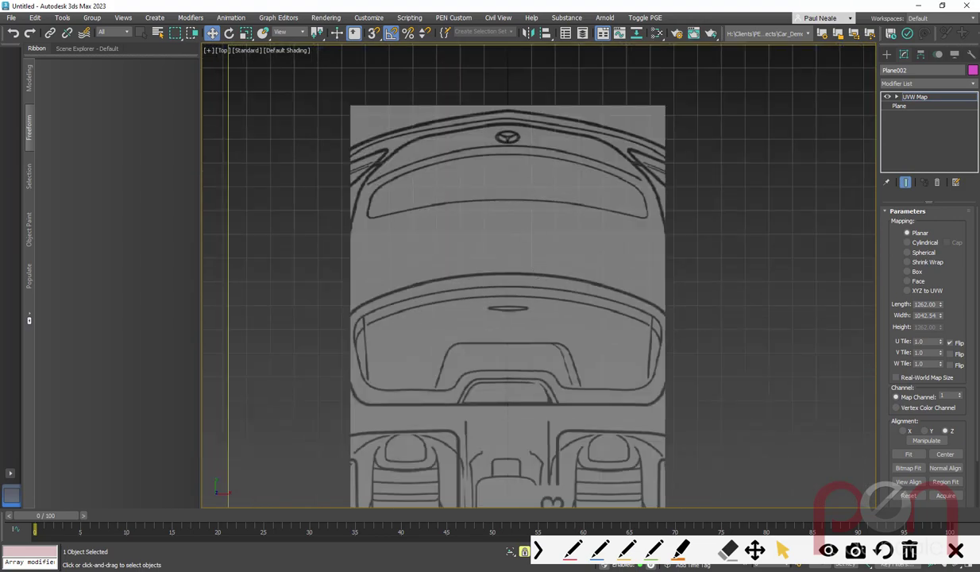
scroll(524, 318, down, 5)
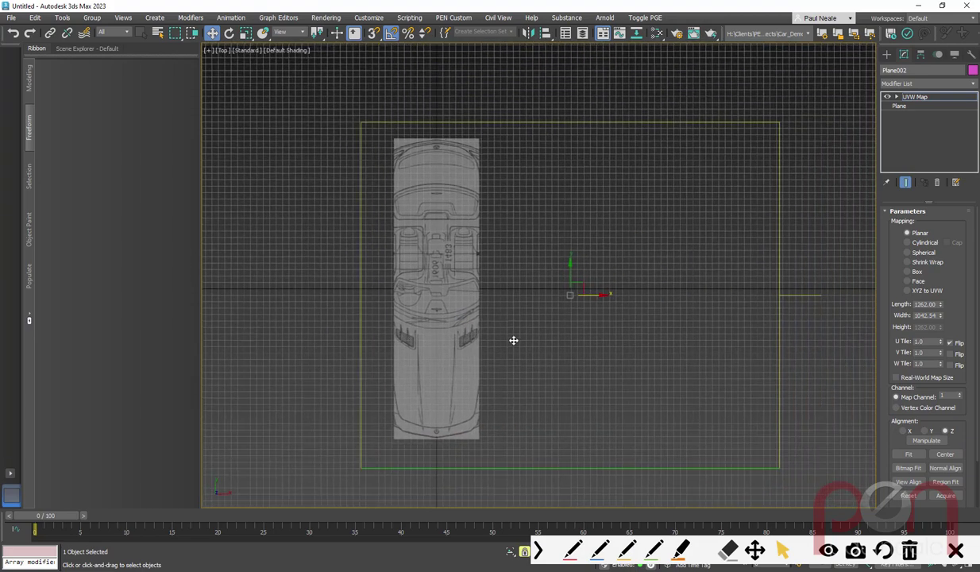
Step: Leave gizmo editing and increase the top-view plane's length to about 2148 so it covers the car's full width including mirrors
scroll(485, 331, up, 5)
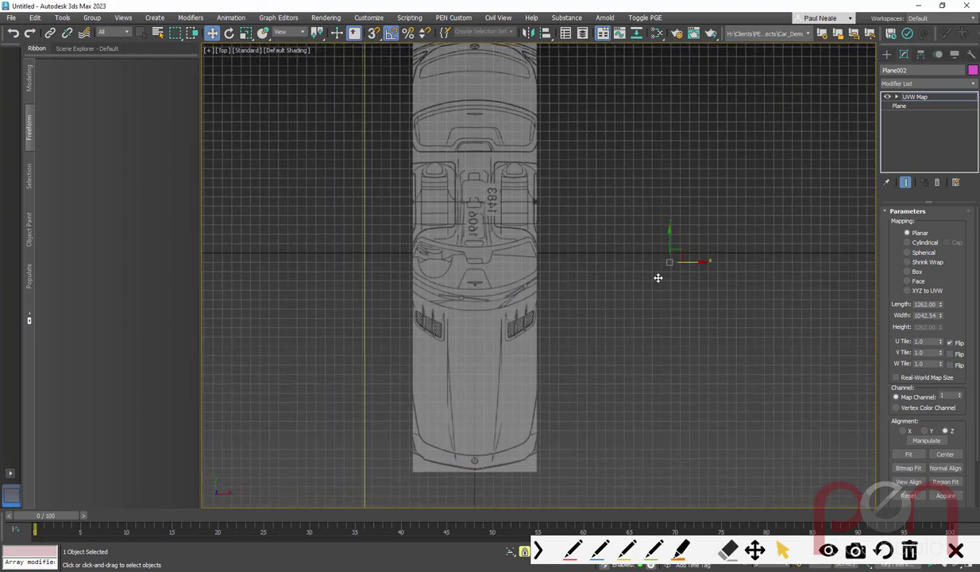
key(1)
click(910, 107)
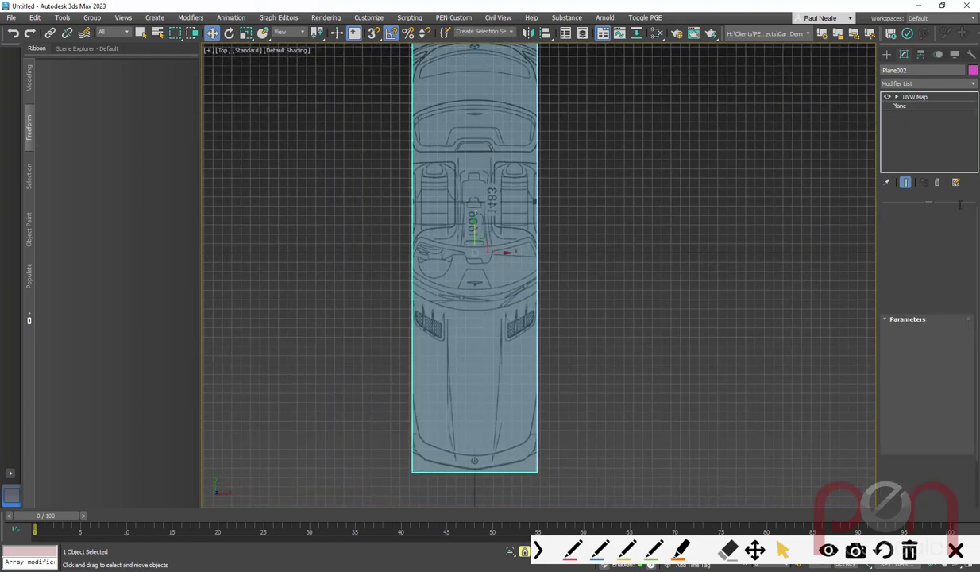
drag(963, 226, 958, 192)
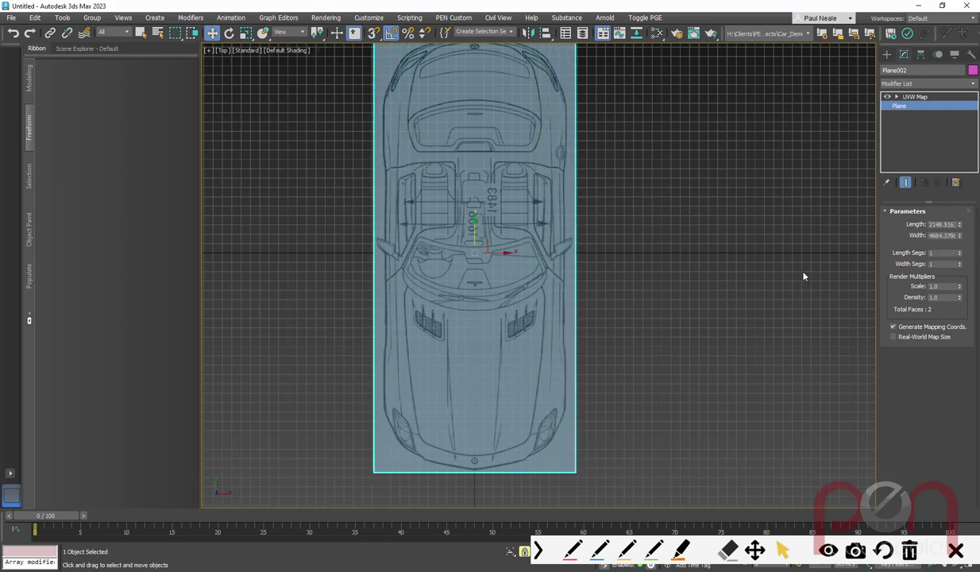
scroll(564, 321, down, 3)
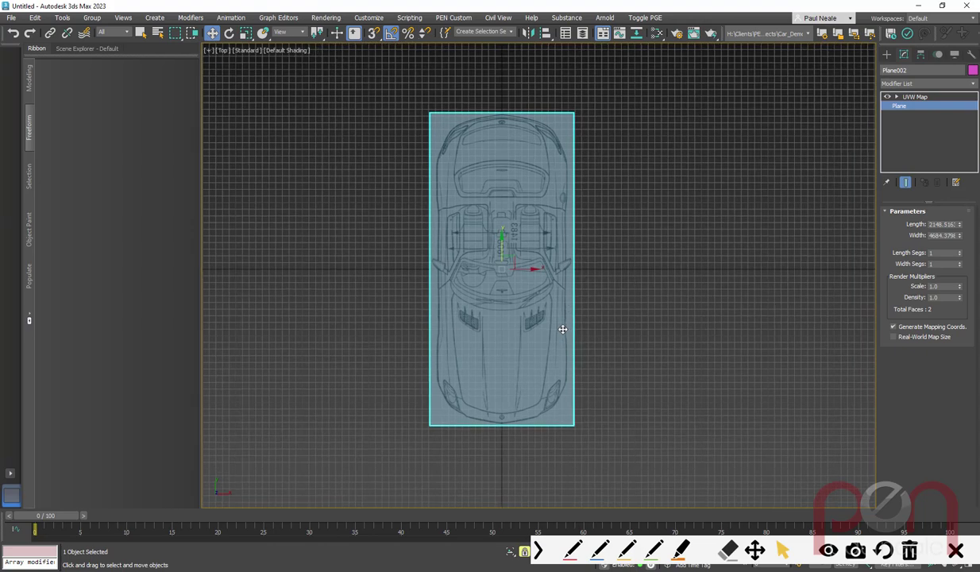
Step: Orbit to a perspective of both blueprint planes and unlock the selection
alt+middle_drag(555, 326, 579, 245)
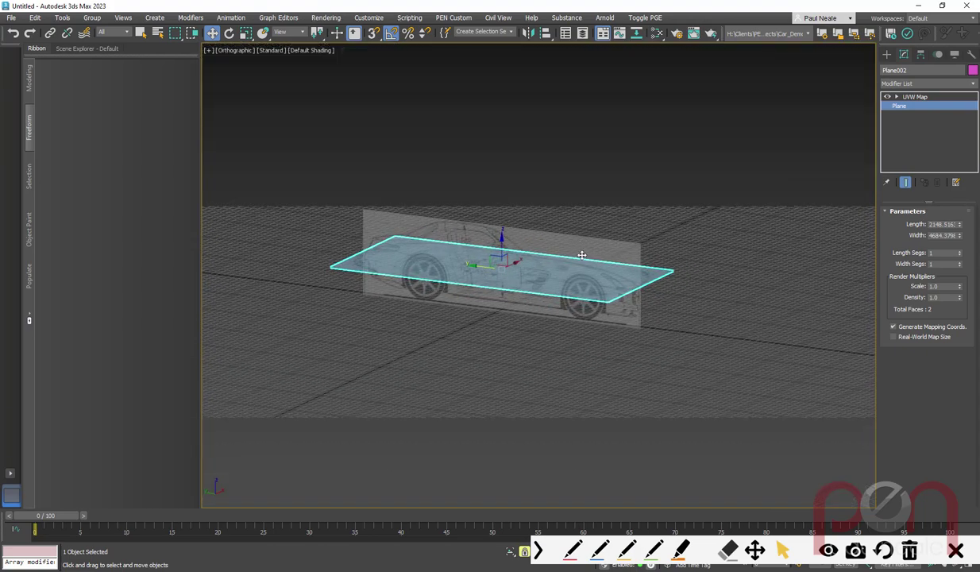
right_click(582, 254)
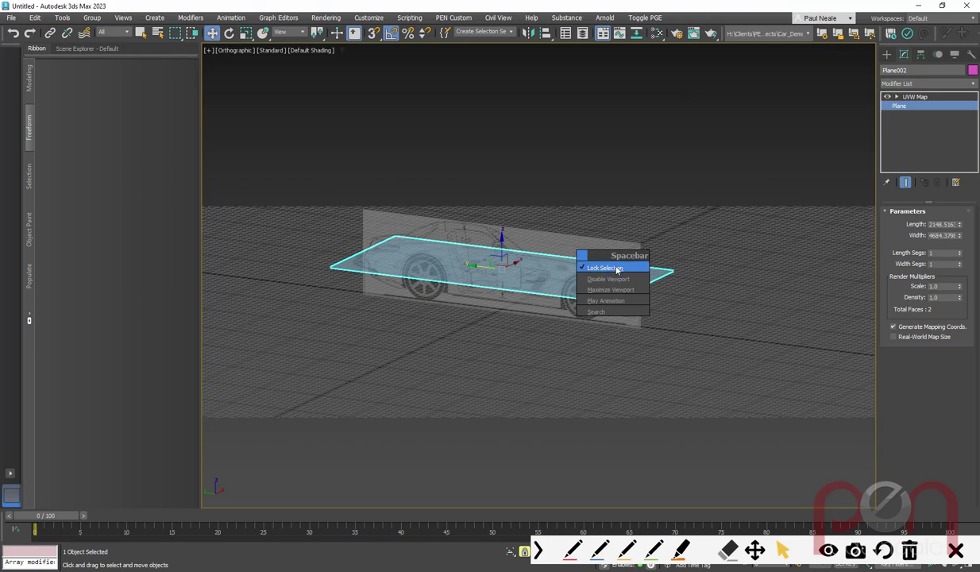
click(614, 269)
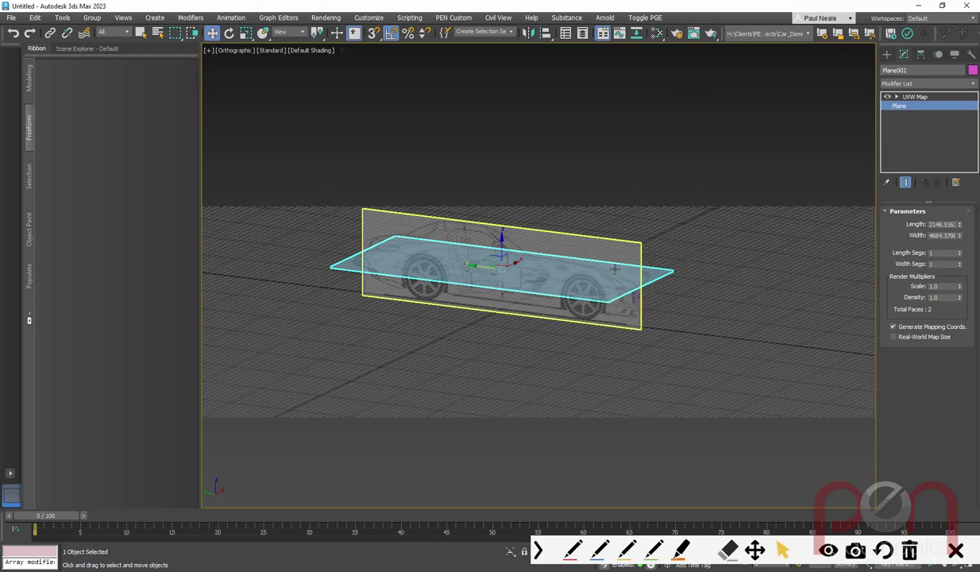
Step: Rotate a single copy of the side-view blueprint plane so it stands perpendicular to the original across the car
alt+middle_drag(607, 263, 545, 321)
click(608, 251)
key(e)
shift+drag(487, 339, 537, 321)
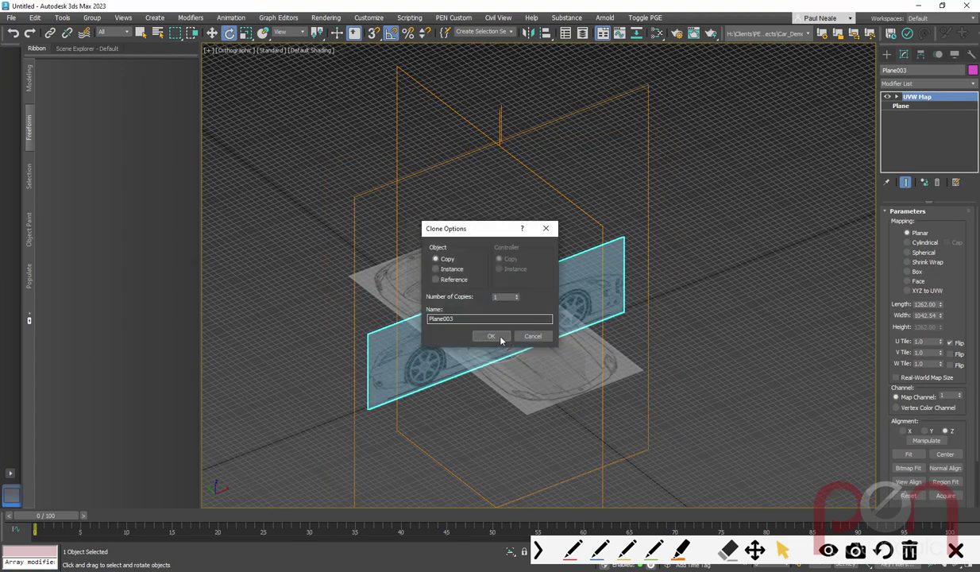
click(495, 333)
Step: In the shaded Front view, move the copy's UVW mapping gizmo until the car's front drawing sits near the plane's middle
key(f)
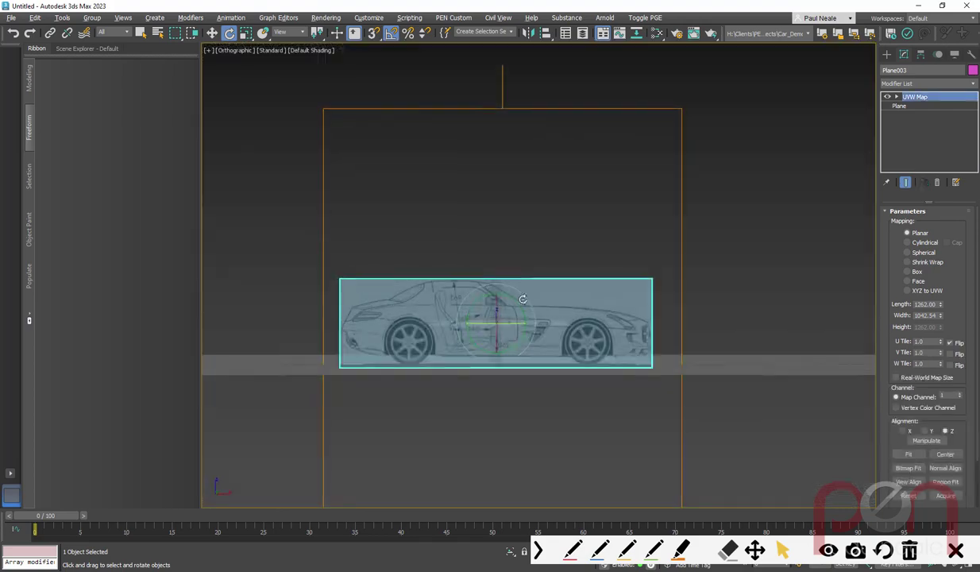
key(F3)
scroll(552, 274, up, 3)
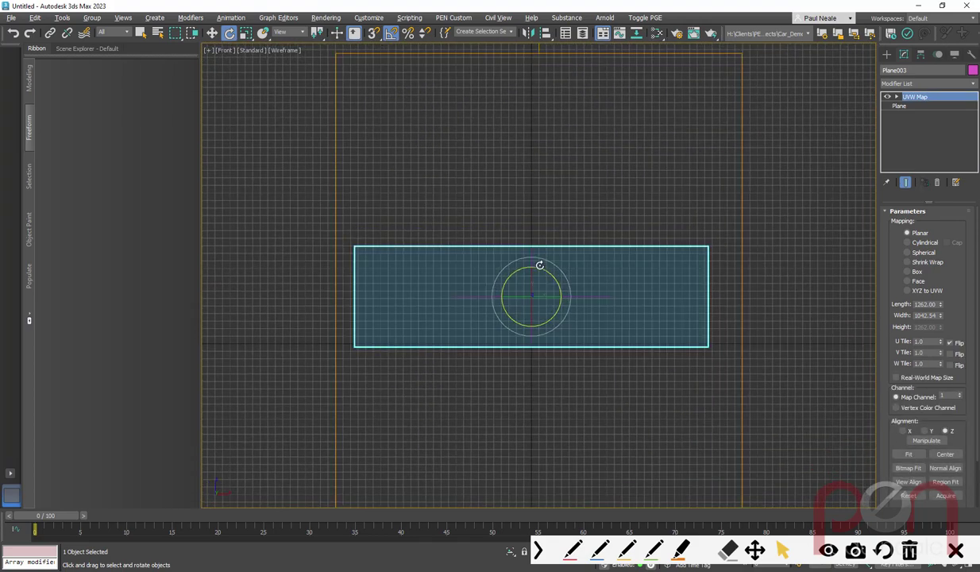
key(F3)
scroll(554, 278, up, 3)
middle_drag(555, 281, 556, 280)
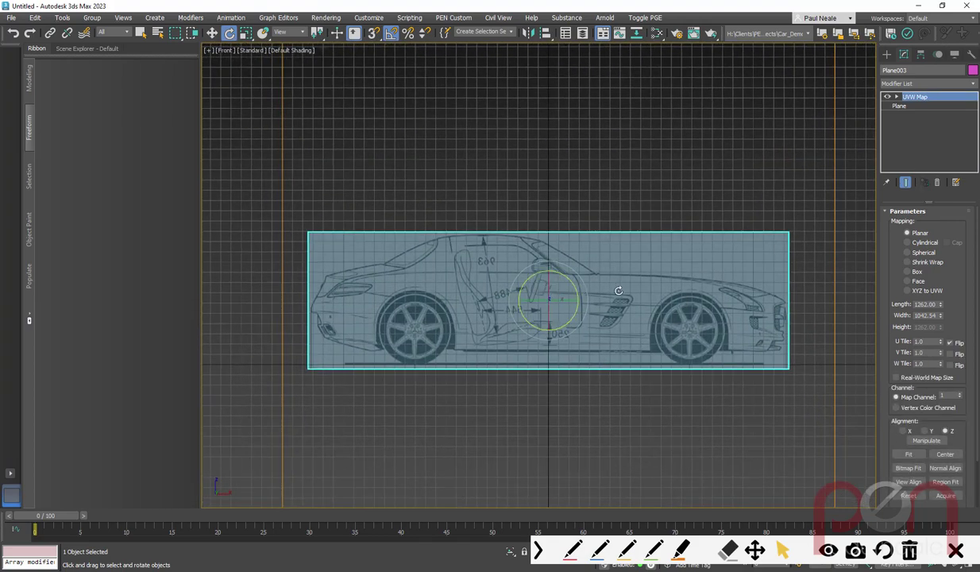
middle_drag(741, 230, 666, 257)
key(1)
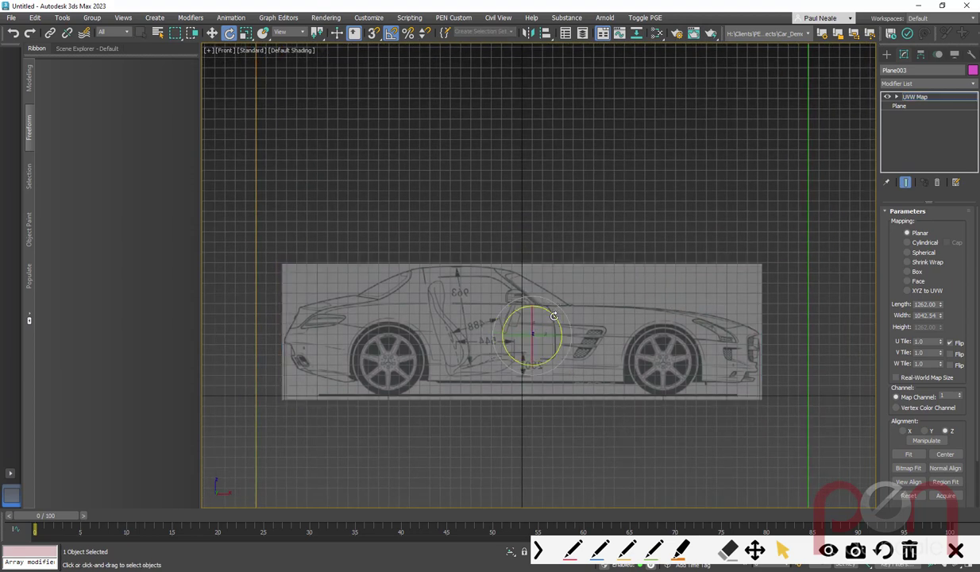
middle_drag(558, 306, 560, 255)
key(w)
mouse_move(531, 258)
mouse_down()
mouse_move(553, 456)
mouse_move(551, 446)
mouse_up()
scroll(659, 339, up, 8)
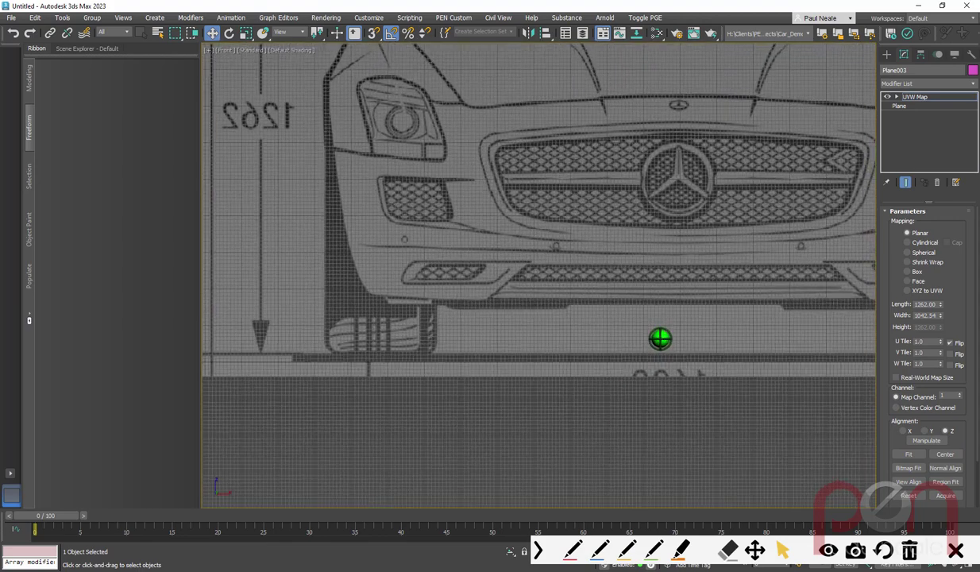
scroll(659, 339, down, 6)
drag(546, 486, 383, 465)
Step: Lock the selection, shift the gizmo to center the front Mercedes badge on the vertical grid axis, and leave gizmo editing
right_click(520, 403)
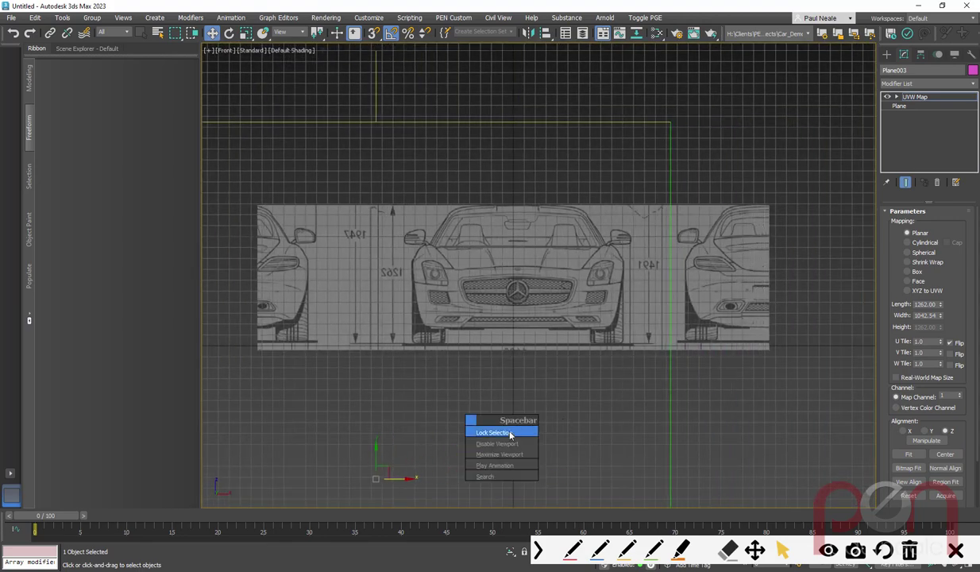
scroll(520, 278, up, 10)
drag(524, 379, 510, 383)
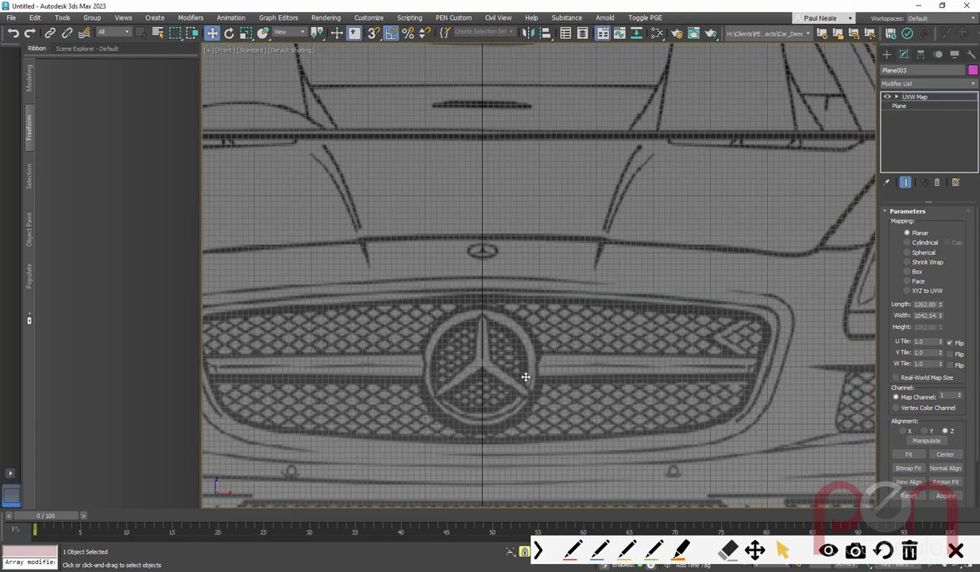
scroll(526, 376, down, 10)
scroll(572, 345, up, 1)
middle_drag(573, 329, 548, 359)
key(1)
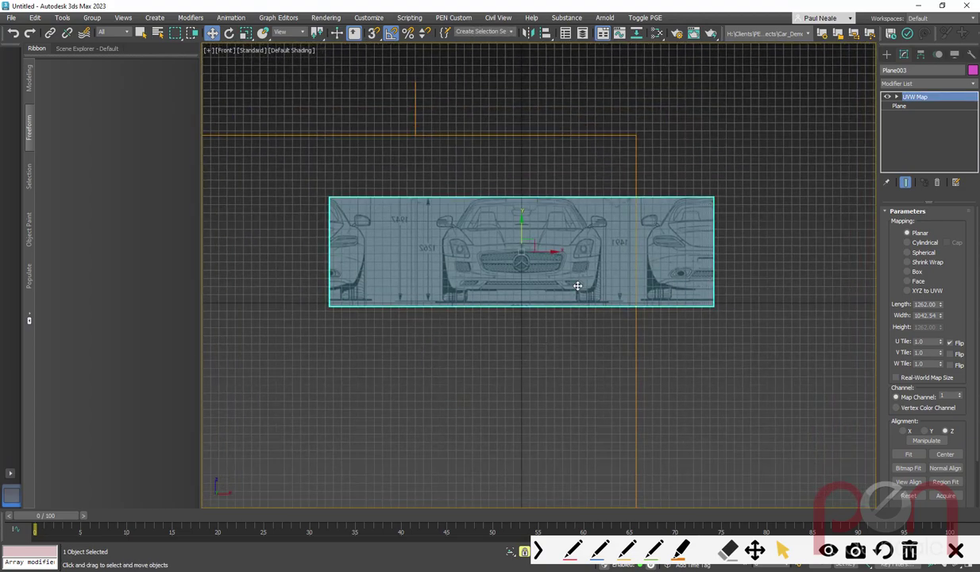
Step: Check the Backface Cull option in the front-view plane's object properties
mouse_move(468, 324)
alt+middle_down()
mouse_move(671, 305)
mouse_move(496, 318)
mouse_move(652, 324)
mouse_move(500, 305)
alt+middle_up()
right_click(415, 289)
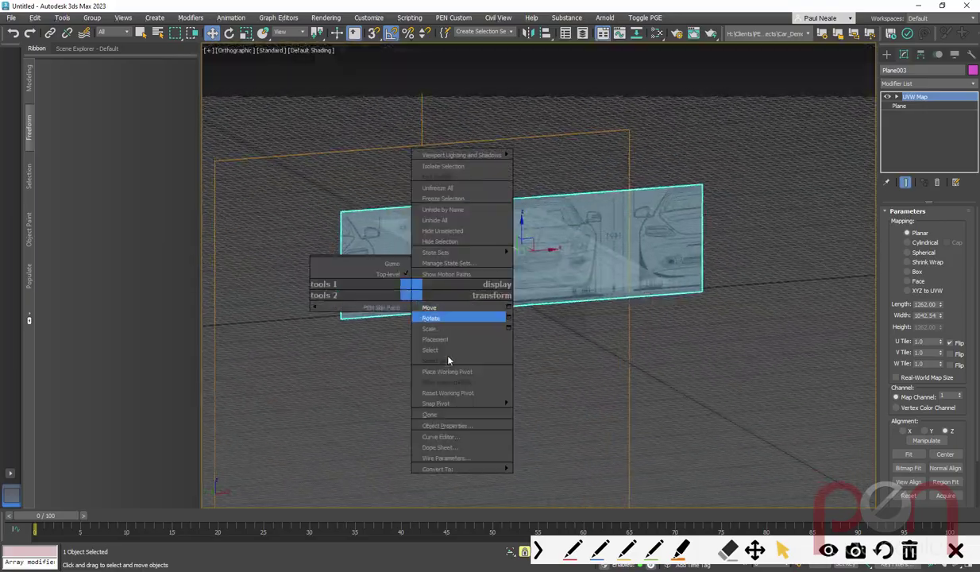
click(451, 425)
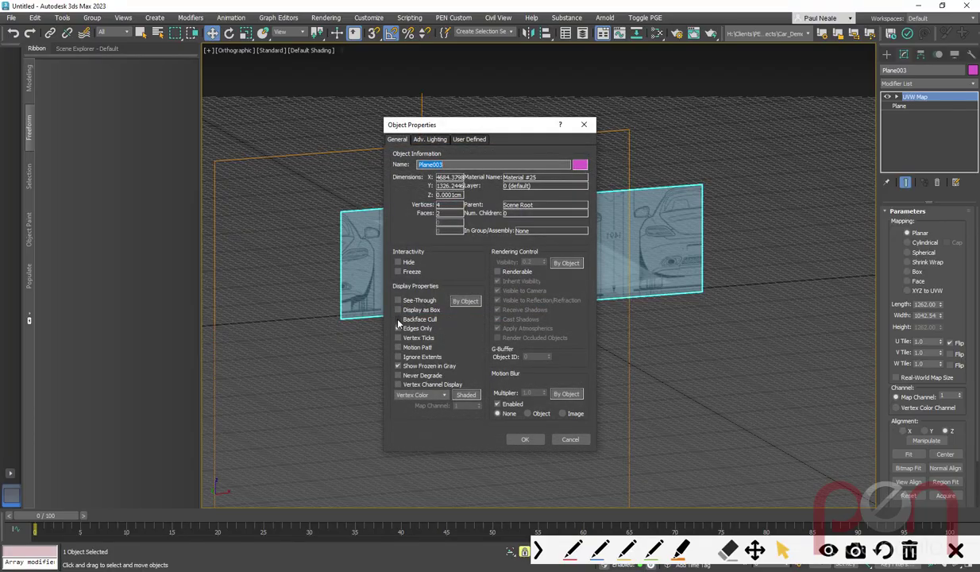
click(525, 439)
Step: Rotate a single copy of the front-view plane by 180 degrees about the vertical axis for the car's rear
alt+middle_drag(531, 422, 582, 351)
key(e)
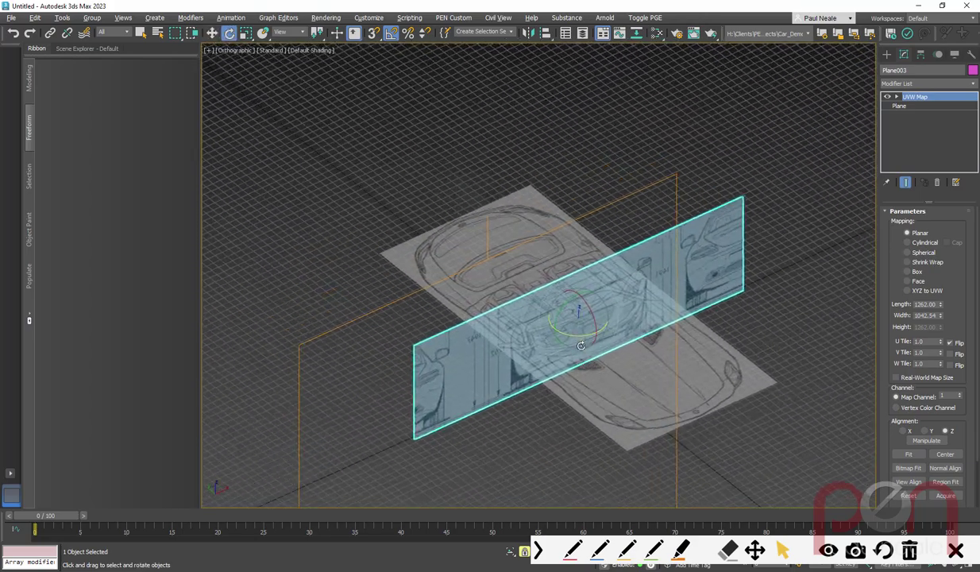
mouse_move(586, 333)
shift+mouse_down()
mouse_move(483, 300)
mouse_move(458, 278)
shift+mouse_up()
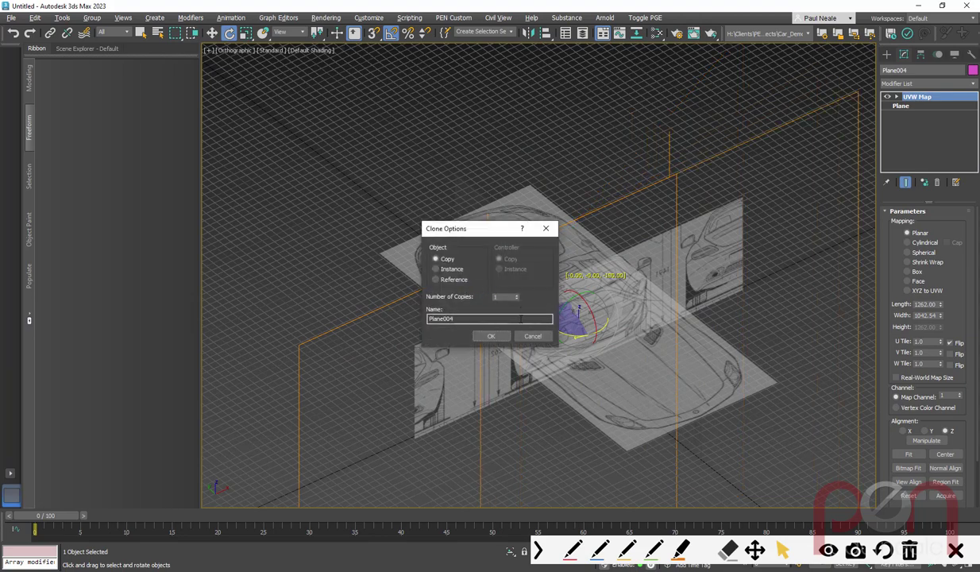
click(491, 336)
alt+middle_drag(497, 337, 639, 308)
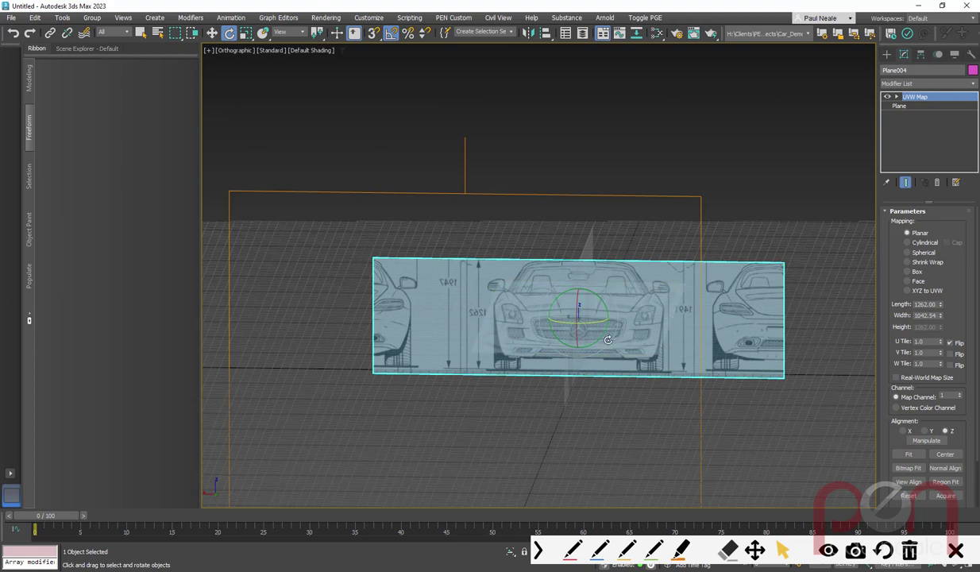
alt+middle_drag(617, 346, 608, 342)
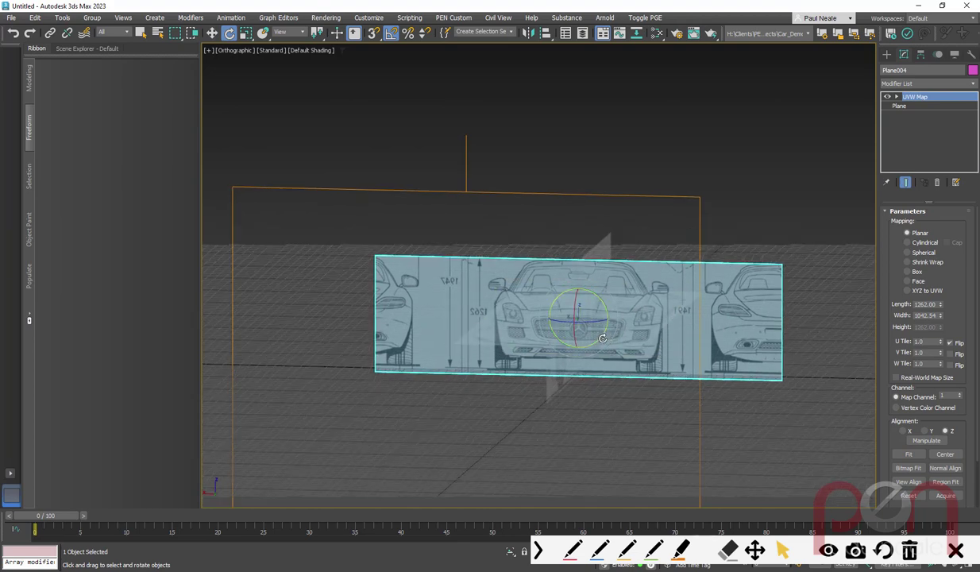
mouse_move(604, 347)
alt+middle_down()
mouse_move(621, 346)
mouse_move(611, 341)
alt+middle_up()
Step: Clear the selection and examine the blueprint planes from the Back view and from an orbited angle
key(v)
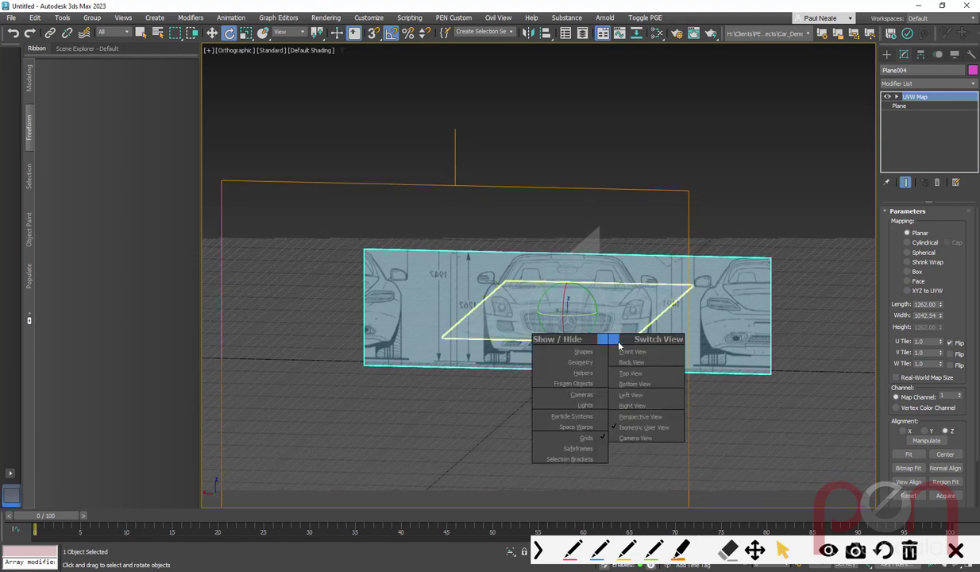
click(232, 54)
click(233, 54)
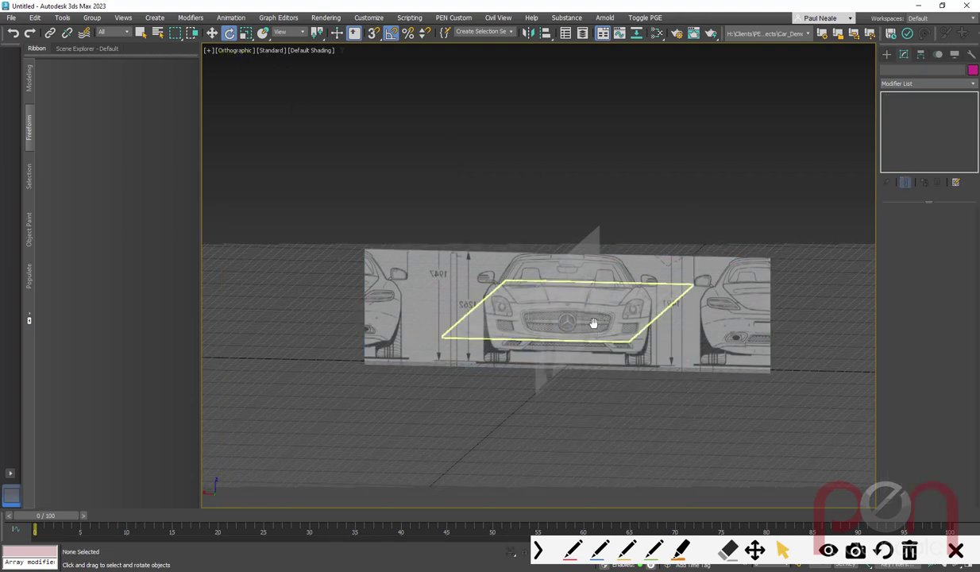
alt+middle_drag(598, 331, 608, 342)
ctrl+shift+right_click(635, 394)
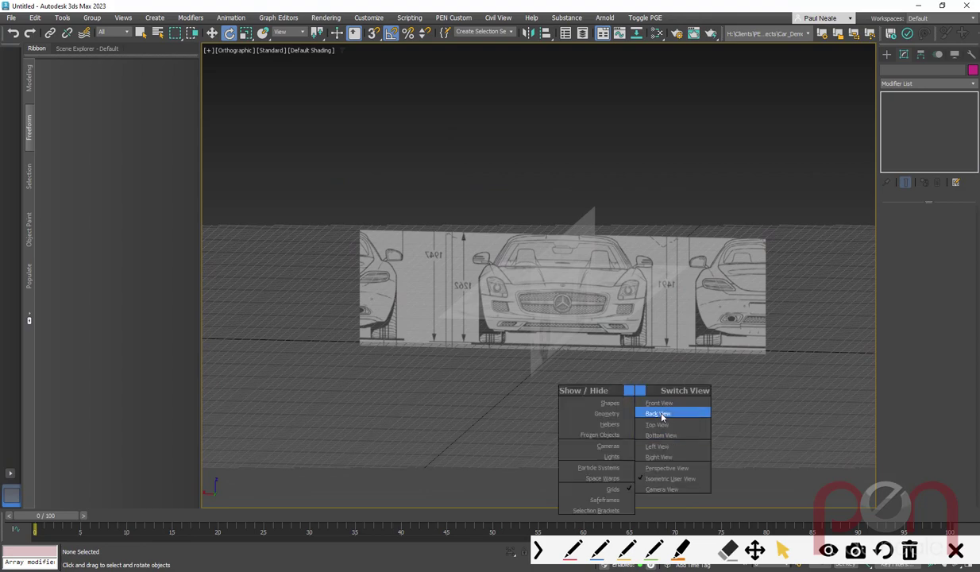
click(660, 414)
scroll(665, 414, down, 6)
scroll(584, 302, down, 3)
right_click(620, 352)
click(659, 375)
alt+middle_drag(642, 353, 595, 367)
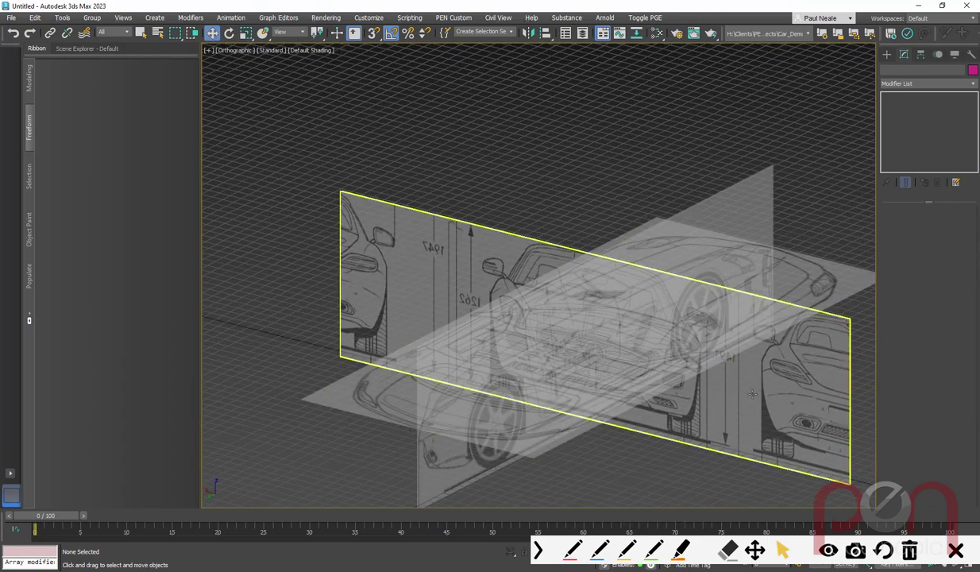
Step: Select the rear-facing plane and, in the Back view, shift its UVW mapping gizmo sideways to bring in the rear drawing
click(719, 378)
mouse_move(719, 378)
alt+middle_down()
mouse_move(711, 394)
mouse_move(621, 400)
mouse_move(707, 394)
mouse_move(701, 384)
alt+middle_up()
right_click(698, 377)
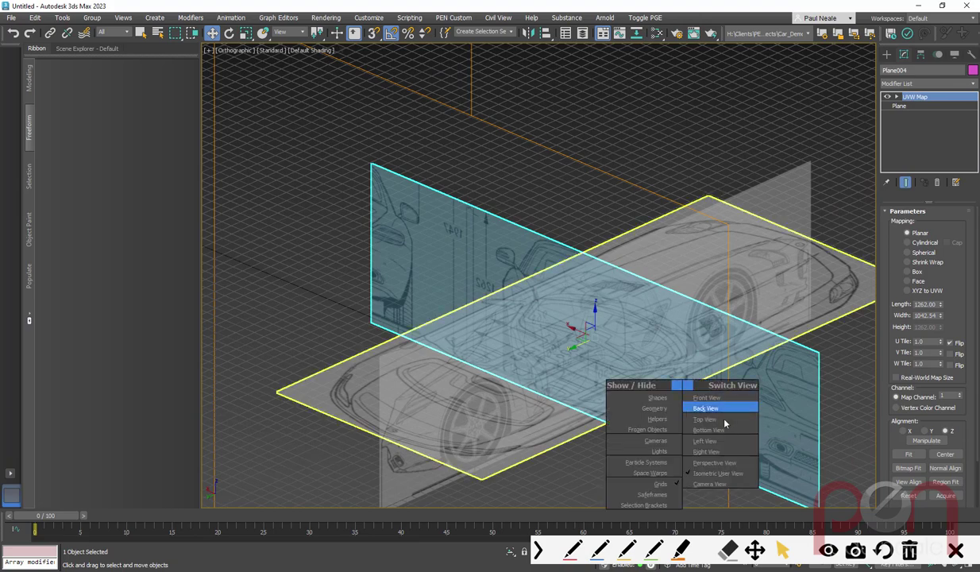
click(695, 404)
key(z)
scroll(605, 372, down, 4)
middle_drag(606, 372, 565, 448)
mouse_move(560, 332)
mouse_down()
mouse_move(324, 331)
mouse_move(560, 332)
mouse_up()
middle_drag(569, 363, 621, 332)
key(1)
scroll(560, 335, down, 2)
drag(516, 494, 648, 474)
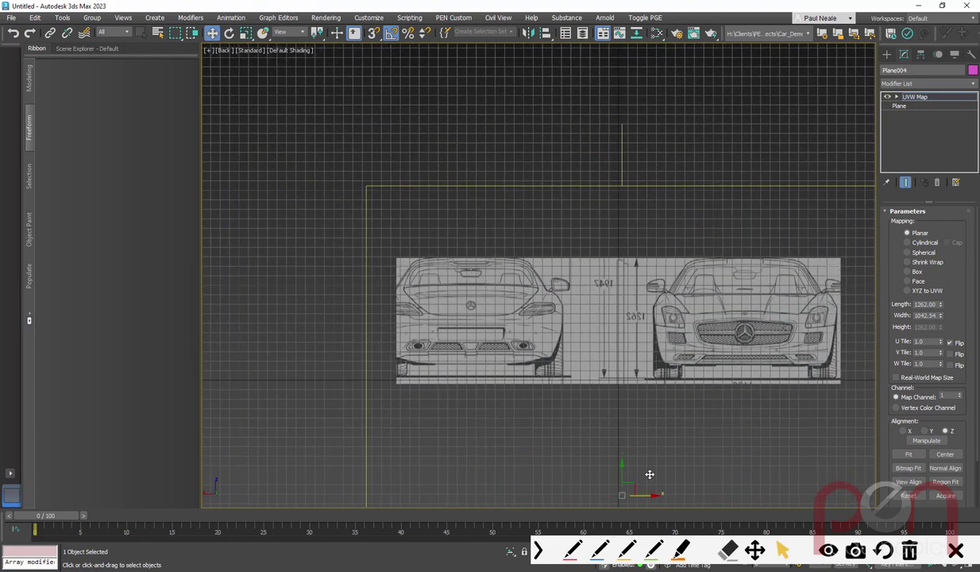
Step: Lock the selection and shift the mapping gizmo along X to bring the rear Mercedes badge to the vertical grid axis
scroll(595, 319, up, 4)
scroll(595, 318, up, 2)
middle_drag(595, 319, 709, 309)
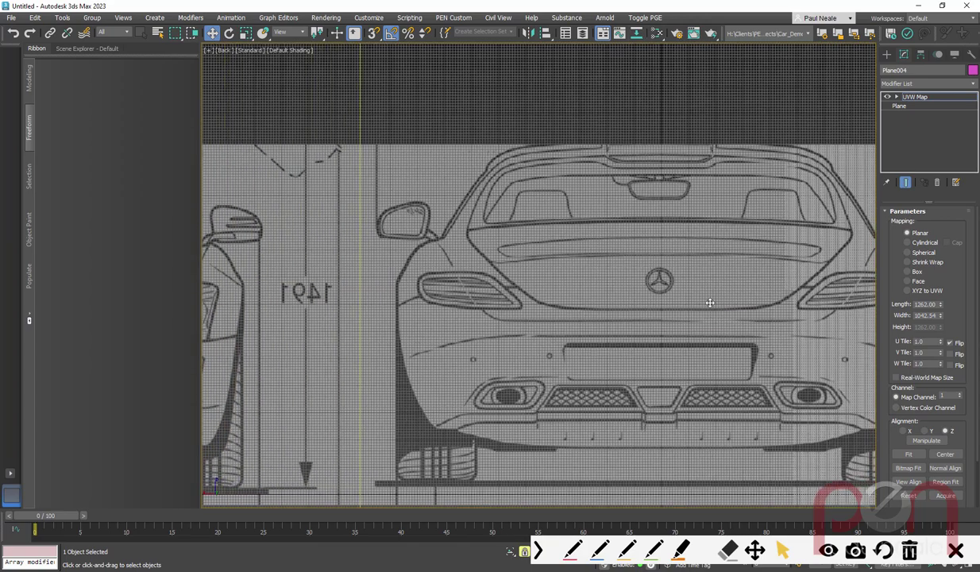
scroll(652, 252, up, 8)
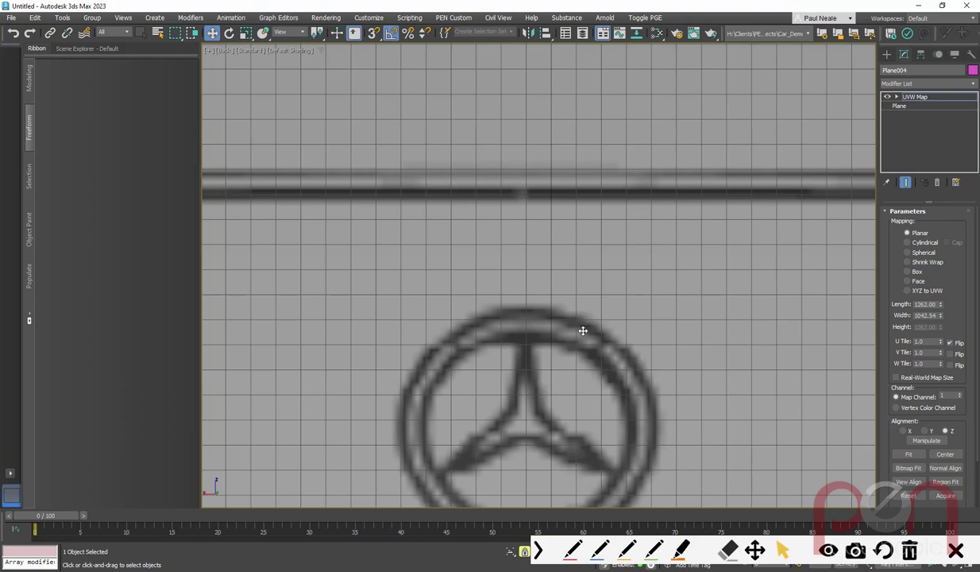
scroll(604, 306, down, 10)
middle_drag(598, 335, 547, 330)
scroll(538, 303, down, 6)
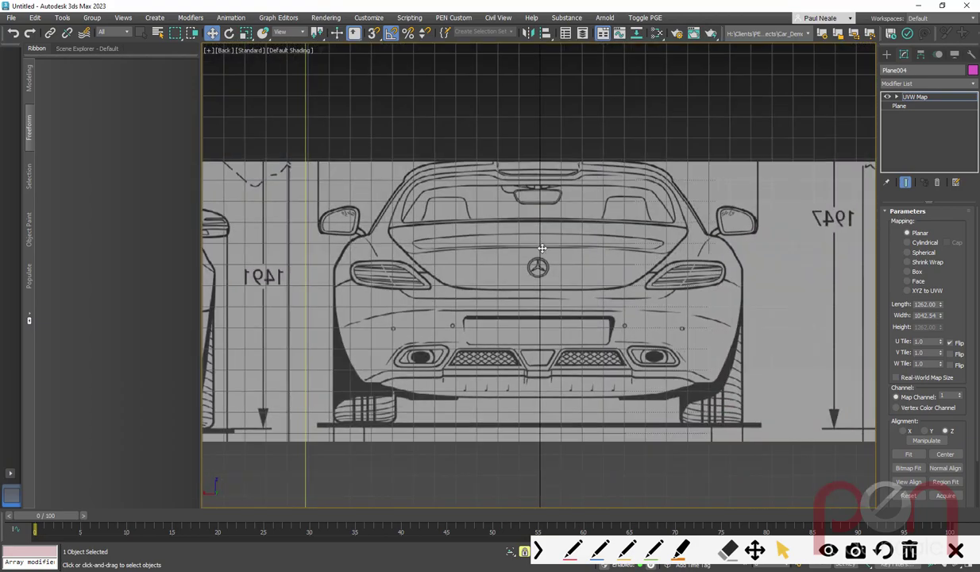
scroll(537, 303, up, 3)
scroll(538, 304, down, 1)
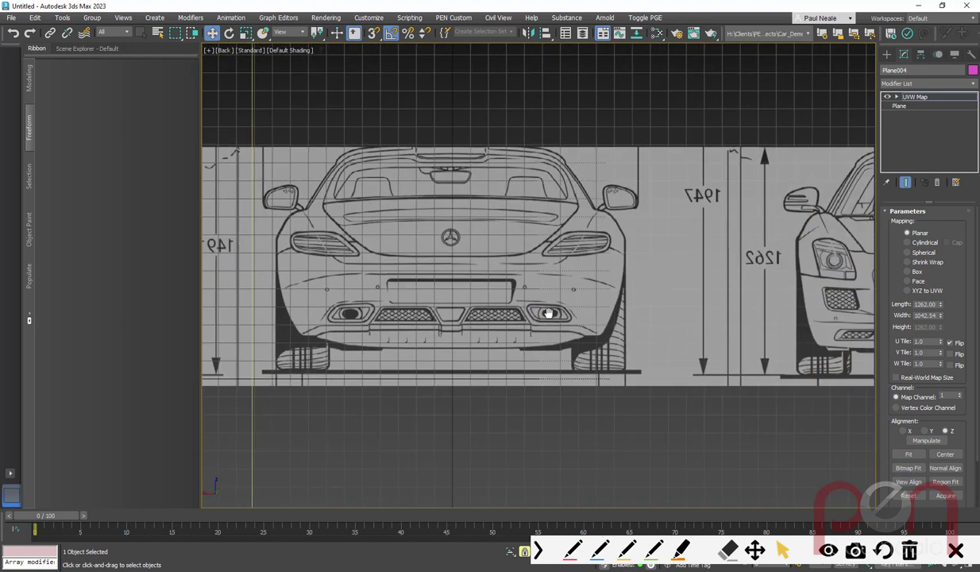
Step: Move the rear plane's mapping gizmo down so the ground line under the tires meets the horizontal grid axis
middle_drag(549, 313, 485, 305)
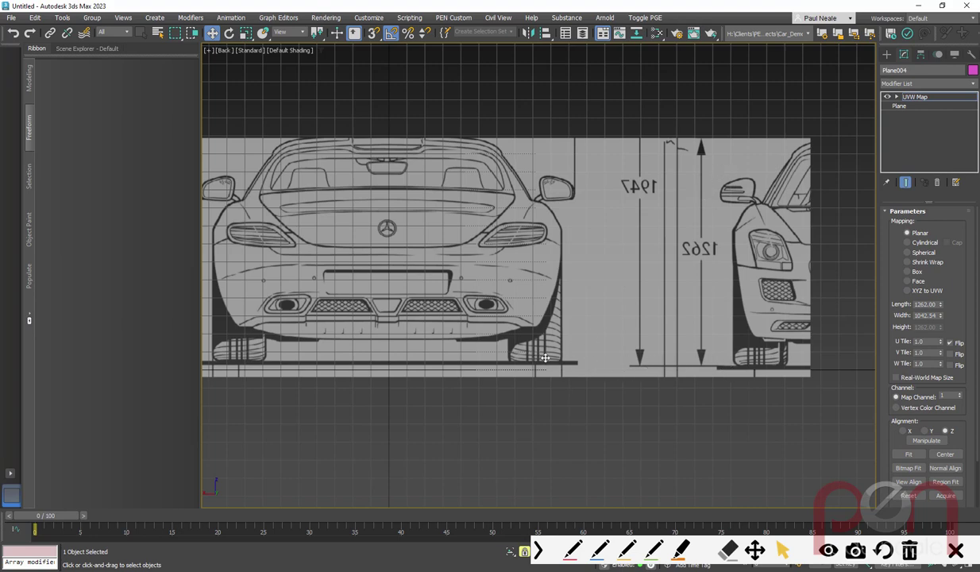
middle_drag(469, 355, 623, 335)
scroll(551, 285, up, 1)
scroll(551, 285, down, 4)
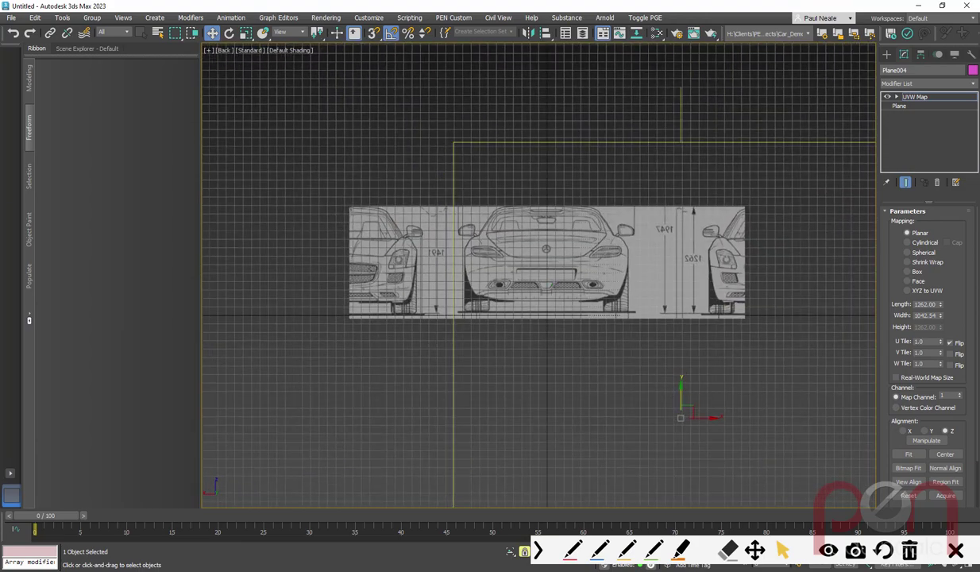
scroll(596, 254, up, 8)
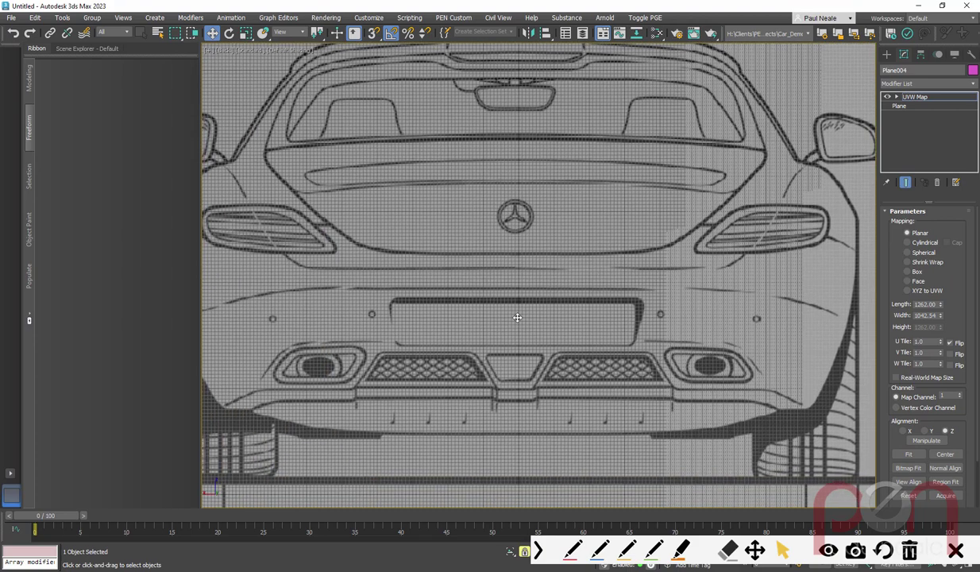
drag(519, 317, 519, 326)
middle_drag(519, 326, 518, 327)
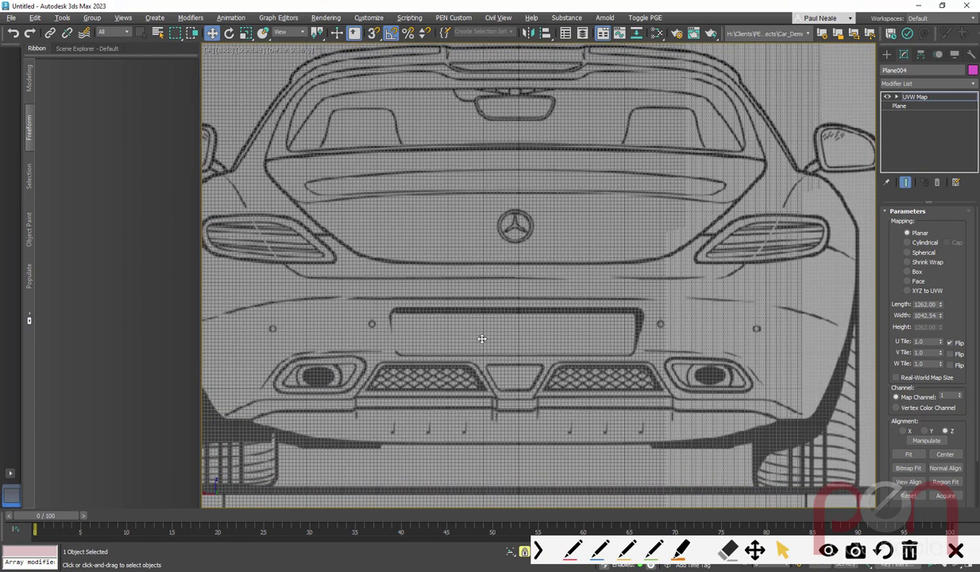
Step: Nudge the mapping gizmo along X to center the rear badge exactly on the vertical axis, and check the overall alignment
scroll(489, 338, down, 6)
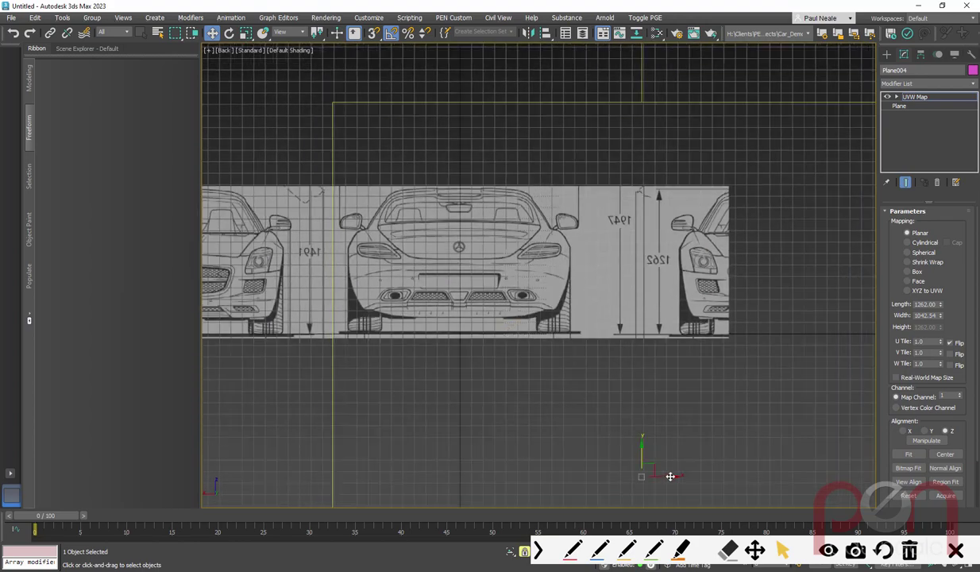
scroll(472, 232, up, 8)
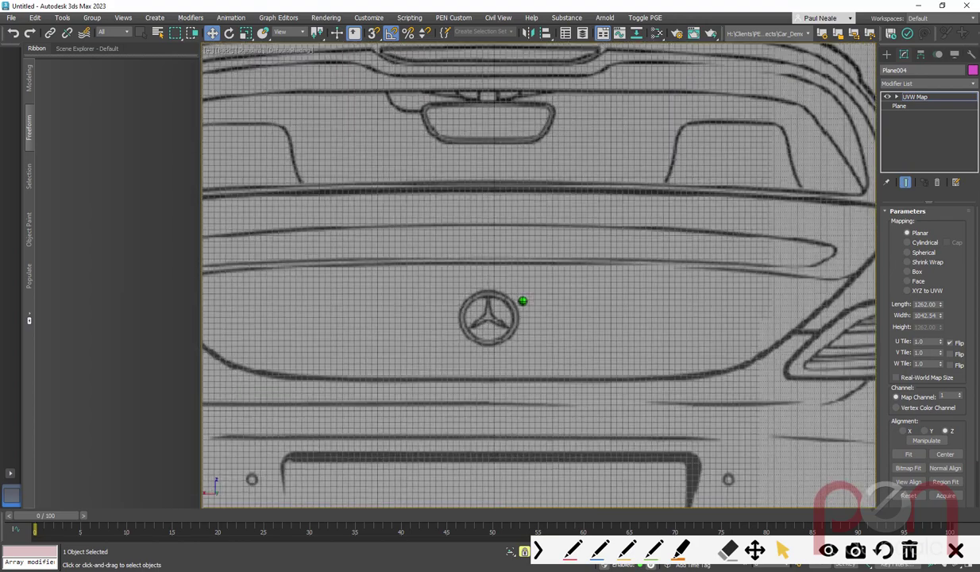
scroll(523, 300, up, 2)
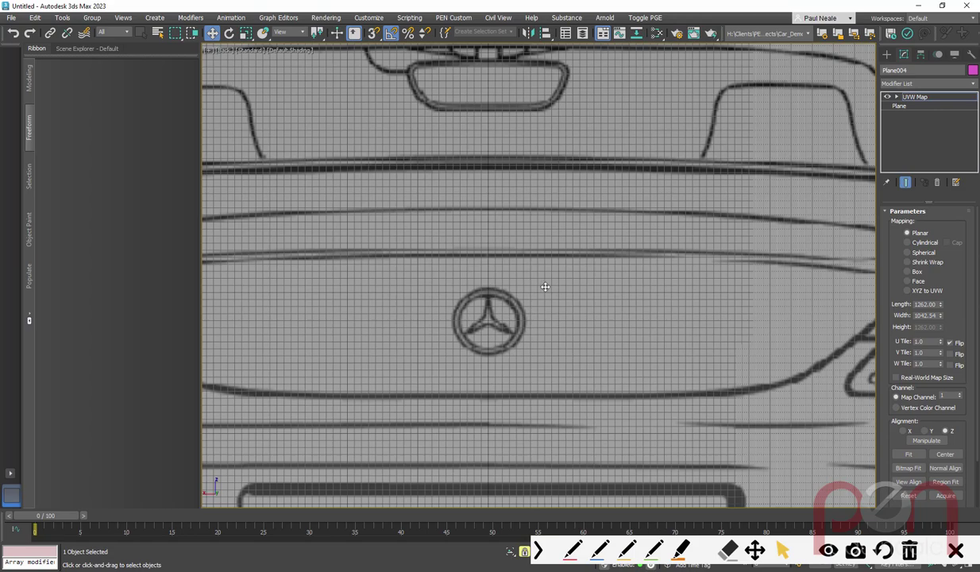
scroll(427, 168, down, 4)
scroll(437, 262, up, 2)
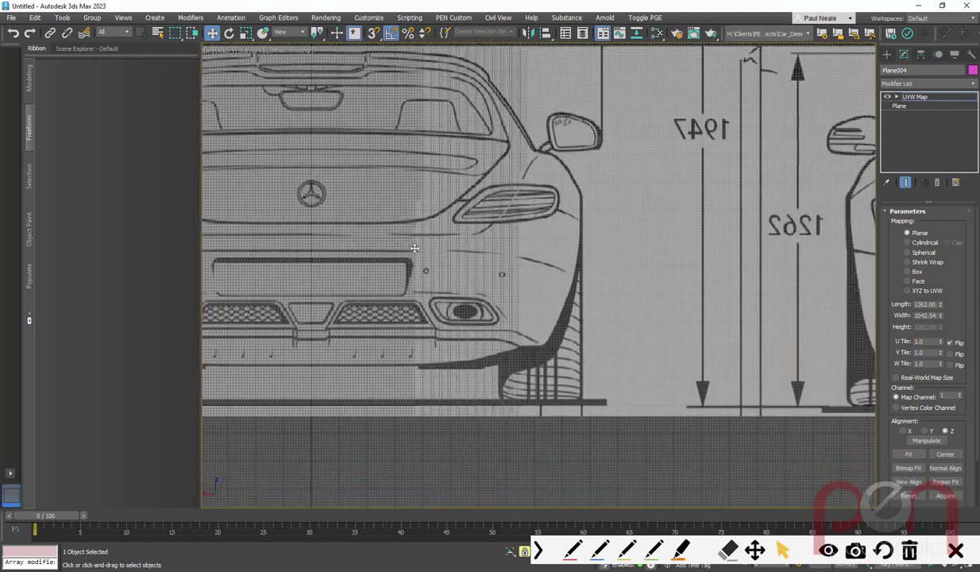
scroll(405, 241, down, 5)
scroll(458, 257, up, 1)
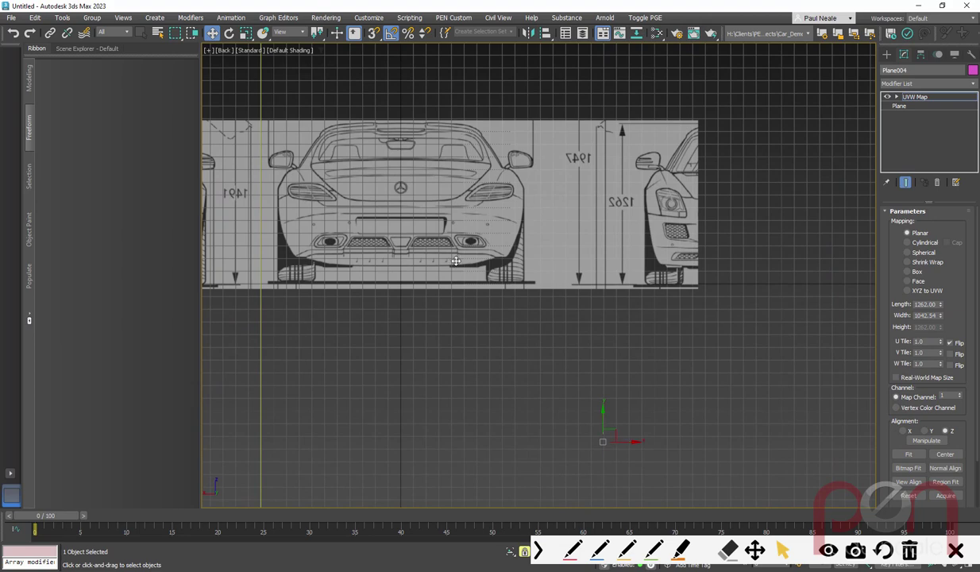
middle_drag(483, 261, 493, 271)
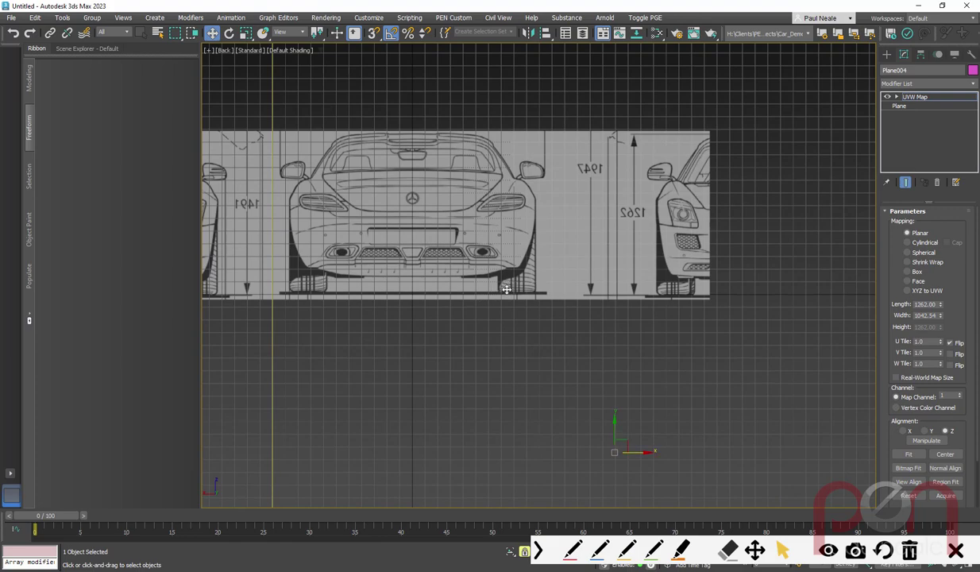
Step: Examine how the rear drawing's badge and ground line sit on the grid axes, up close and in a 3D view
scroll(492, 294, up, 10)
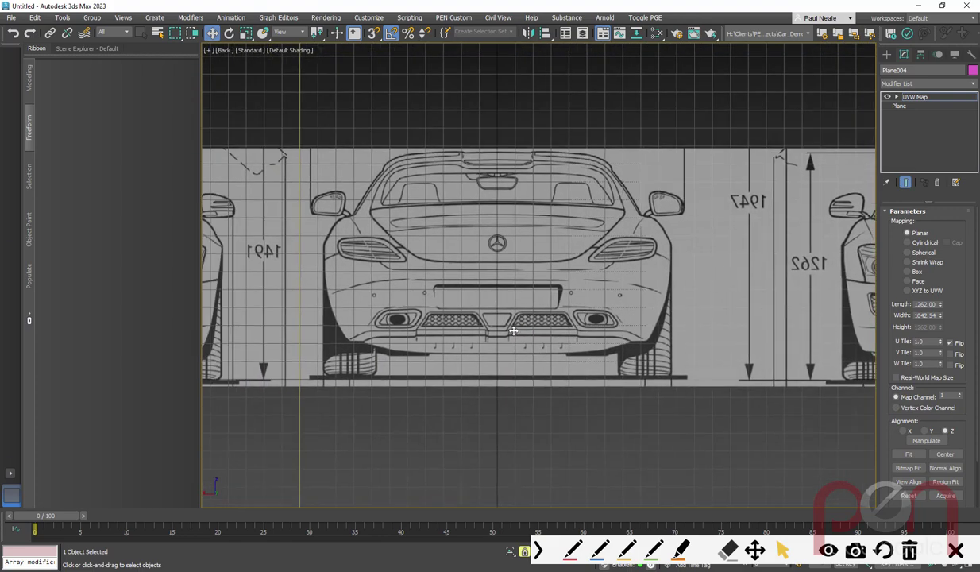
scroll(540, 295, up, 3)
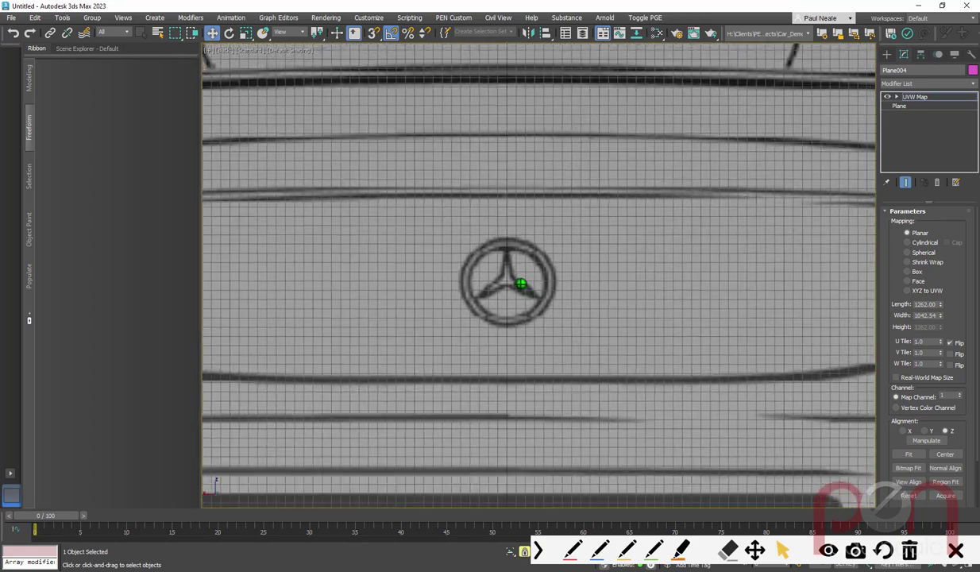
scroll(466, 310, down, 8)
scroll(466, 309, down, 3)
click(464, 303)
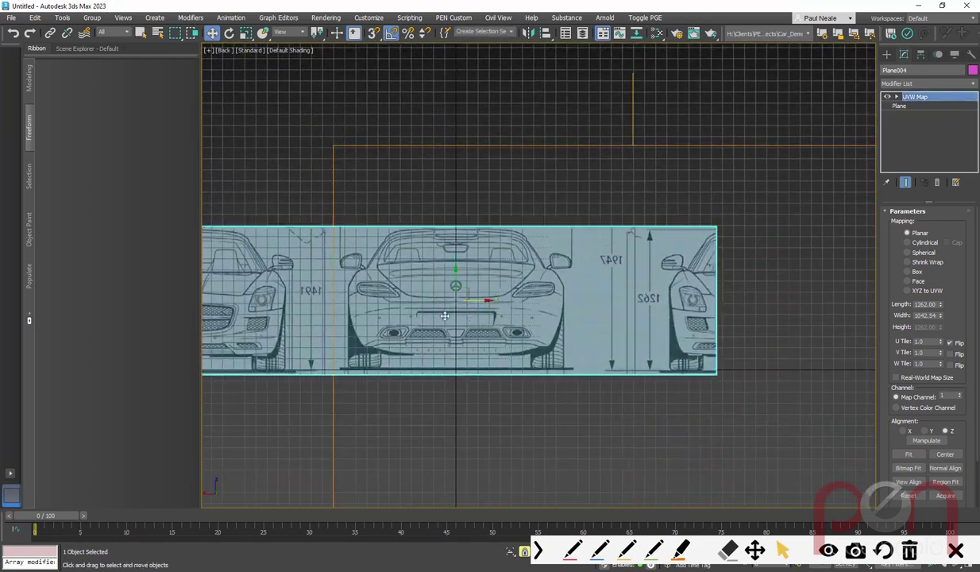
scroll(461, 310, down, 5)
alt+middle_drag(455, 376, 439, 206)
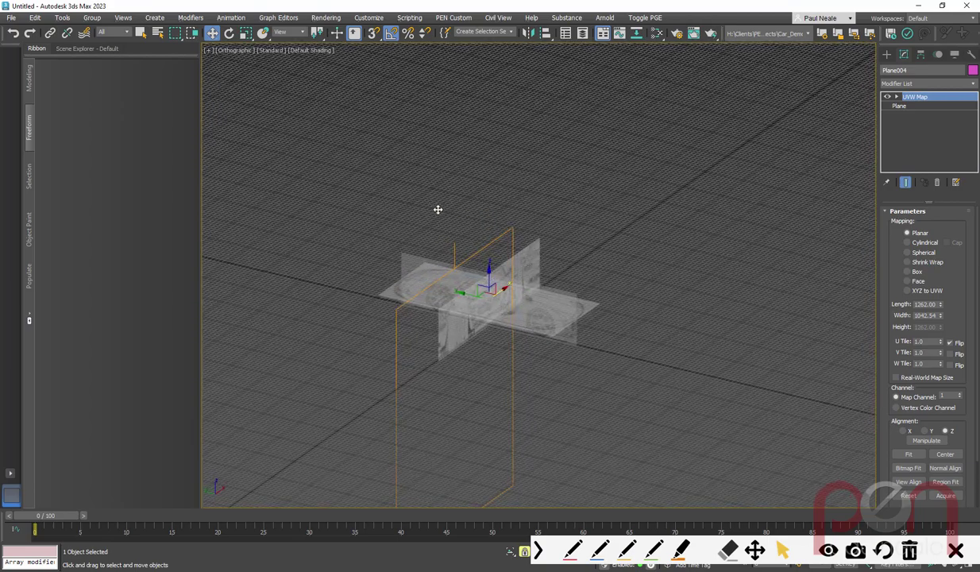
Step: Unlock the selection, select the front-facing plane and reduce its base width so it crops to the front drawing of the car
right_click(454, 218)
click(434, 229)
drag(570, 357, 573, 351)
alt+middle_drag(556, 342, 445, 259)
drag(435, 230, 463, 323)
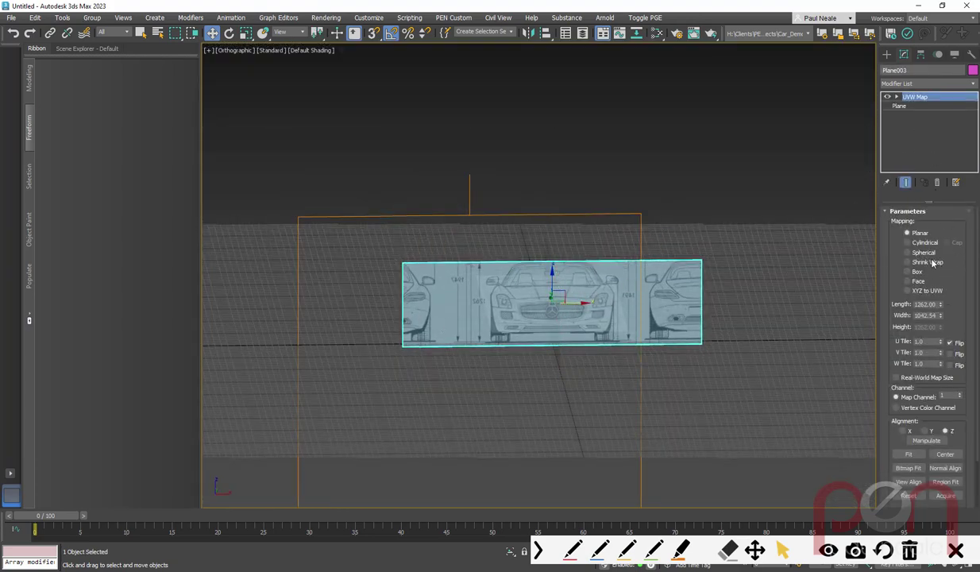
click(920, 107)
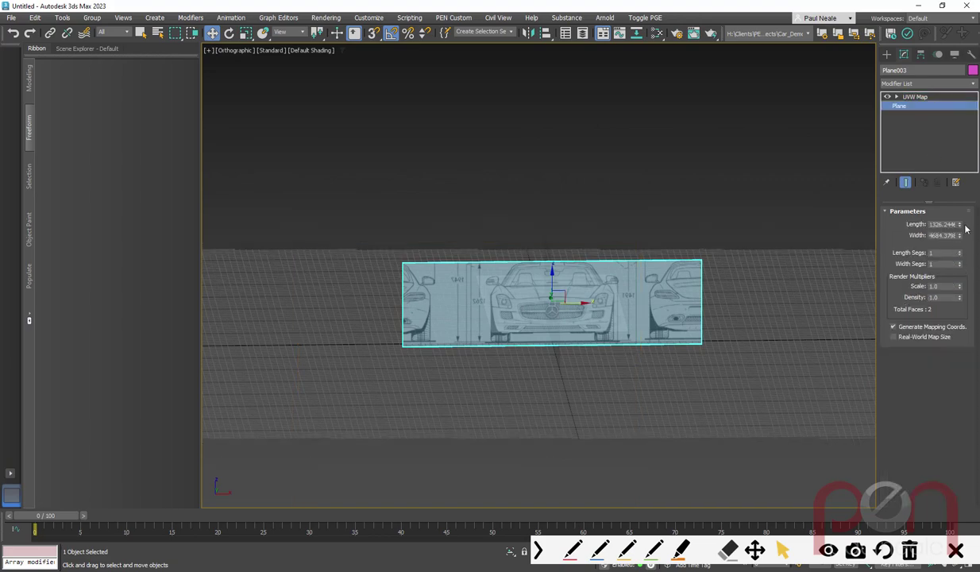
drag(961, 239, 962, 265)
Step: Select the rear-facing plane and reduce its base width to about 2155 so it crops to the rear drawing
alt+middle_drag(600, 280, 726, 285)
click(662, 279)
alt+middle_drag(753, 225, 779, 273)
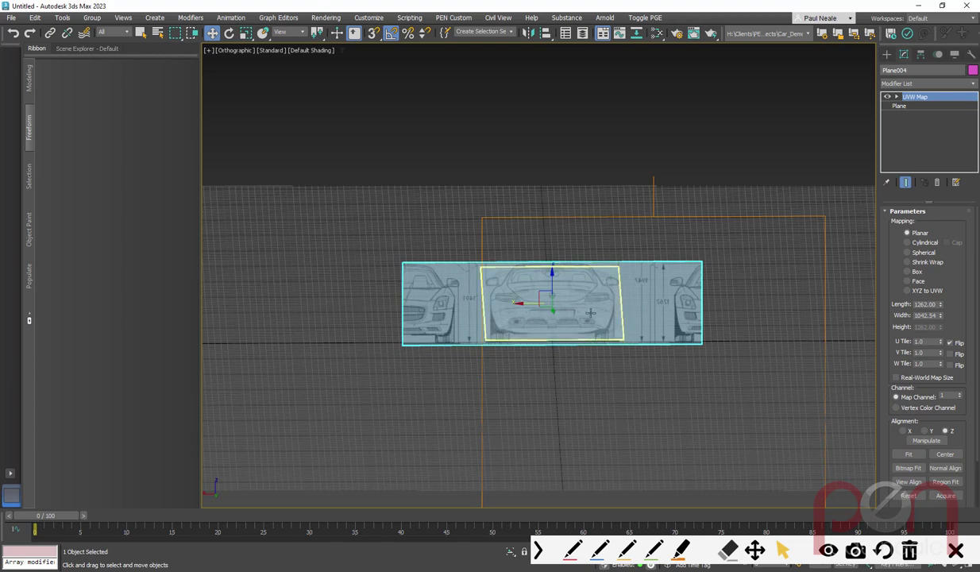
click(900, 106)
drag(963, 237, 961, 264)
alt+middle_drag(556, 318, 477, 298)
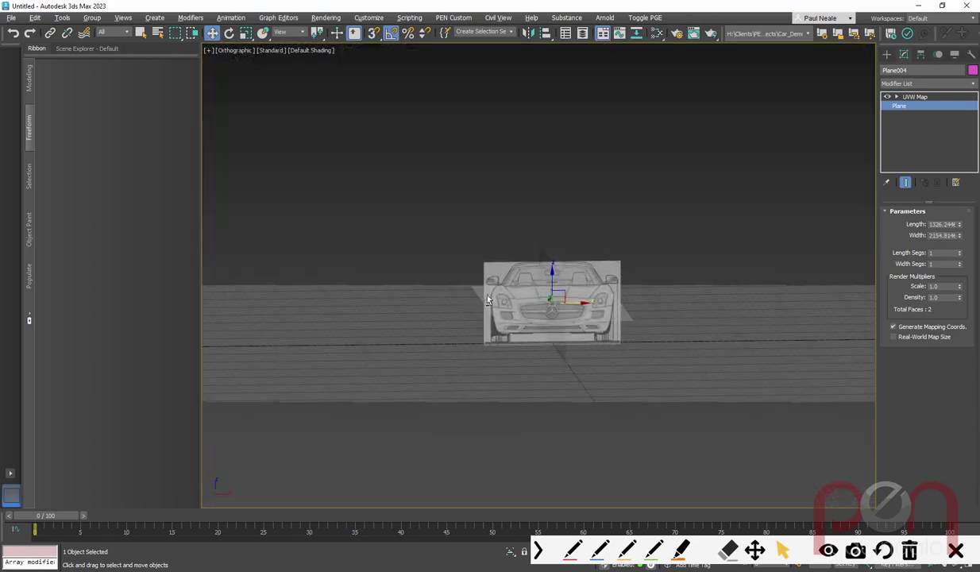
alt+middle_drag(667, 300, 561, 304)
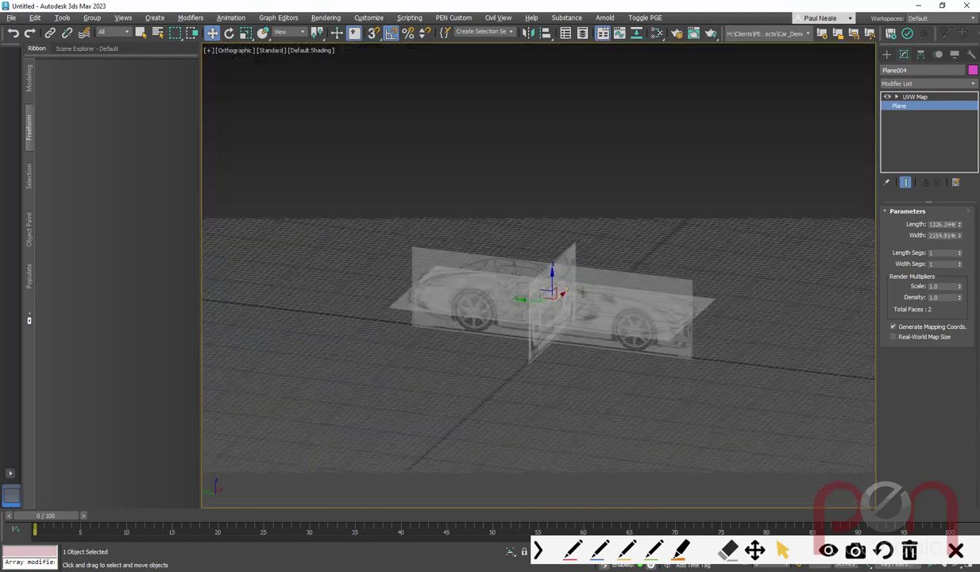
Step: Select all four reference planes and place them on a new layer named BluePrints
drag(498, 401, 382, 288)
key(ctrl+a)
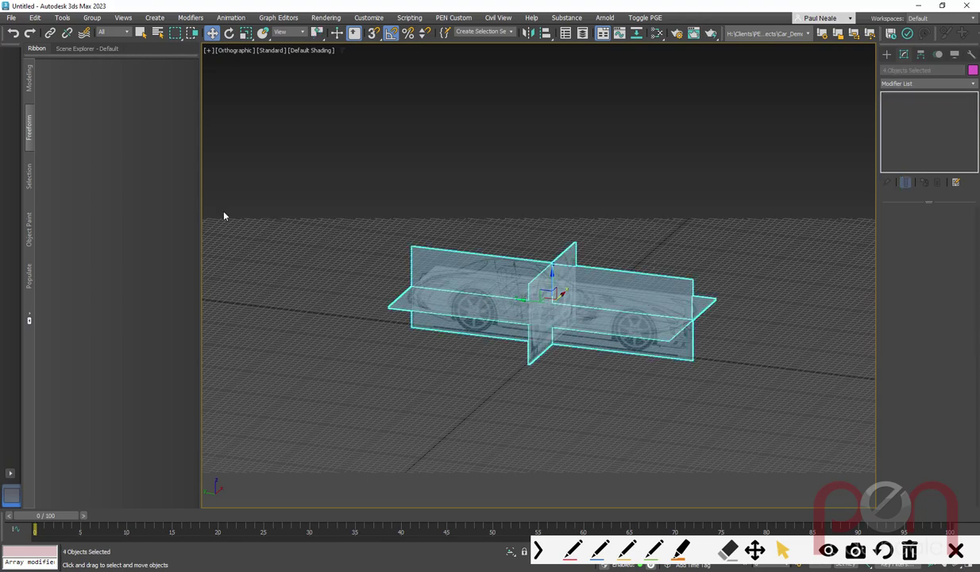
alt+middle_drag(453, 242, 541, 251)
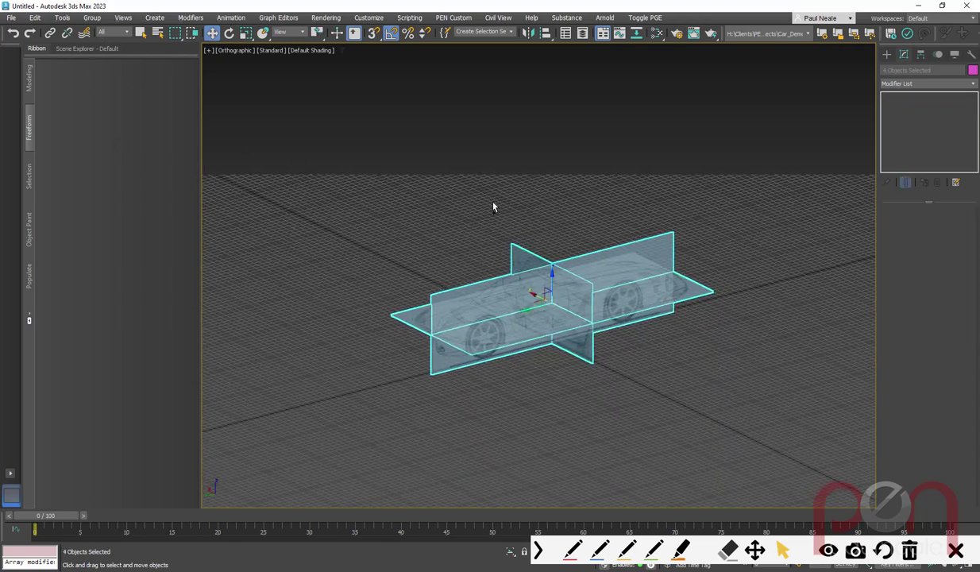
click(88, 49)
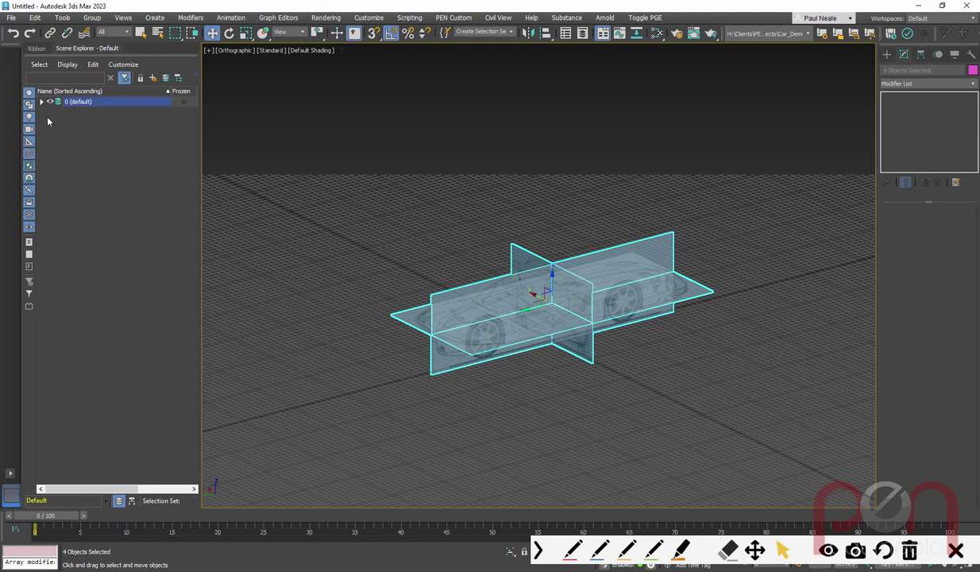
click(153, 78)
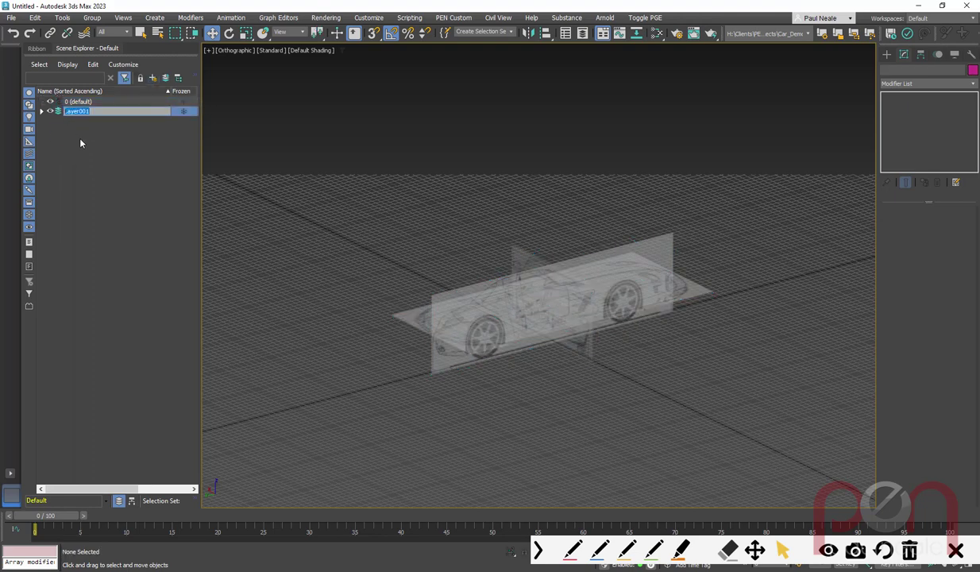
text(BluePrints)
click(139, 206)
Step: Switch the display properties of all four selected planes from By Object to By Layer
alt+middle_drag(562, 315, 580, 326)
drag(590, 364, 594, 367)
alt+middle_drag(594, 350, 563, 288)
scroll(562, 288, up, 3)
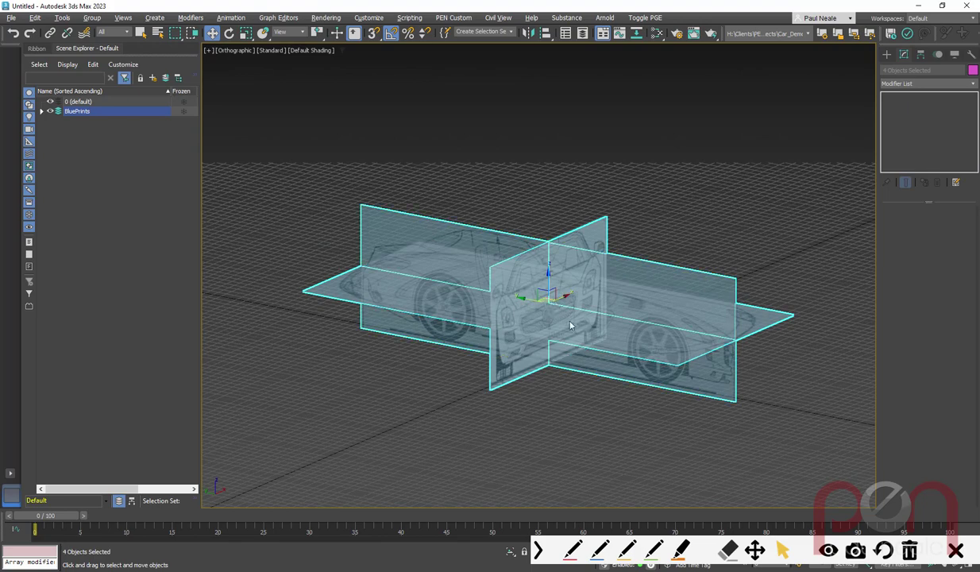
right_click(541, 291)
mouse_move(566, 404)
click(448, 397)
alt+middle_drag(448, 396, 542, 325)
alt+middle_drag(634, 414, 544, 313)
right_click(544, 313)
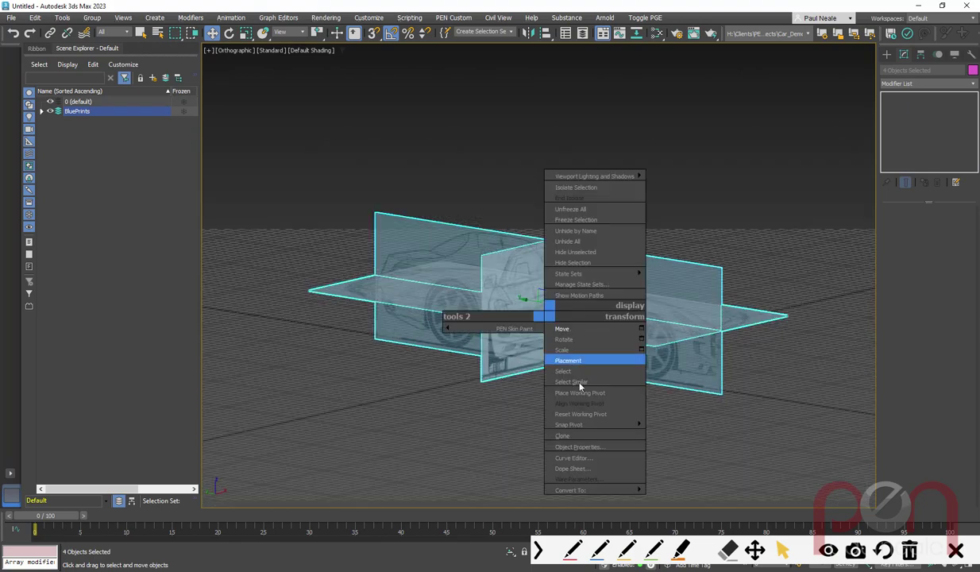
click(575, 447)
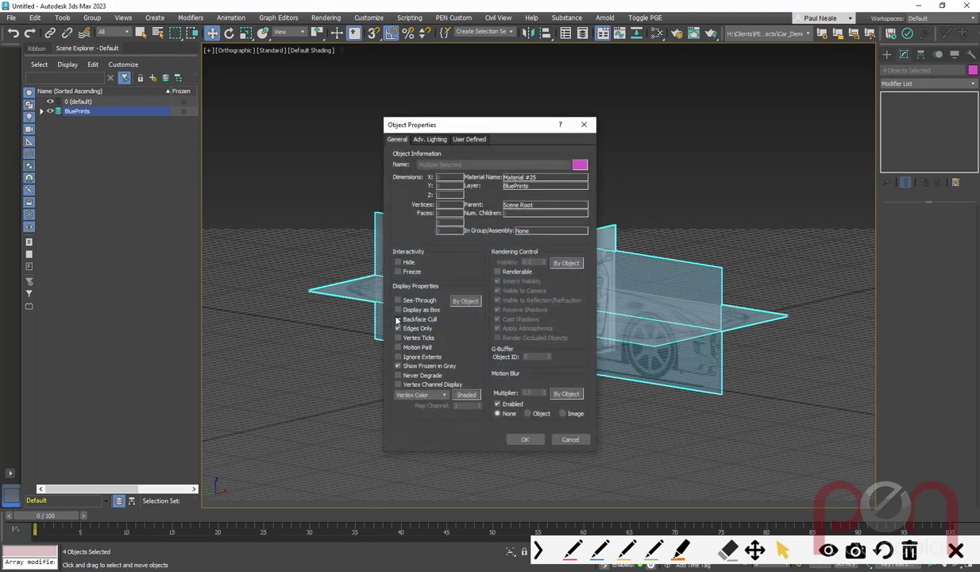
click(466, 301)
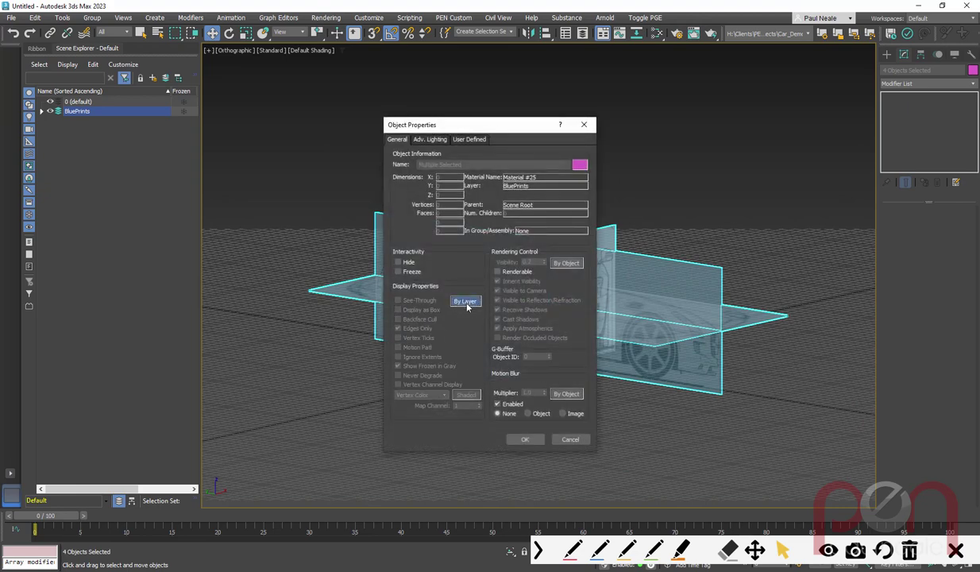
click(525, 439)
Step: Expand the BluePrints layer and toggle its freeze state on and off to compare how the planes display
click(42, 112)
click(42, 112)
click(184, 111)
click(183, 111)
click(182, 112)
click(184, 112)
click(185, 112)
click(184, 112)
click(184, 112)
click(184, 112)
click(184, 112)
click(183, 112)
click(184, 112)
click(185, 112)
click(184, 112)
click(184, 112)
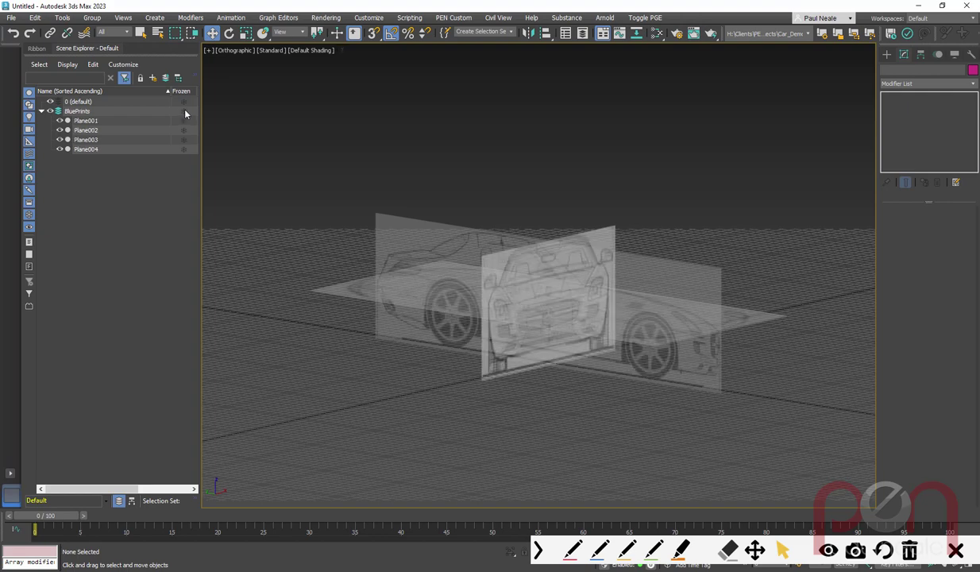
Step: Turn off Show Frozen in Gray in the BluePrints layer's properties and freeze the layer
right_click(93, 115)
click(145, 199)
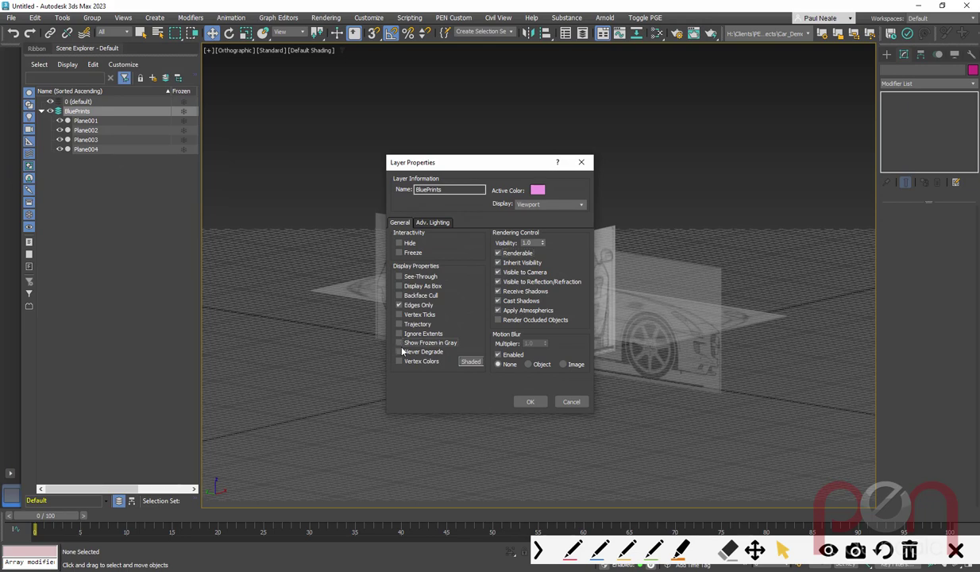
click(532, 402)
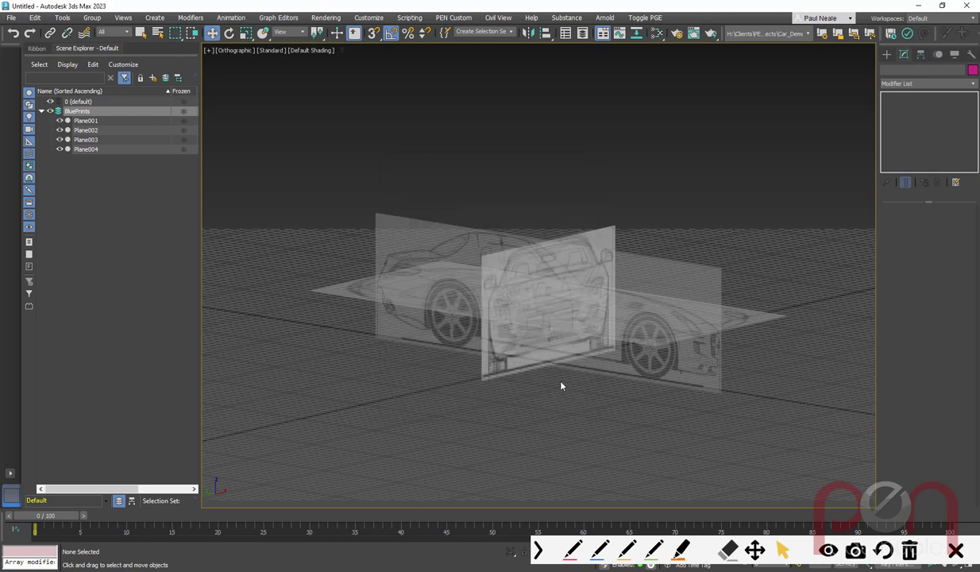
click(186, 112)
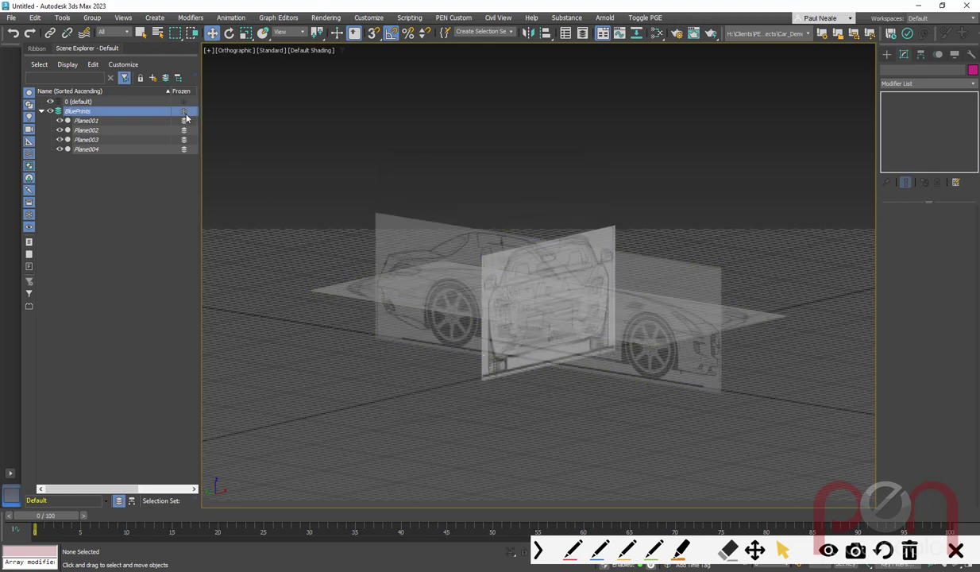
Step: Examine the frozen blueprint planes in a perspective view with the grid hidden and in the Left view
alt+middle_drag(554, 335, 583, 267)
alt+middle_drag(554, 219, 376, 265)
key(p)
key(g)
scroll(598, 322, down, 3)
alt+middle_drag(684, 330, 638, 310)
key(l)
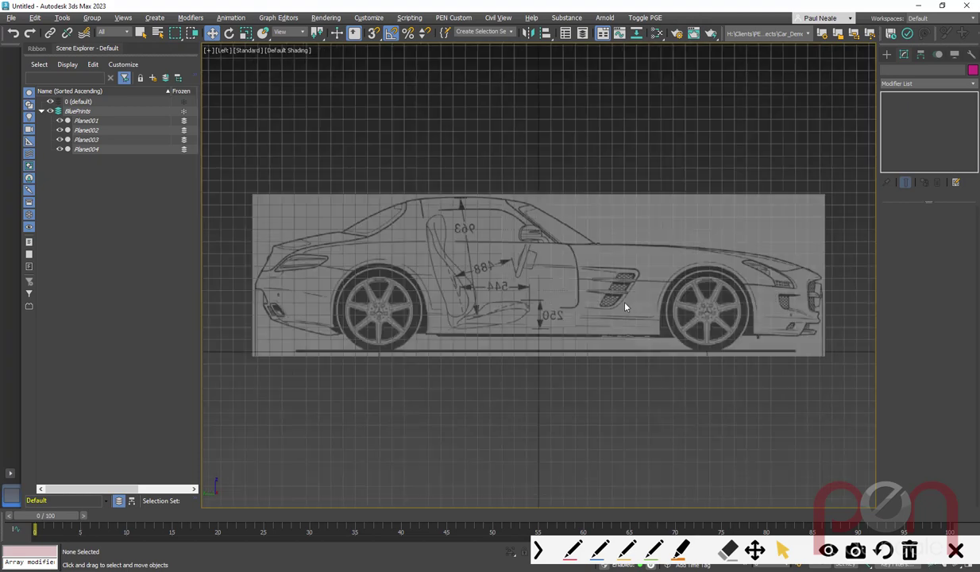
scroll(440, 341, up, 2)
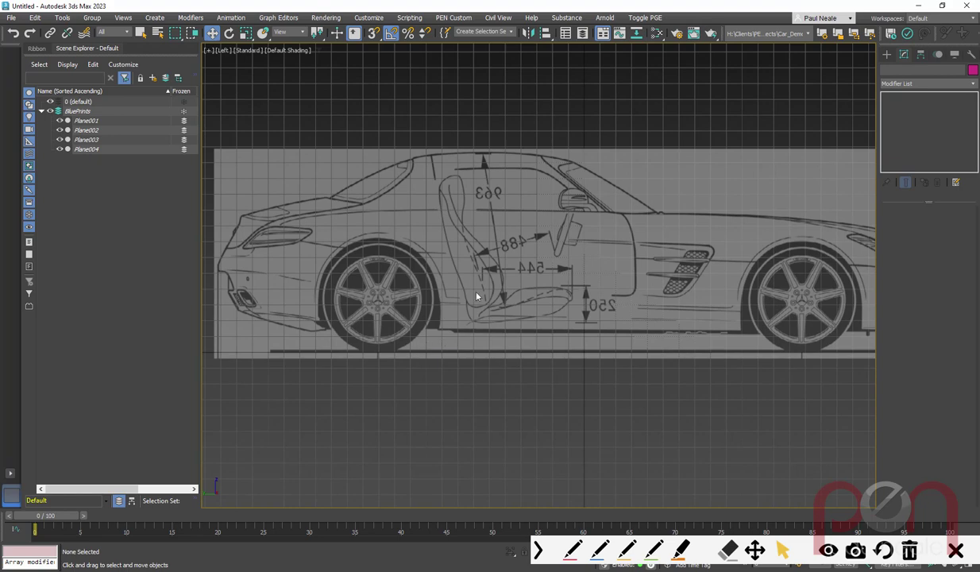
middle_drag(556, 310, 564, 304)
Step: Examine the overlap of the front and rear drawings in the Front view without the grid and from an angle
key(f)
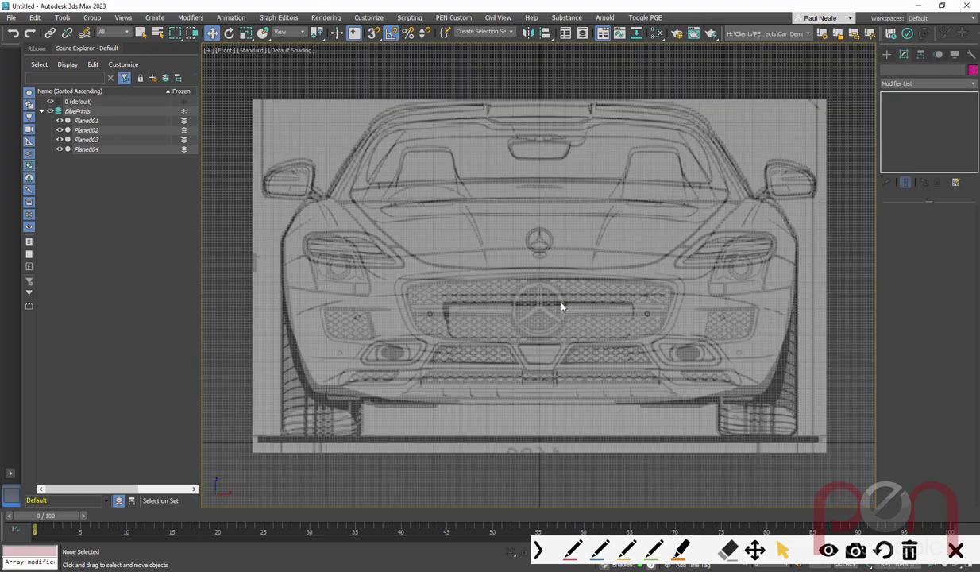
key(g)
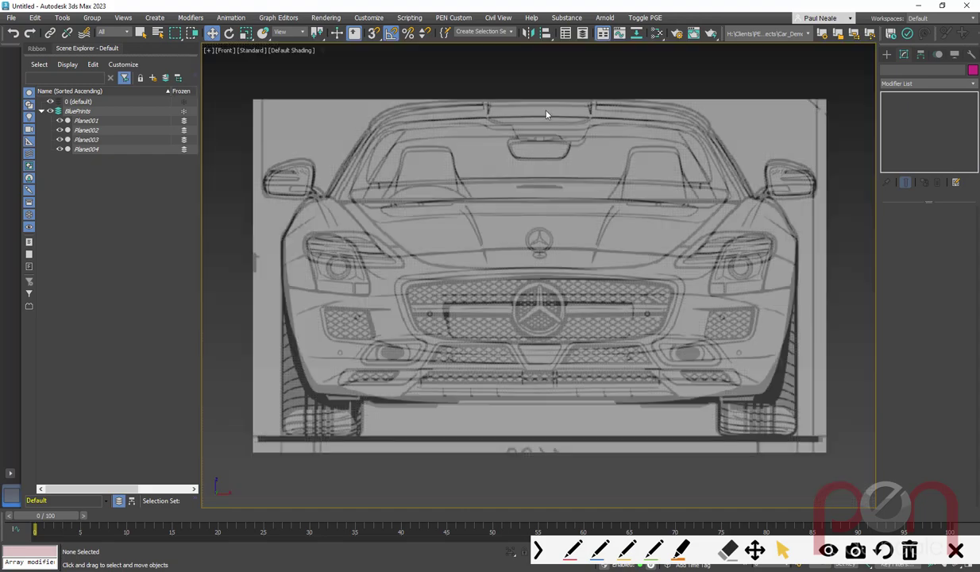
scroll(588, 268, down, 1)
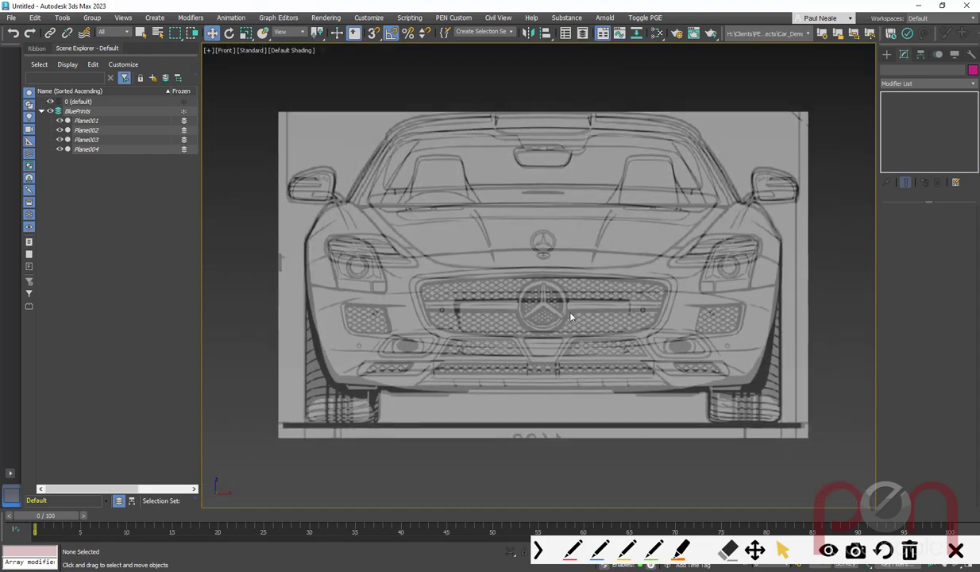
scroll(447, 436, down, 3)
alt+middle_drag(447, 436, 194, 278)
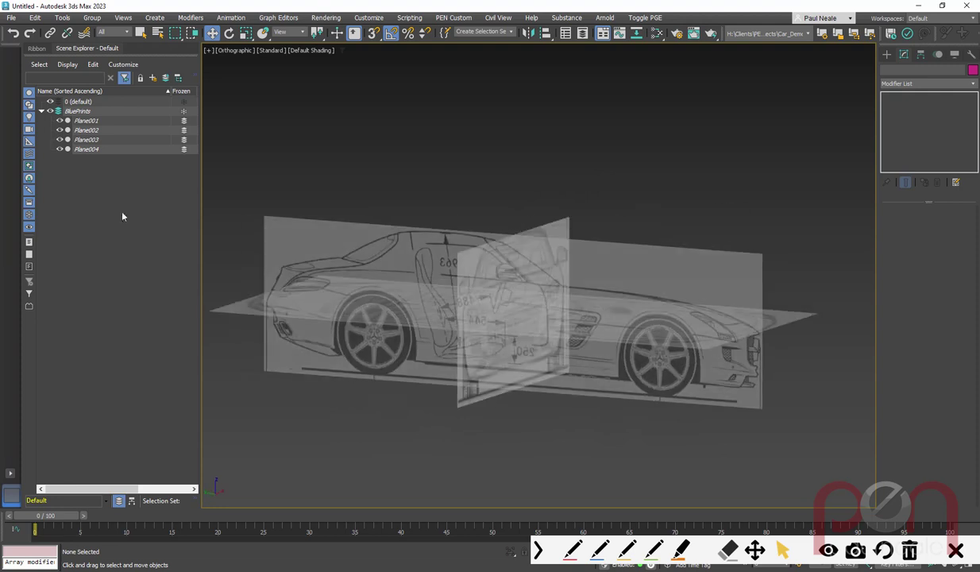
Step: Turn on Backface Cull in the BluePrints layer's properties so each plane displays only from its facing side
right_click(95, 116)
click(141, 201)
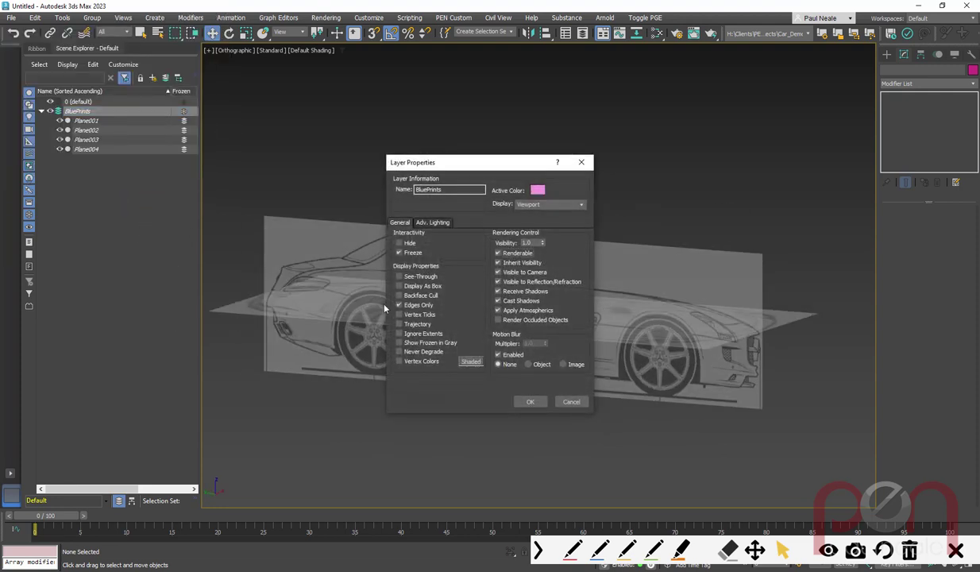
click(401, 295)
click(534, 401)
alt+middle_drag(573, 362, 596, 334)
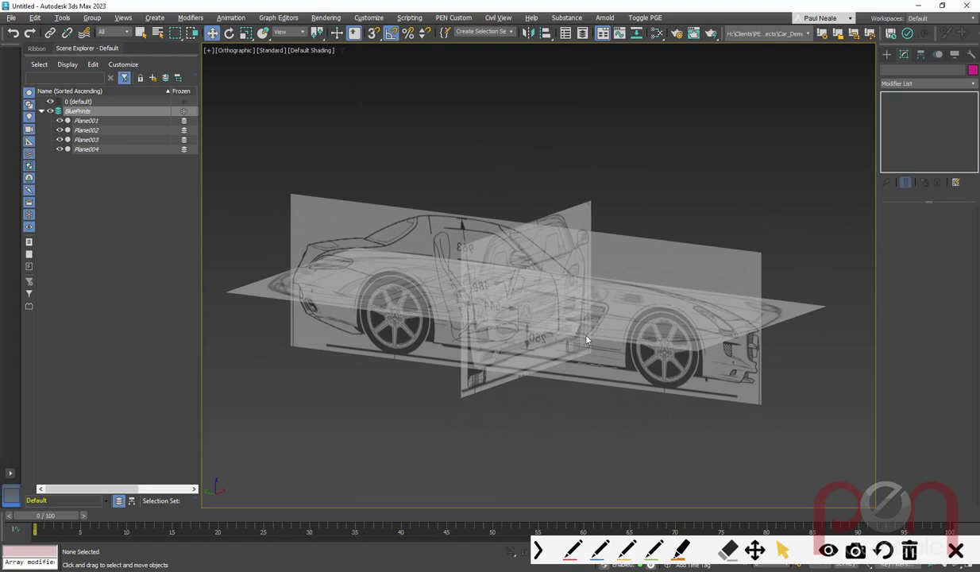
mouse_move(589, 334)
alt+middle_down()
mouse_move(552, 333)
mouse_move(728, 325)
mouse_move(581, 329)
alt+middle_up()
Step: Switch to the Front view and show the grid behind the front drawing
key(p)
key(f)
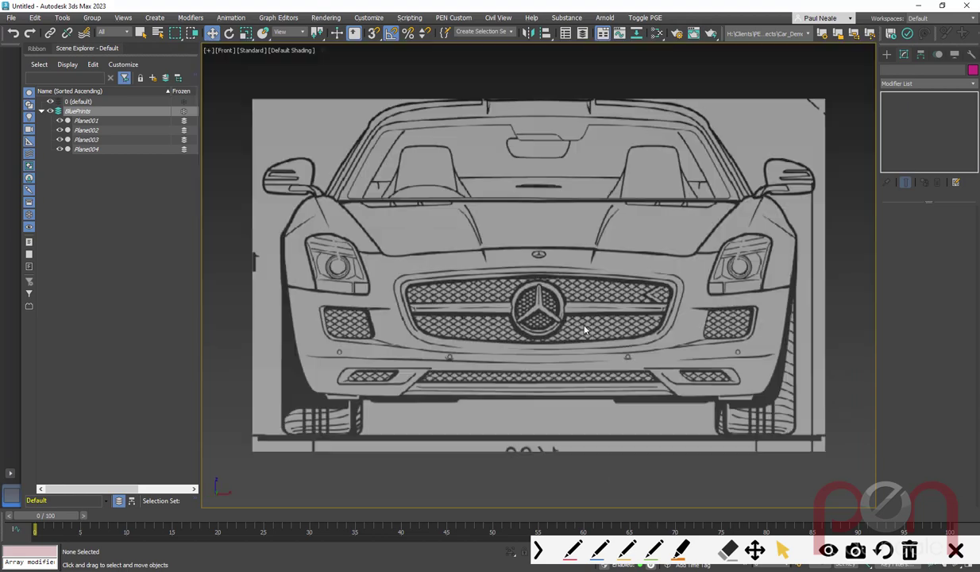
scroll(540, 375, down, 2)
key(g)
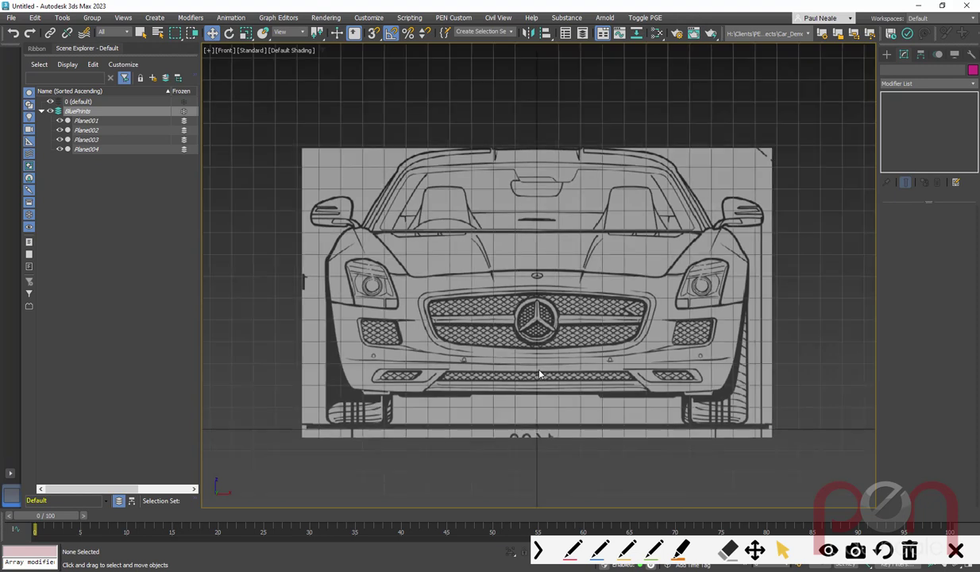
scroll(423, 430, up, 1)
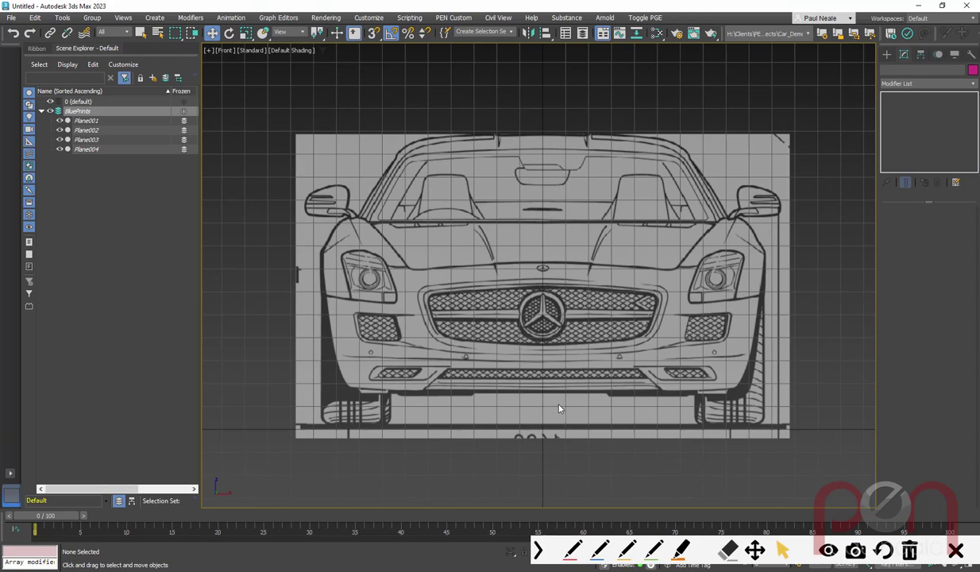
Step: Check the side drawing's ground line against the grid axis in the Left view and return to the Front view
key(l)
scroll(286, 344, up, 7)
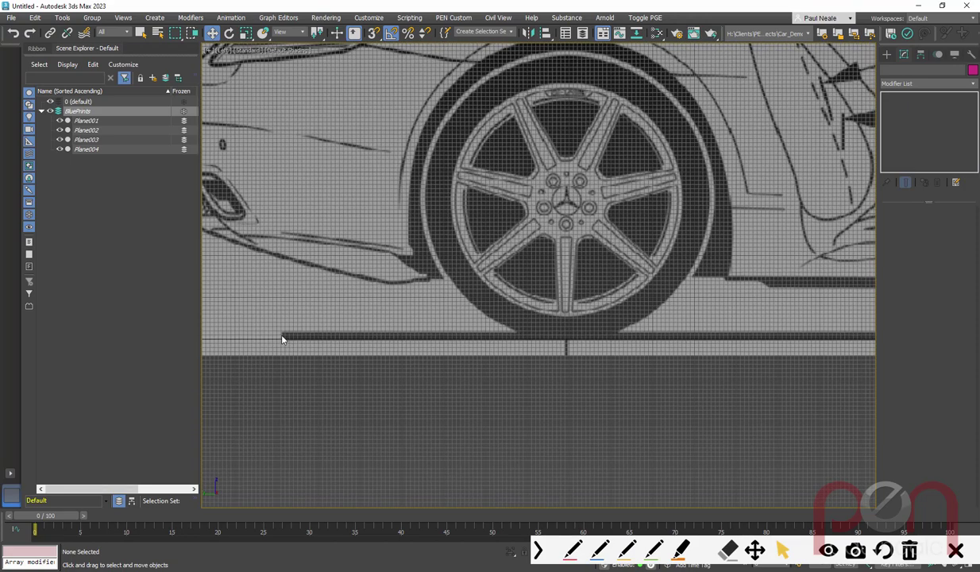
scroll(544, 361, down, 7)
scroll(619, 375, up, 2)
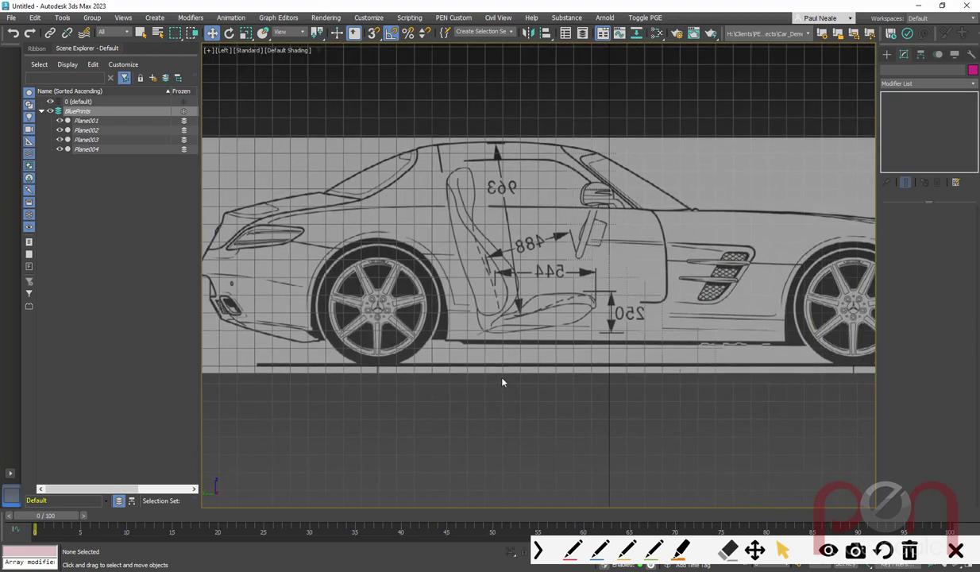
key(f)
scroll(504, 314, down, 1)
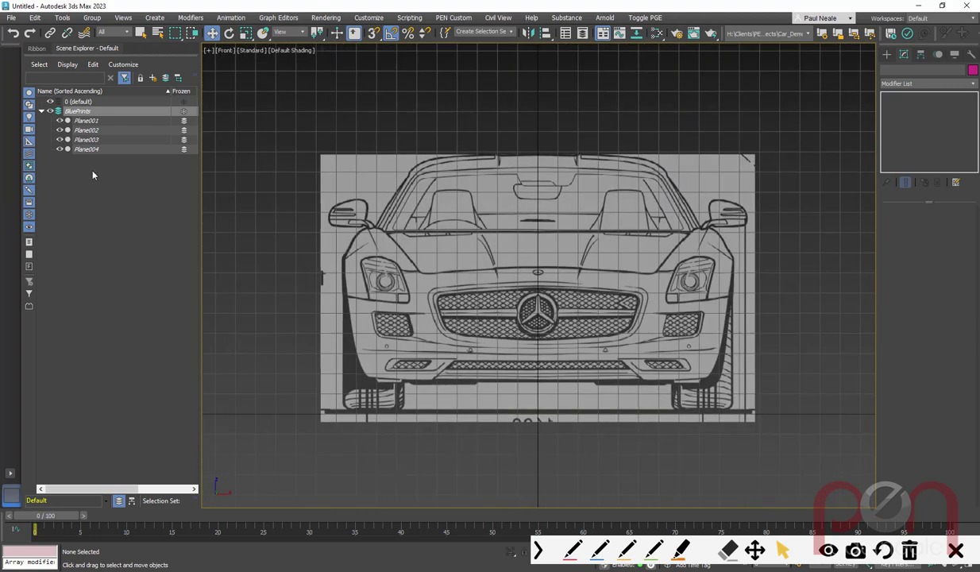
Step: Lower the UVW-mapped front drawing on Plane003 to the grid's ground axis and switch to the Back view
click(87, 140)
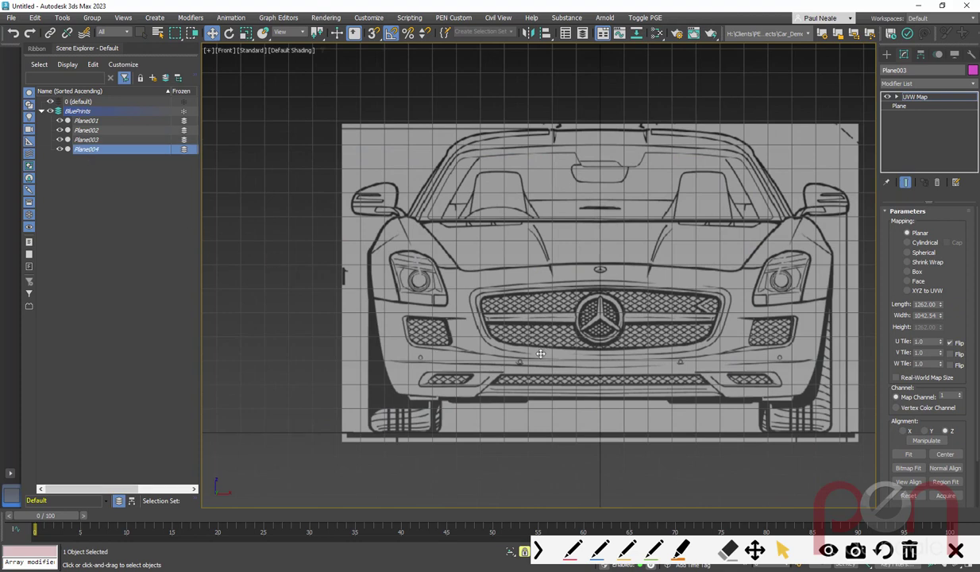
key(v)
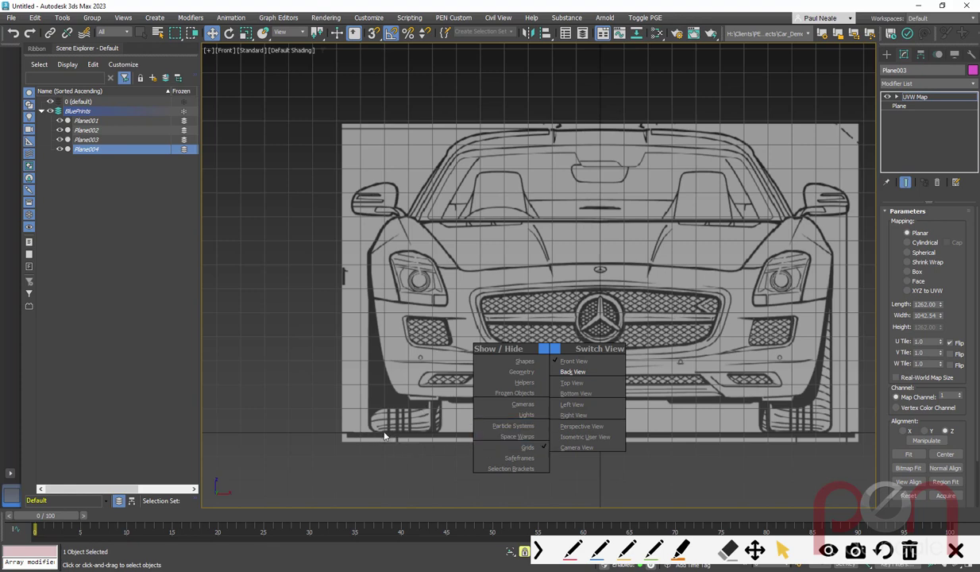
click(580, 373)
Step: Check the rear drawing's ground line and wheels against the grid axis in the Back view
middle_drag(538, 382, 578, 387)
scroll(593, 370, up, 1)
scroll(611, 386, down, 5)
scroll(565, 378, up, 4)
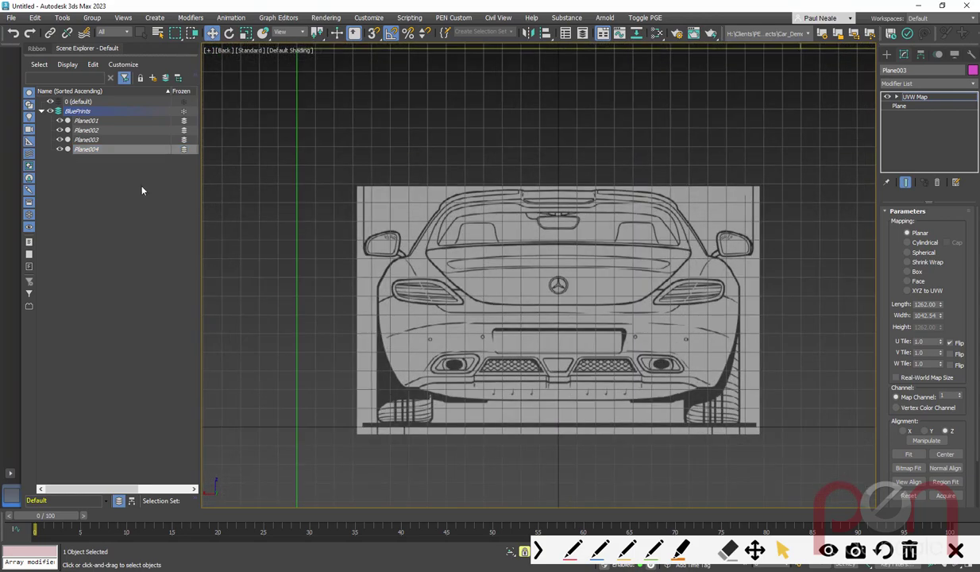
scroll(496, 357, down, 4)
middle_drag(528, 313, 514, 294)
scroll(516, 288, up, 2)
scroll(477, 302, up, 6)
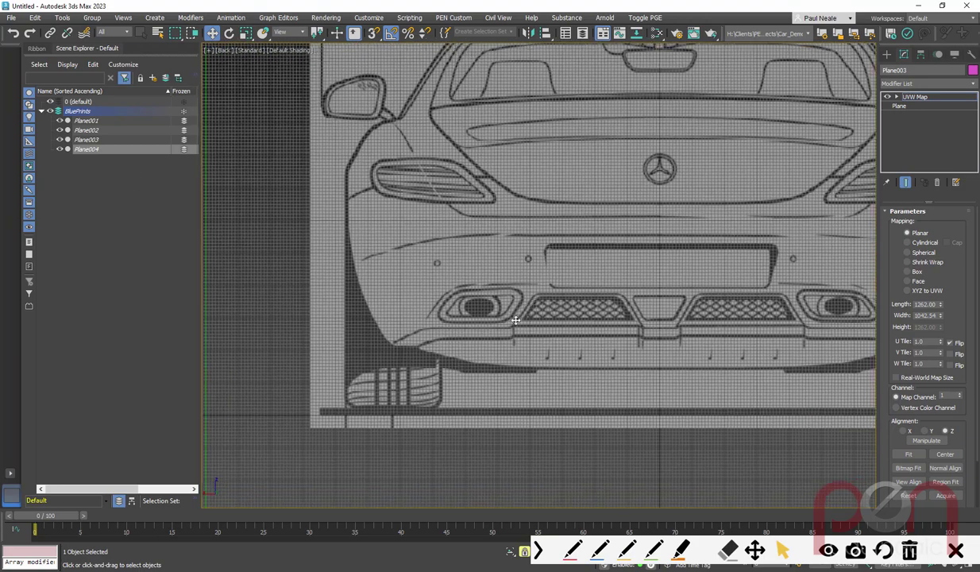
middle_drag(516, 320, 519, 320)
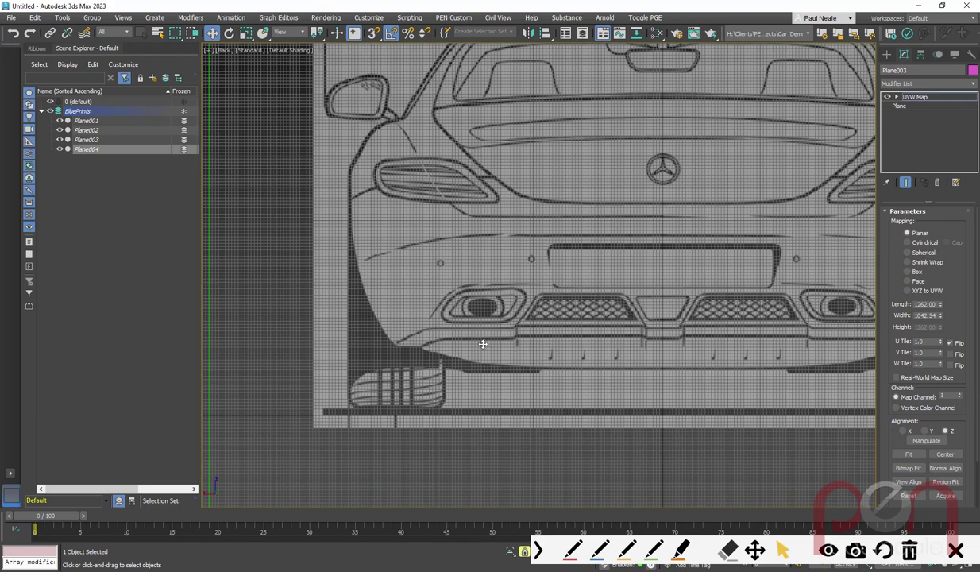
Step: Release the selection lock and deselect the rear plane Plane004
scroll(487, 349, down, 8)
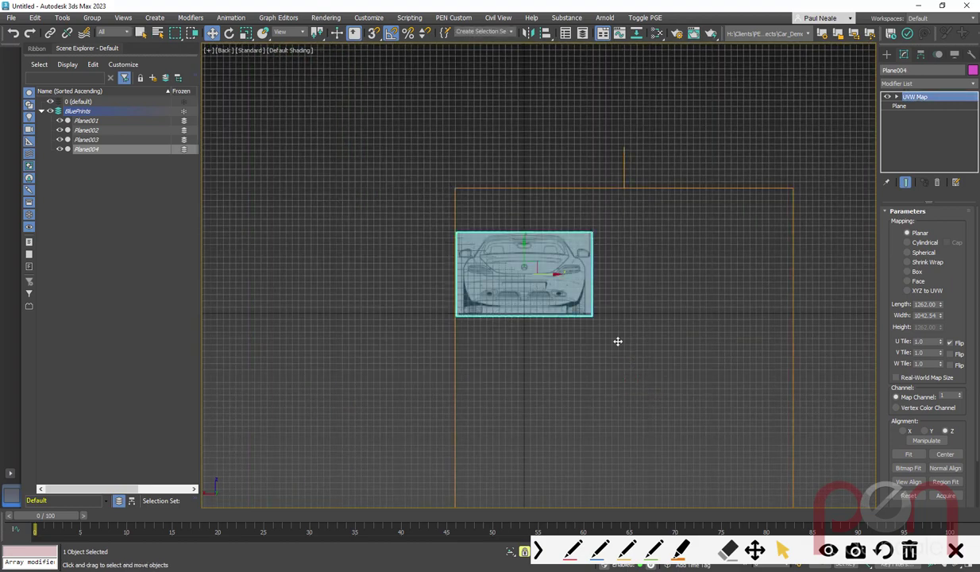
right_click(405, 339)
key(space)
click(400, 354)
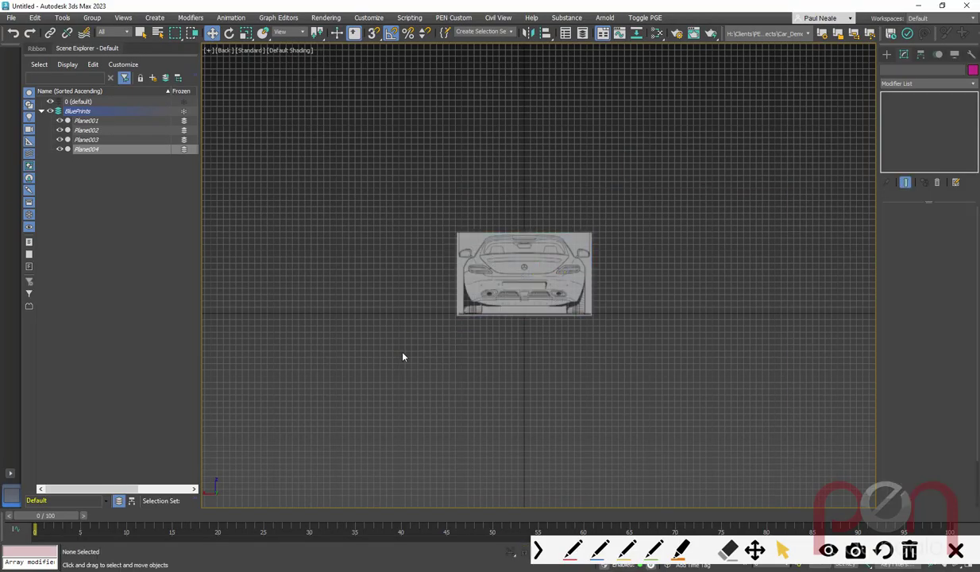
Step: Inspect the crossed blueprint planes from an angle, in the Left view and in the Perspective view
scroll(535, 313, up, 1)
mouse_move(535, 313)
middle_down()
mouse_move(540, 325)
mouse_move(544, 290)
mouse_move(510, 263)
mouse_move(476, 310)
mouse_move(432, 339)
mouse_move(406, 306)
mouse_move(472, 312)
mouse_move(465, 322)
mouse_move(496, 296)
mouse_move(506, 320)
mouse_move(591, 309)
mouse_move(534, 316)
middle_up()
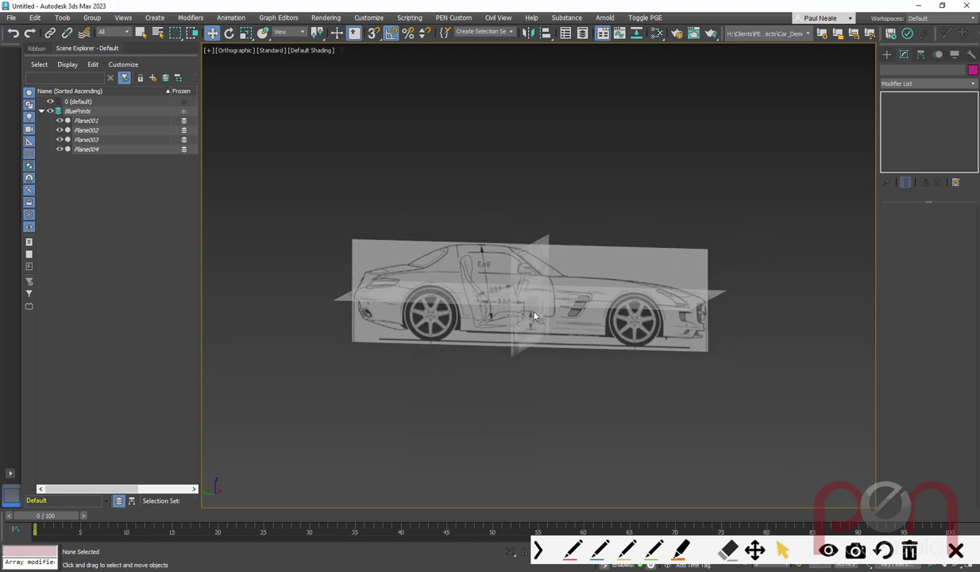
key(l)
key(z)
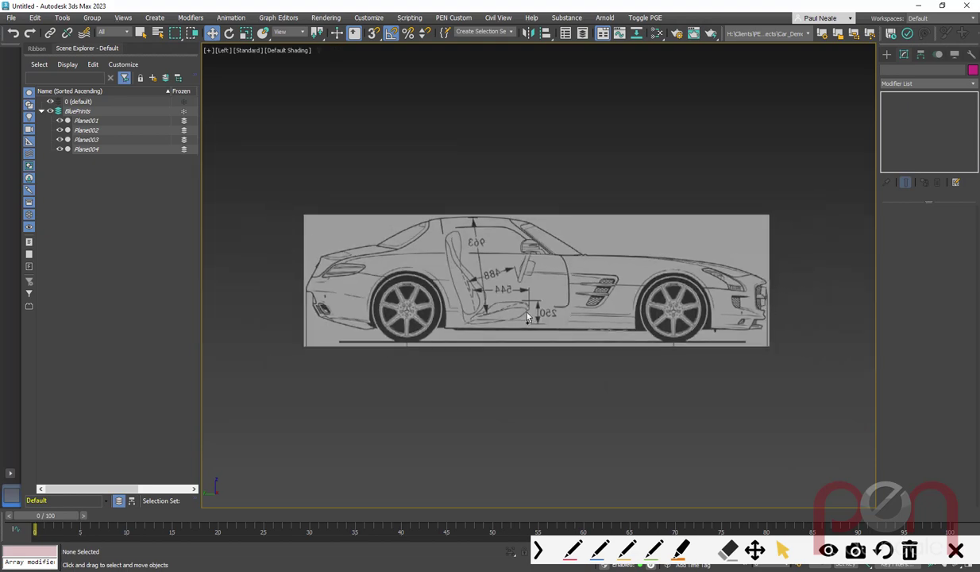
alt+middle_drag(522, 271, 537, 285)
key(l)
scroll(544, 283, down, 3)
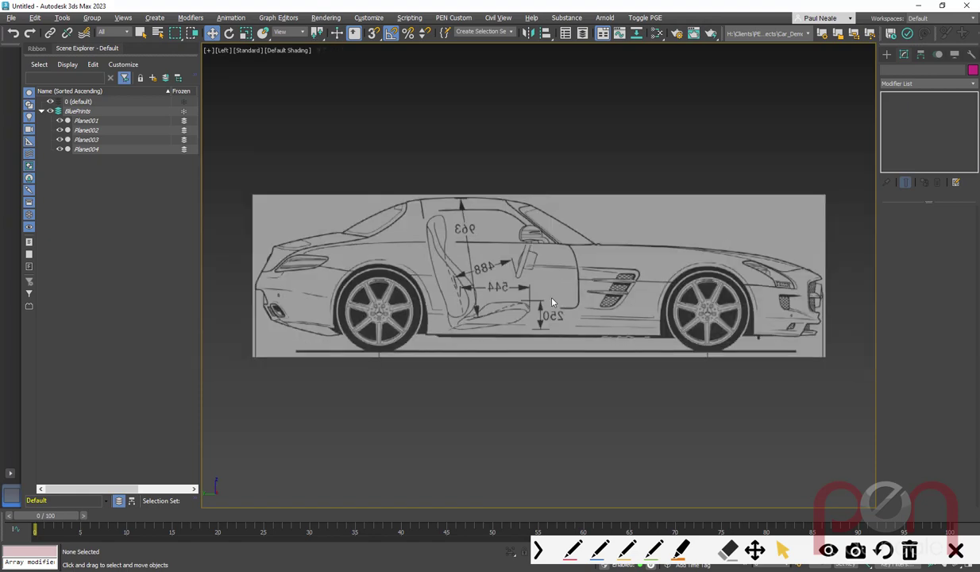
mouse_move(613, 299)
alt+middle_down()
mouse_move(529, 293)
mouse_move(615, 302)
alt+middle_up()
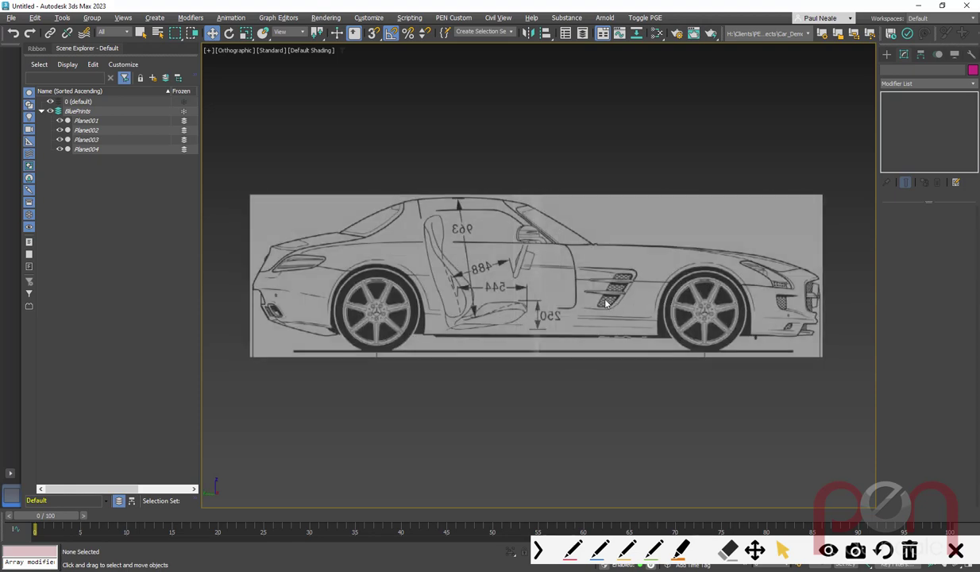
key(l)
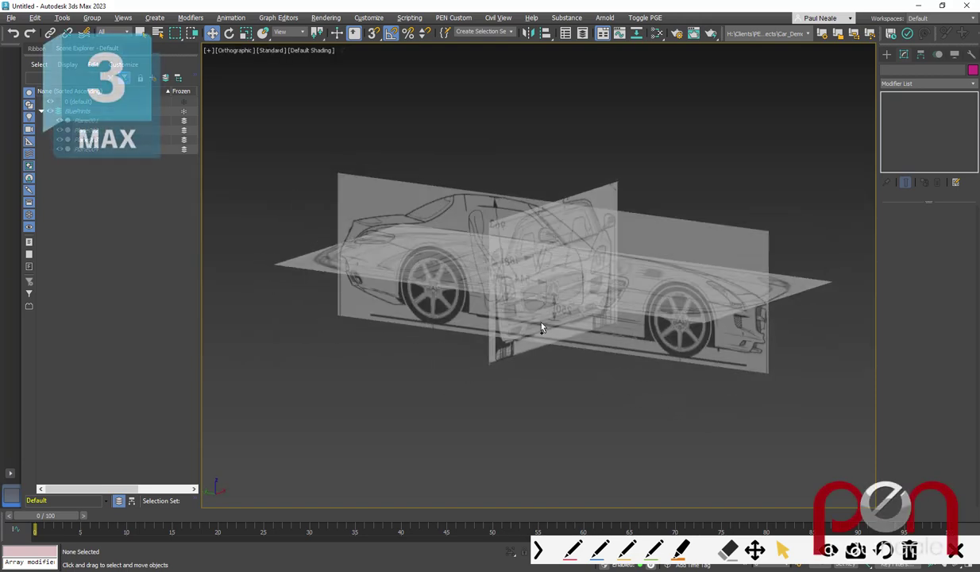
key(p)
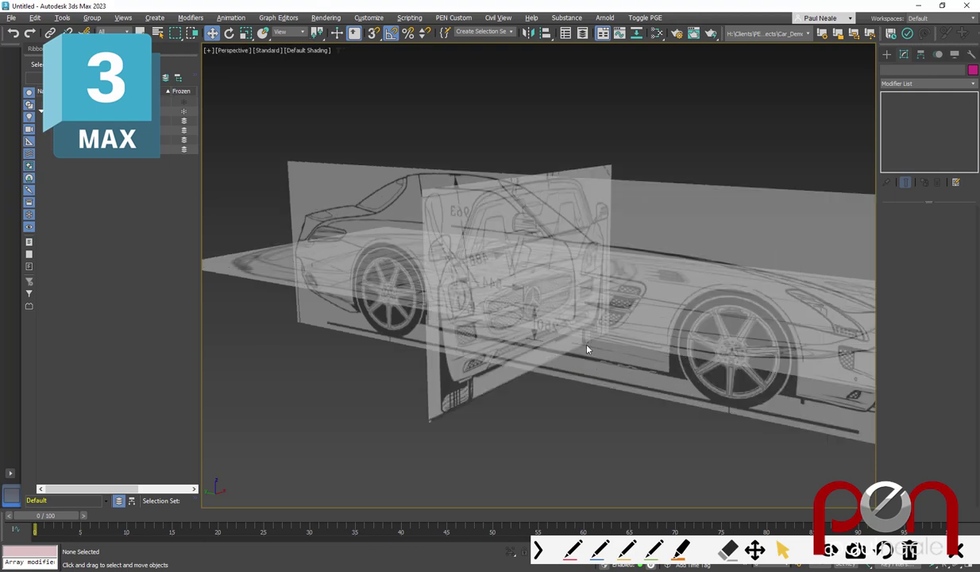